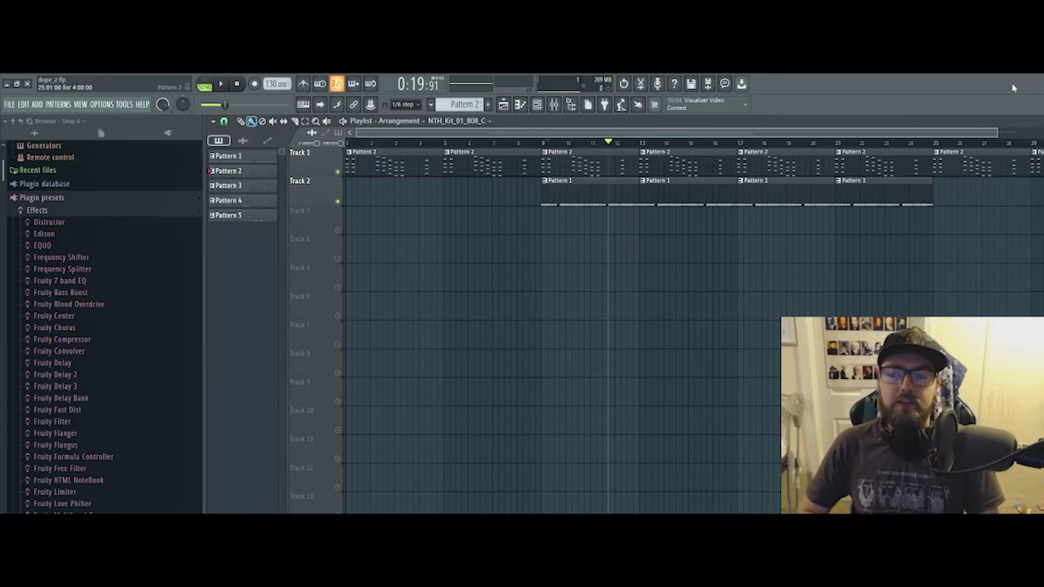
Play back the playlist arrangement of Pattern 2 chords and Pattern 1 bass, and stop it after listening.
{"action": "left_click", "coordinate": [123, 16]}
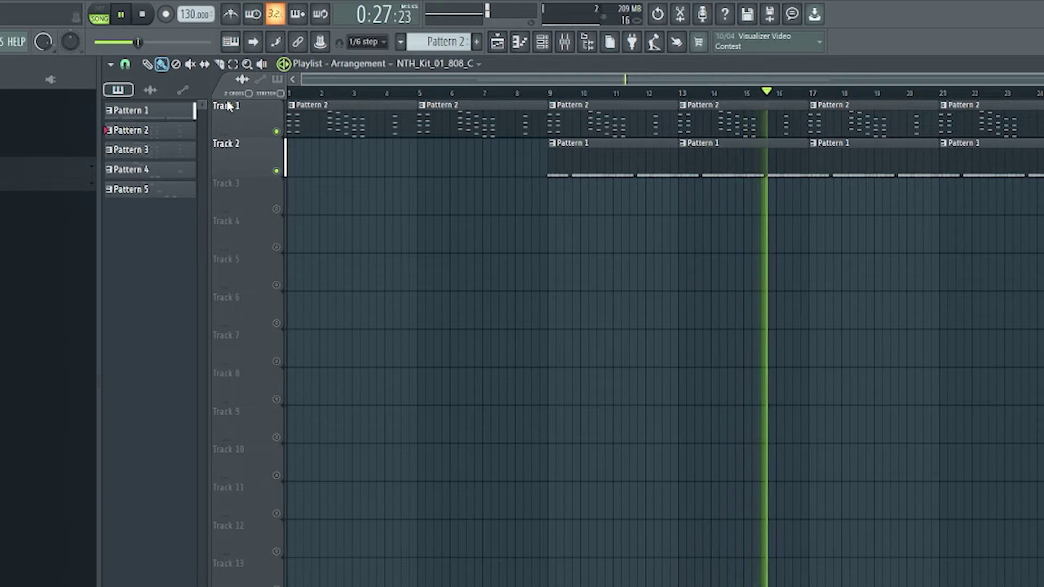
{"action": "key", "text": "space"}
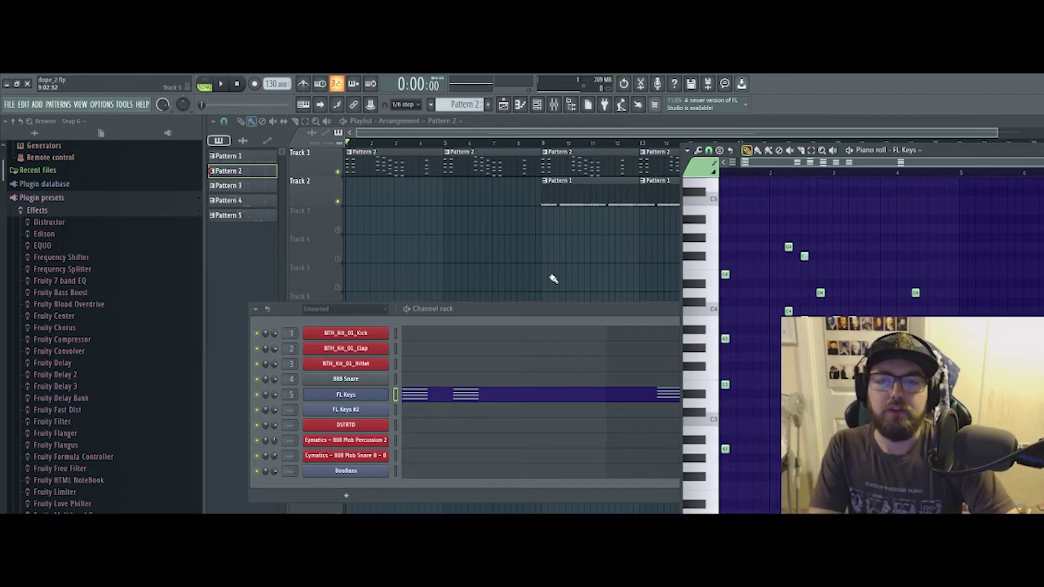
Delete the upper chord notes from the FL Keys part of Pattern 2, keeping only the lowest notes, and play the result.
{"action": "scroll", "coordinate": [870, 321], "scroll_direction": "down", "scroll_amount": 2}
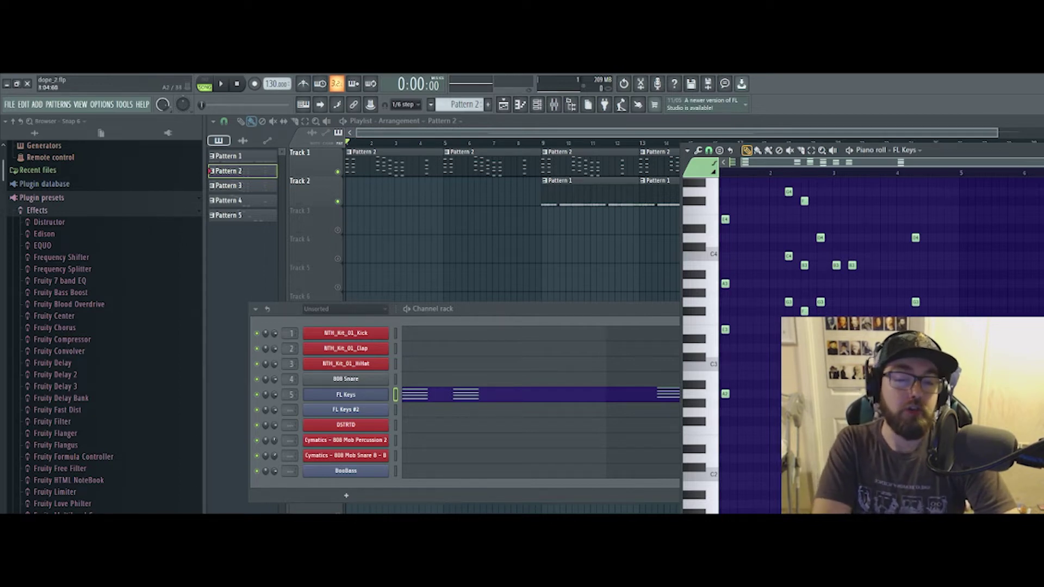
{"action": "right_click", "coordinate": [915, 238]}
{"action": "right_click", "coordinate": [820, 239]}
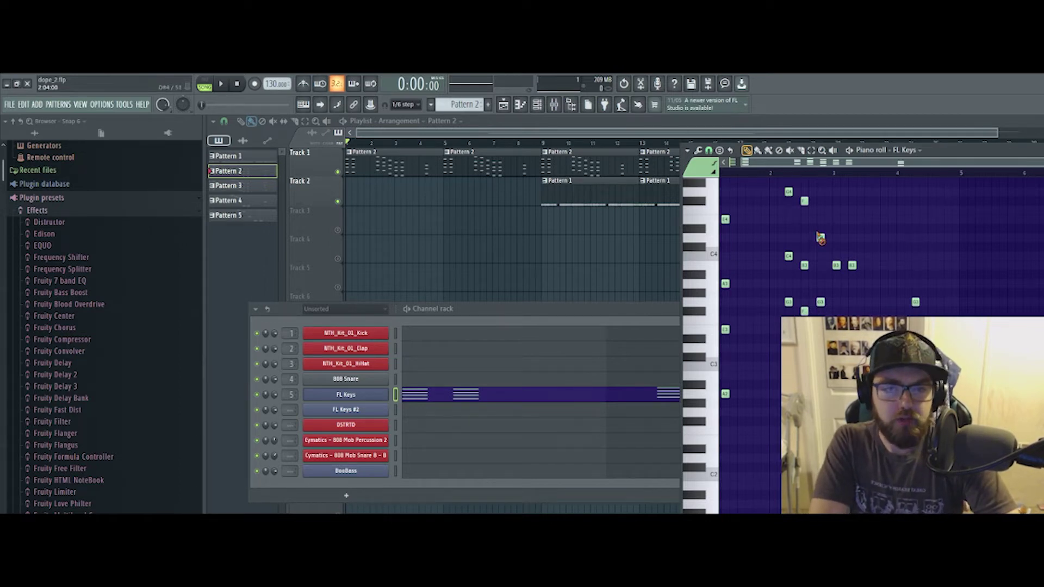
{"action": "right_click", "coordinate": [930, 303]}
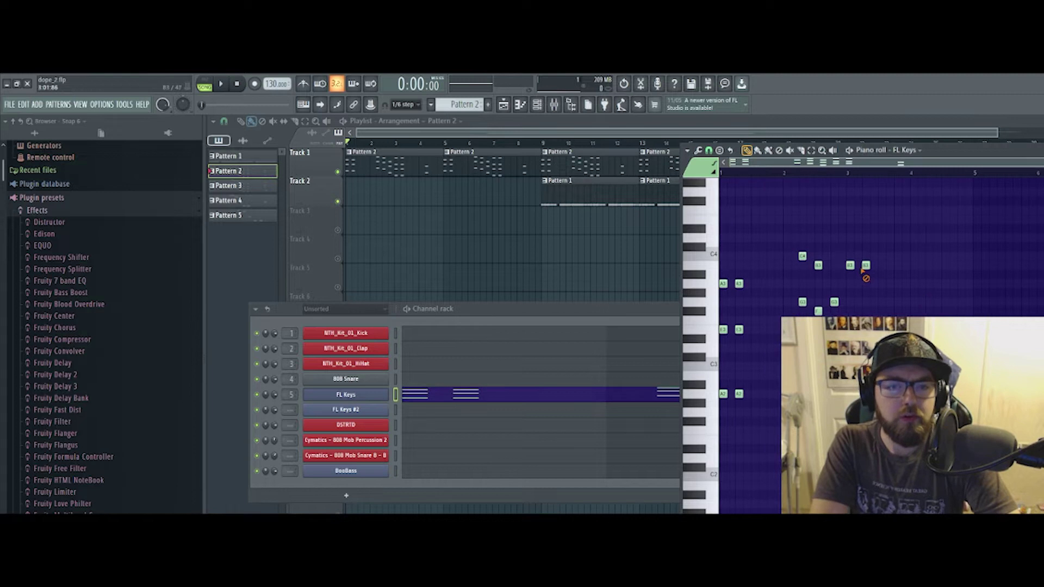
{"action": "right_click", "coordinate": [865, 265]}
{"action": "right_click", "coordinate": [849, 264]}
{"action": "right_click", "coordinate": [818, 264]}
{"action": "right_click", "coordinate": [802, 255]}
{"action": "right_click", "coordinate": [739, 283]}
{"action": "right_click", "coordinate": [723, 284]}
{"action": "right_click", "coordinate": [803, 302]}
{"action": "right_click", "coordinate": [826, 309]}
{"action": "right_click", "coordinate": [739, 329]}
{"action": "right_click", "coordinate": [723, 329]}
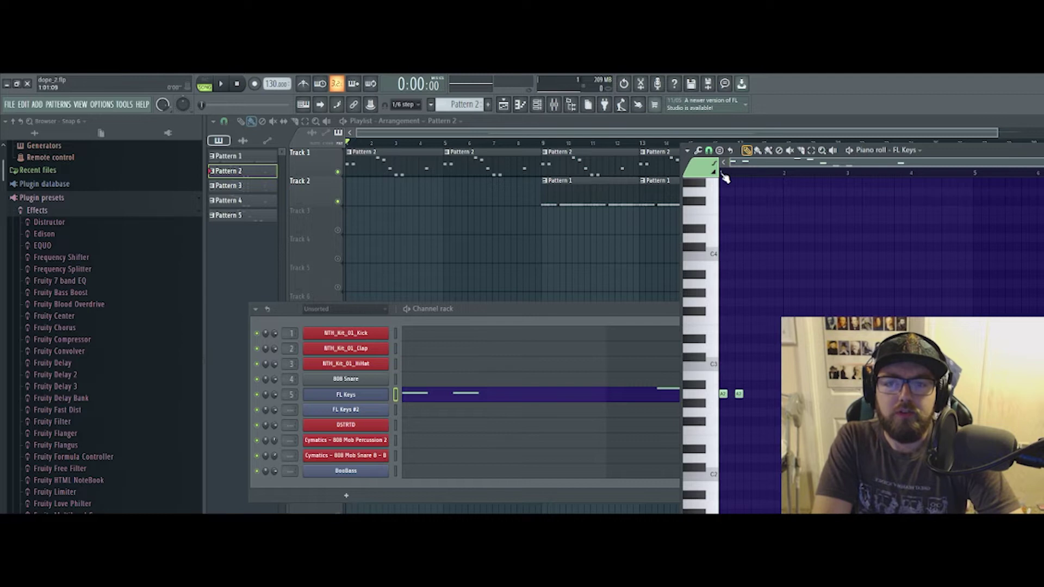
{"action": "key", "text": "space"}
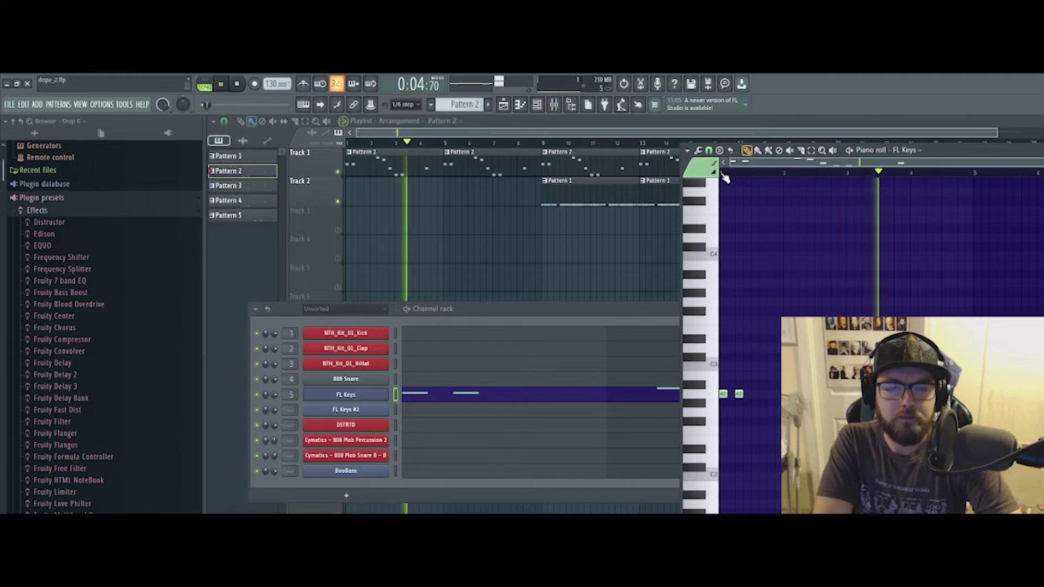
{"action": "key", "text": "space"}
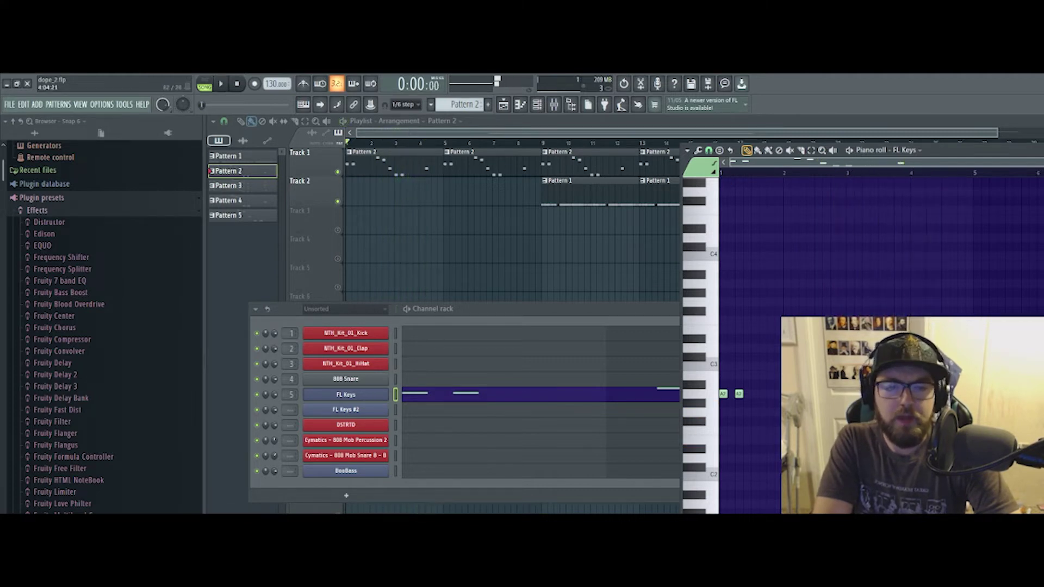
Layer a copy of the FL Keys notes in Pattern 2 one octave lower and play the result.
{"action": "key", "text": "ctrl+v"}
{"action": "key", "text": "shift+Right"}
{"action": "key", "text": "ctrl+Down"}
{"action": "key", "text": "shift+Left"}
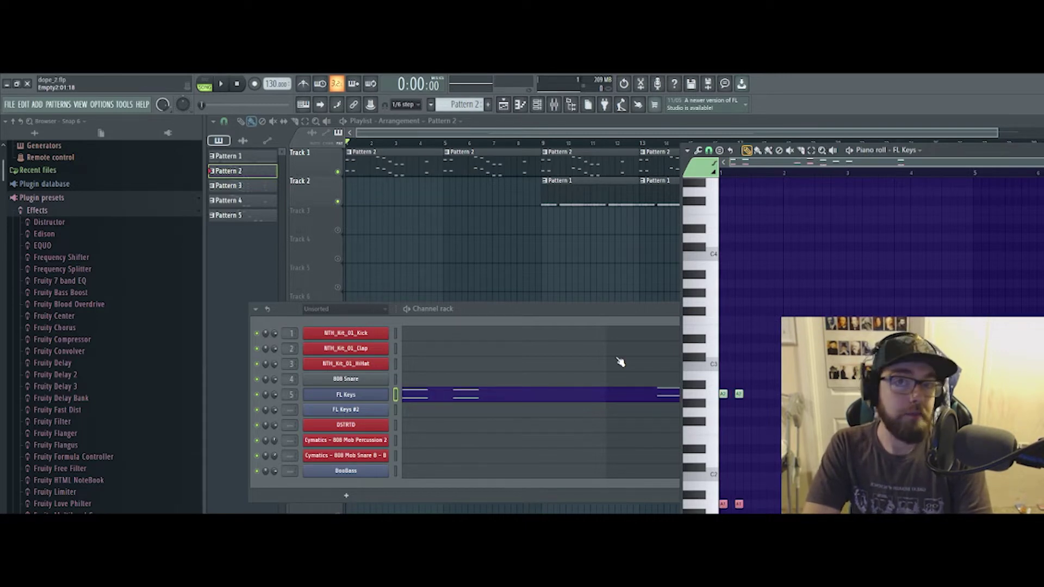
{"action": "key", "text": "space"}
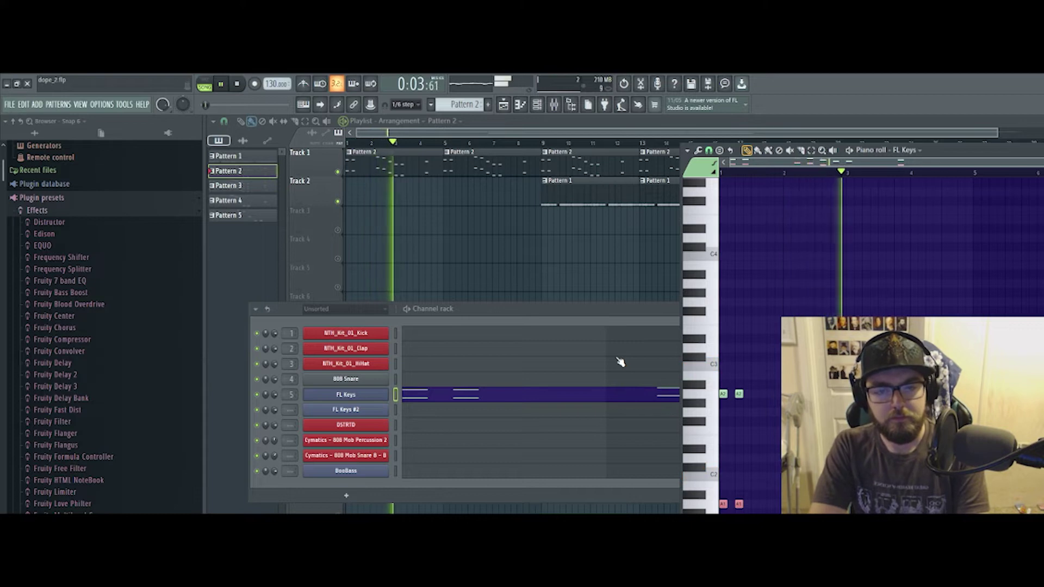
{"action": "key", "text": "space"}
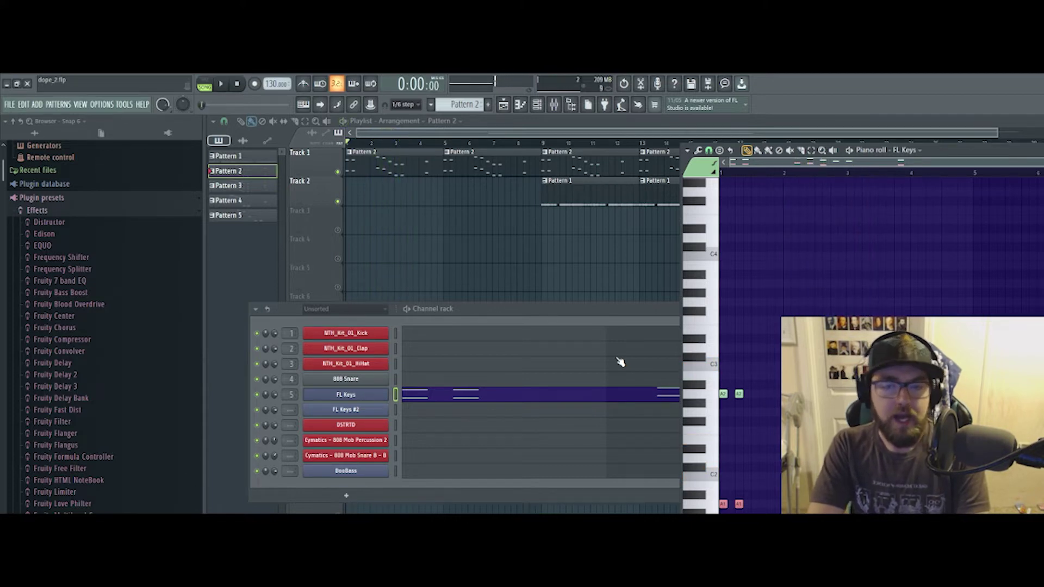
Raise the FL Keys notes in Pattern 2 by one octave and play the arrangement from the start and from bar 9.
{"action": "key", "text": "ctrl+Up"}
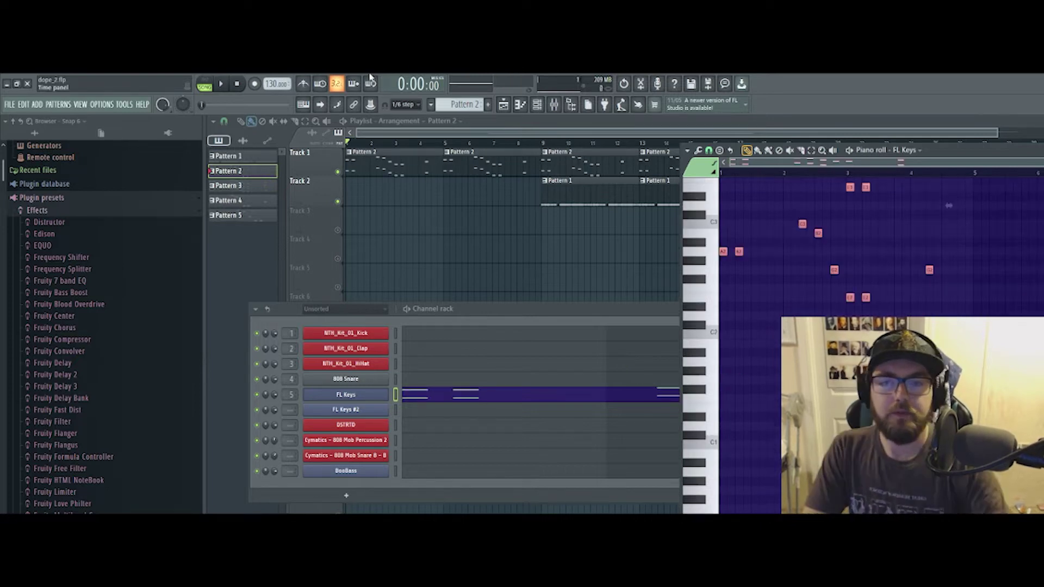
{"action": "scroll", "coordinate": [696, 381], "scroll_direction": "up", "scroll_amount": 5}
{"action": "key", "text": "space"}
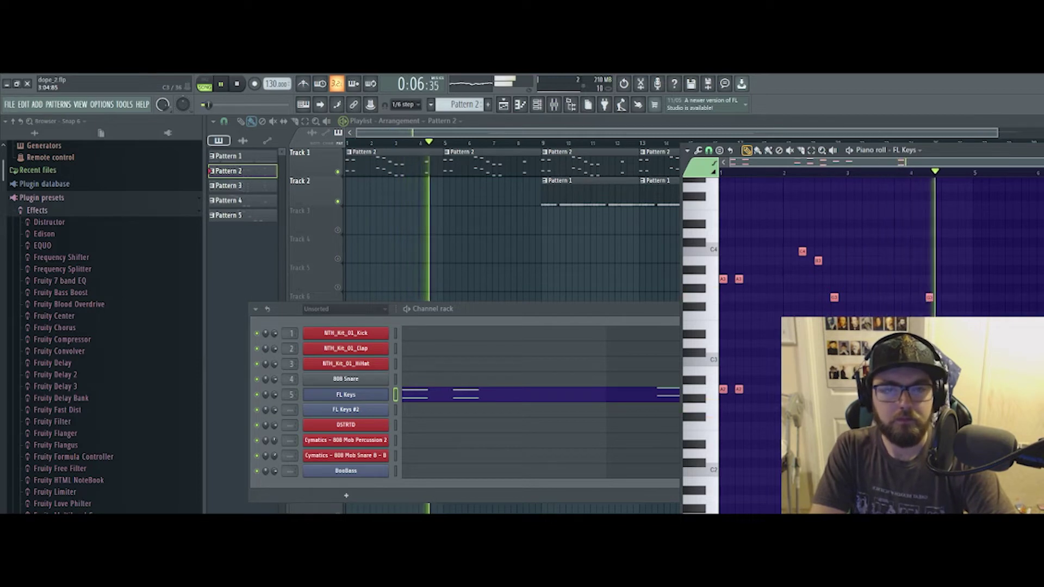
{"action": "left_click", "coordinate": [543, 145]}
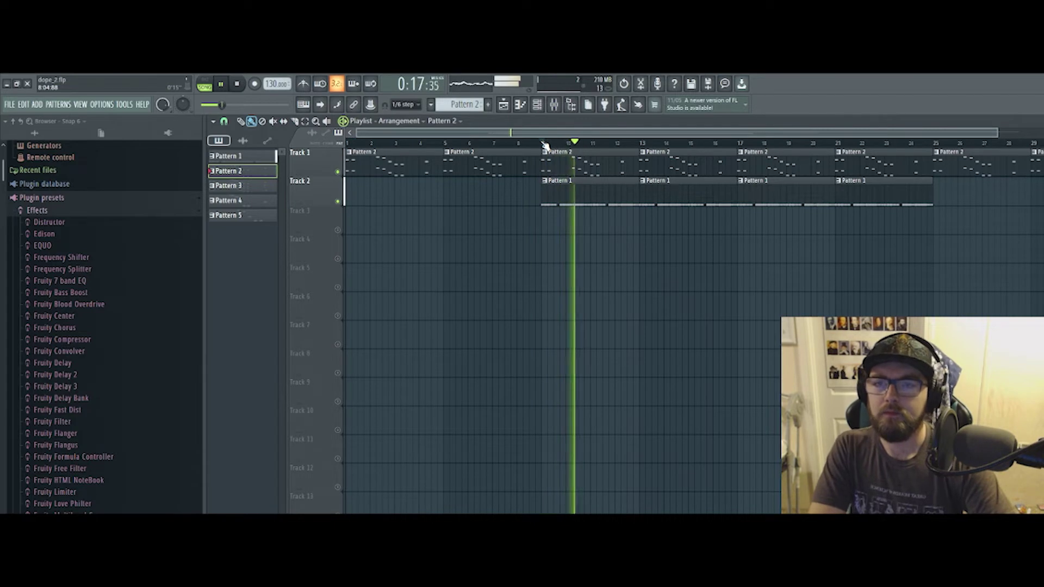
{"action": "key", "text": "space"}
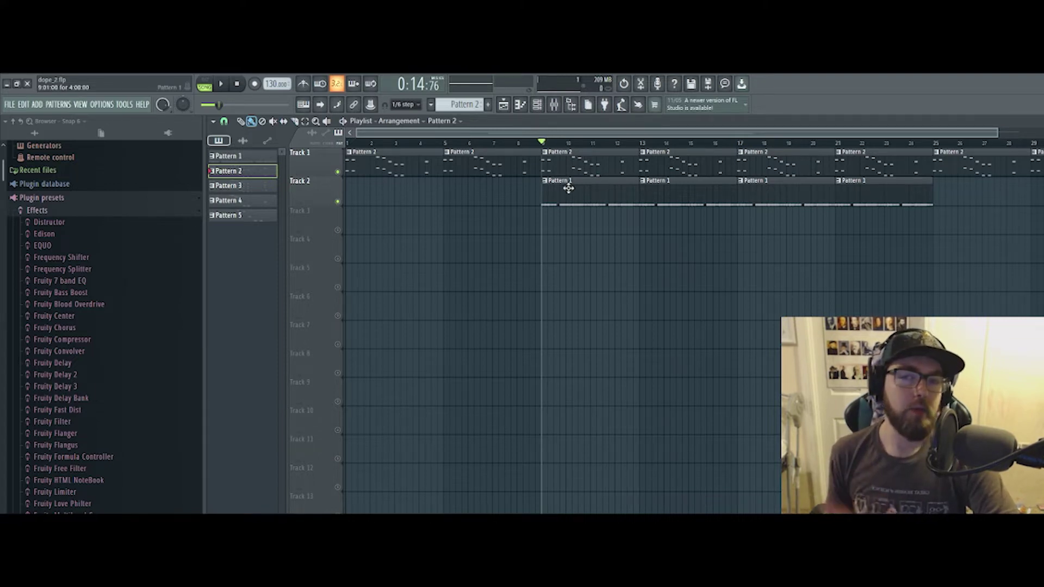
Replace the FL Keys channel with FLEX and load the 5String BopBass Dynamic preset from the Essential Bass Guitars pack.
{"action": "left_click", "coordinate": [536, 105]}
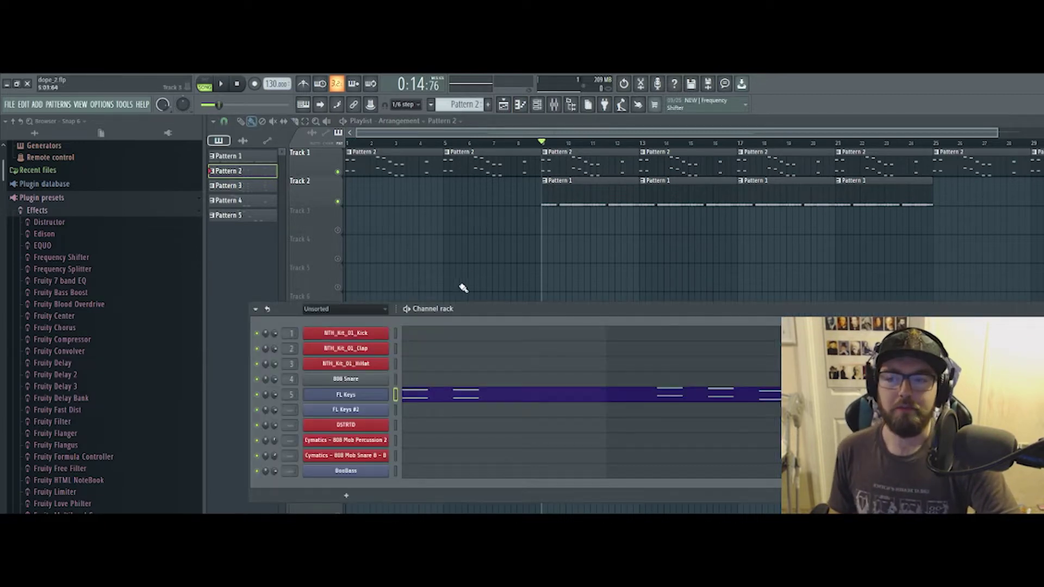
{"action": "right_click", "coordinate": [368, 401]}
{"action": "mouse_move", "coordinate": [439, 477]}
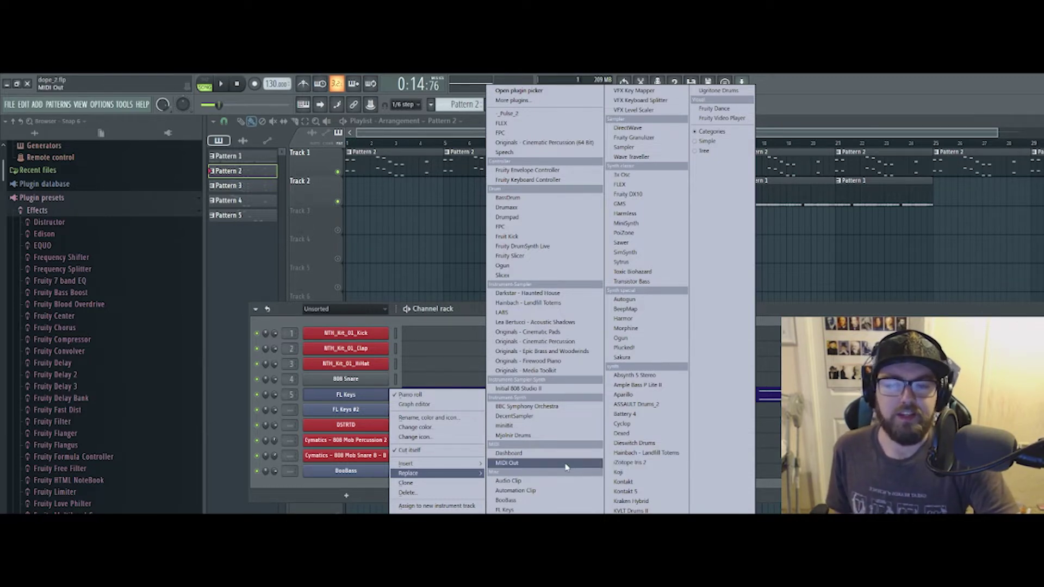
{"action": "left_click", "coordinate": [619, 185]}
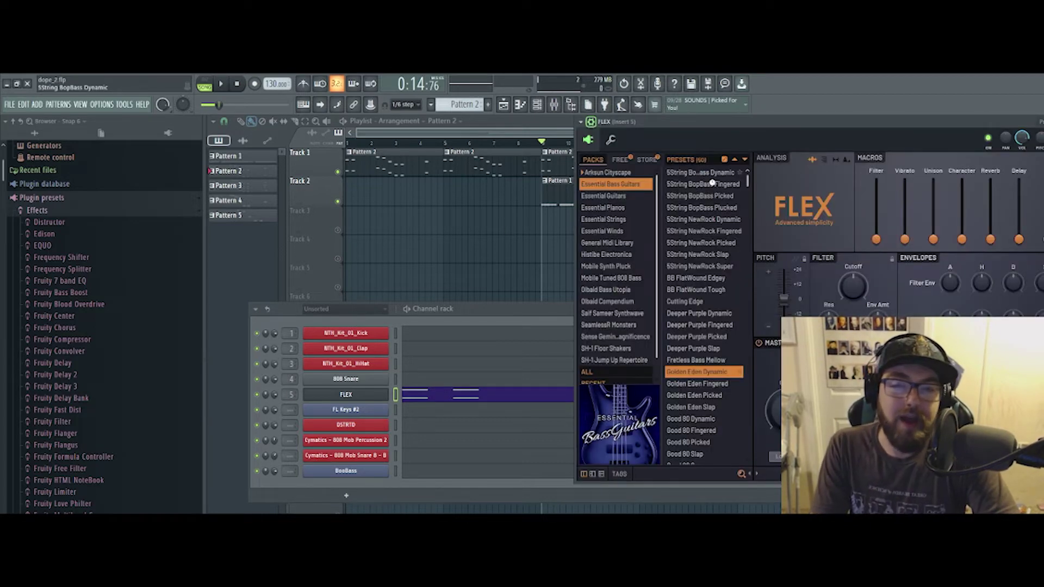
{"action": "left_click", "coordinate": [701, 173]}
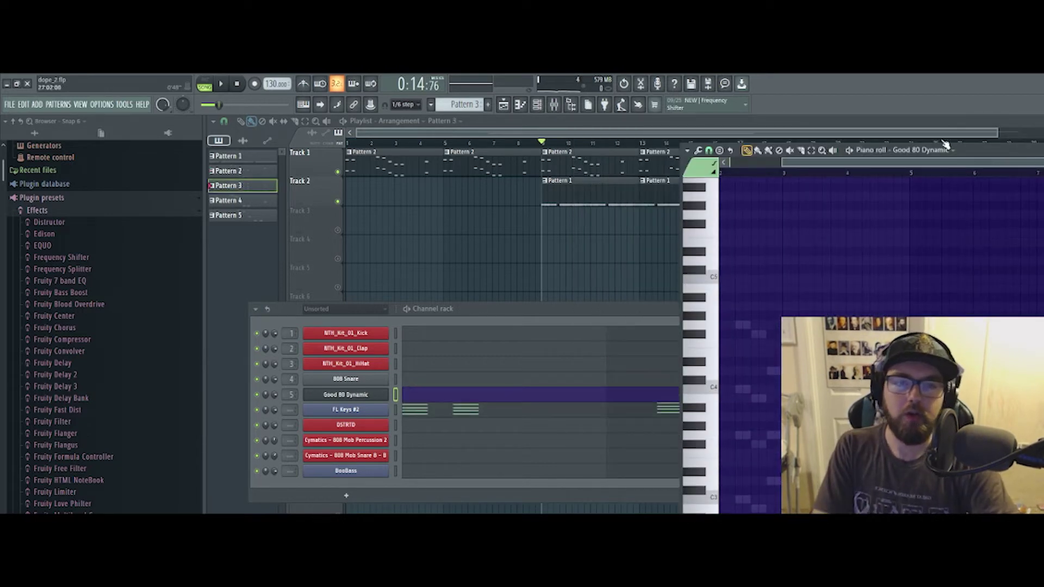
Delete the upper-octave notes from the Good 80 Dynamic part of Pattern 2 and play the remaining lower line.
{"action": "left_click", "coordinate": [947, 151]}
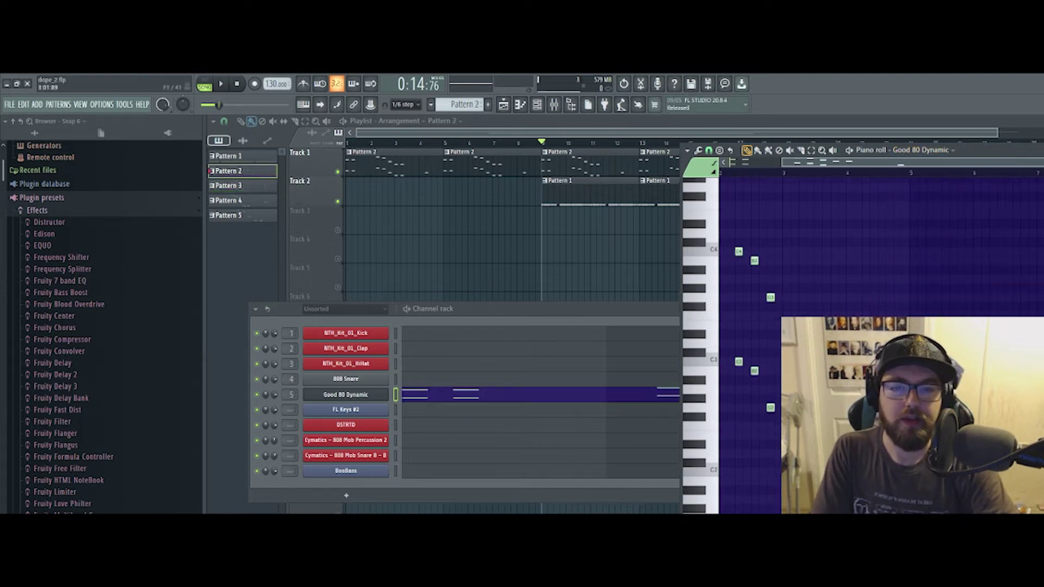
{"action": "right_click", "coordinate": [754, 261]}
{"action": "right_click", "coordinate": [738, 252]}
{"action": "scroll", "coordinate": [760, 254], "scroll_direction": "left", "scroll_amount": 2}
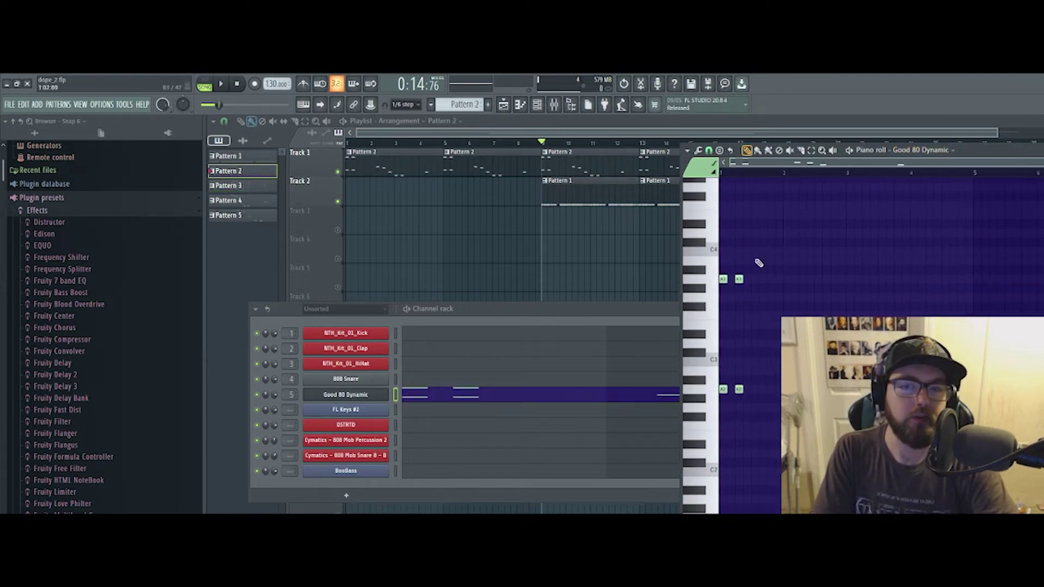
{"action": "right_click", "coordinate": [739, 280]}
{"action": "right_click", "coordinate": [722, 280]}
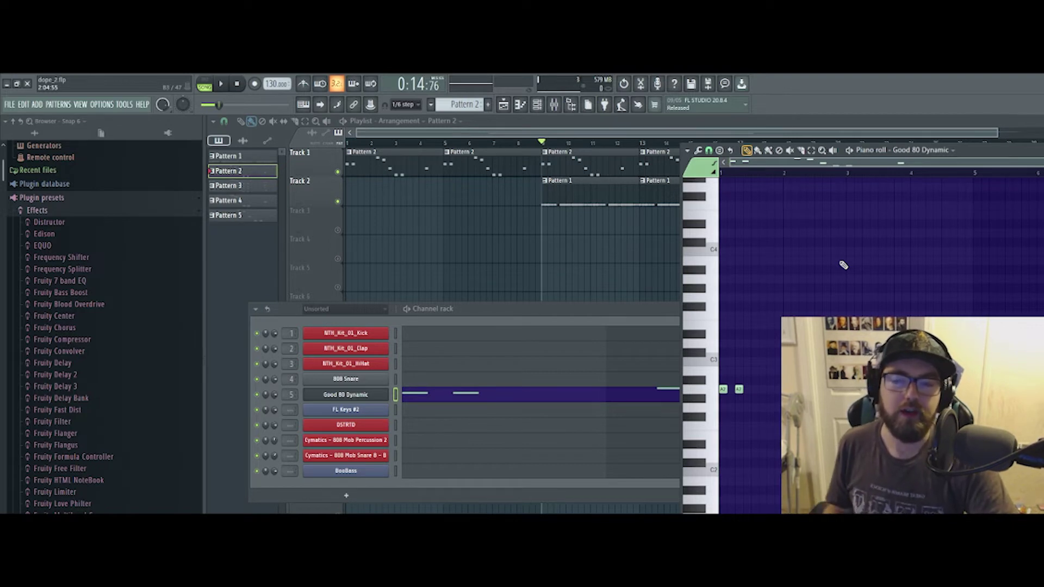
{"action": "key", "text": "space"}
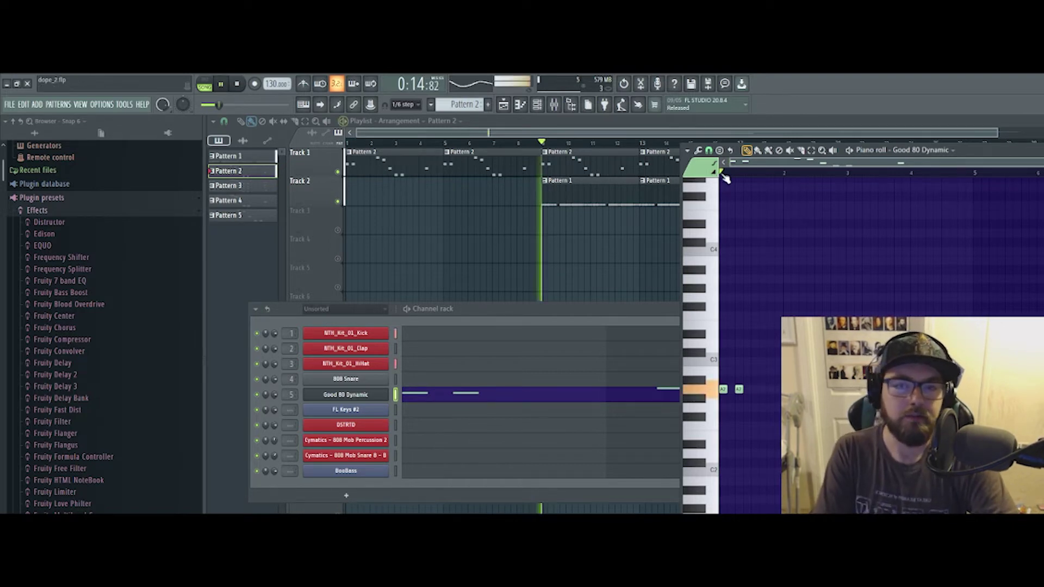
{"action": "key", "text": "space"}
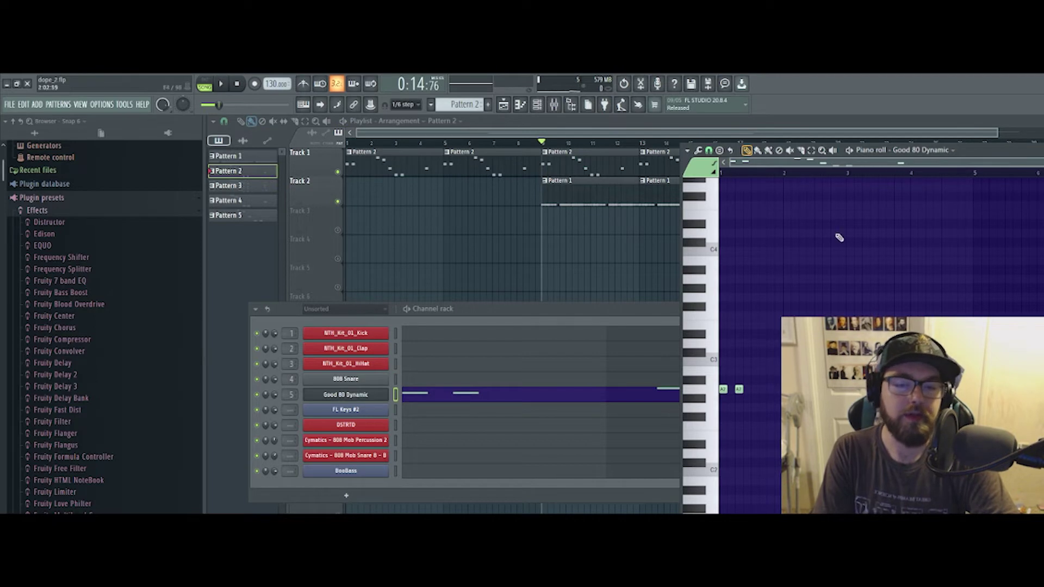
{"action": "key", "text": "space"}
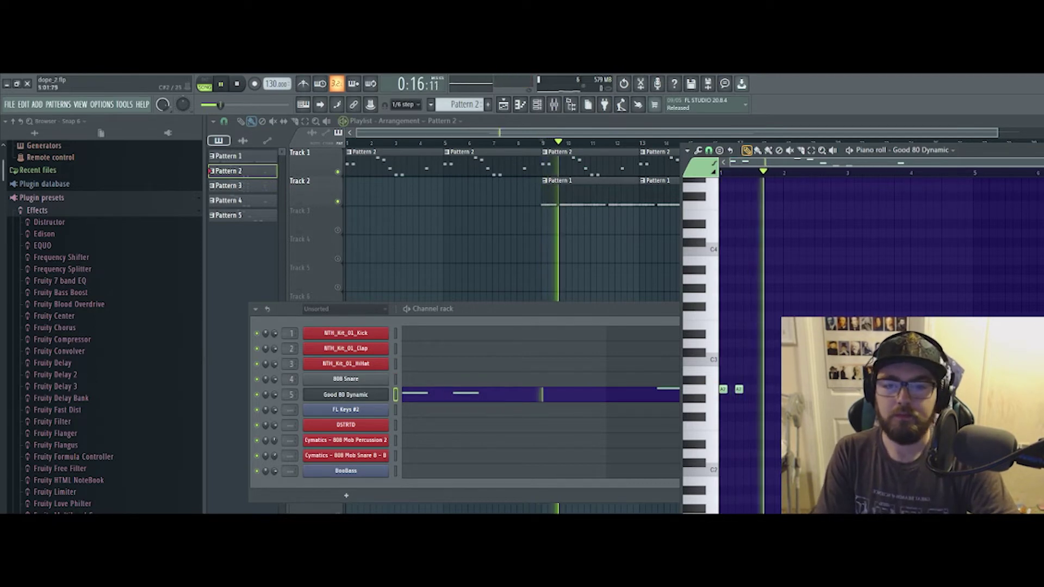
{"action": "key", "text": "space"}
Raise the Good 80 Dynamic notes in Pattern 2 by one octave and play them back.
{"action": "key", "text": "ctrl+Up"}
{"action": "key", "text": "space"}
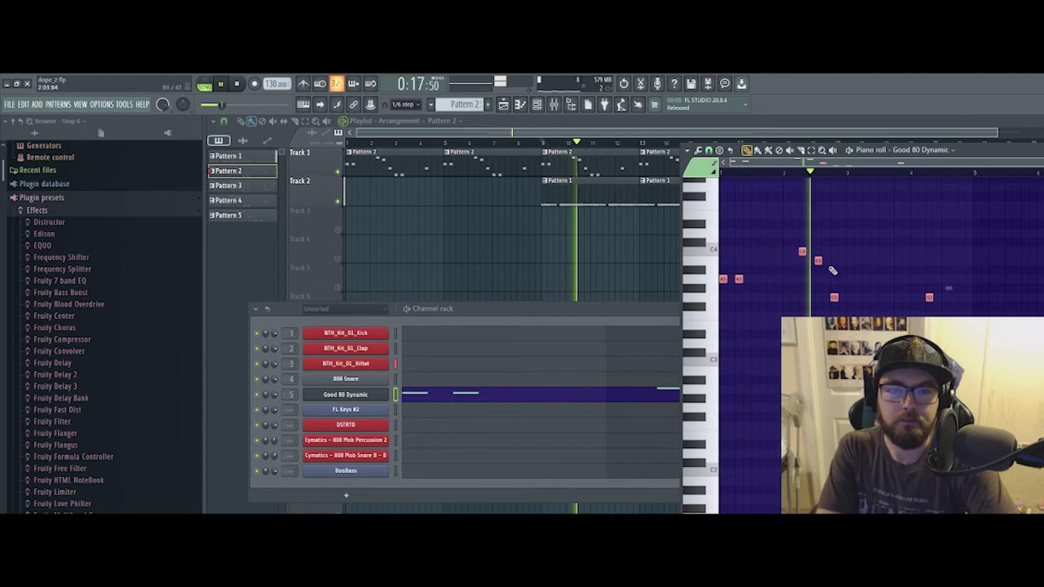
{"action": "key", "text": "space"}
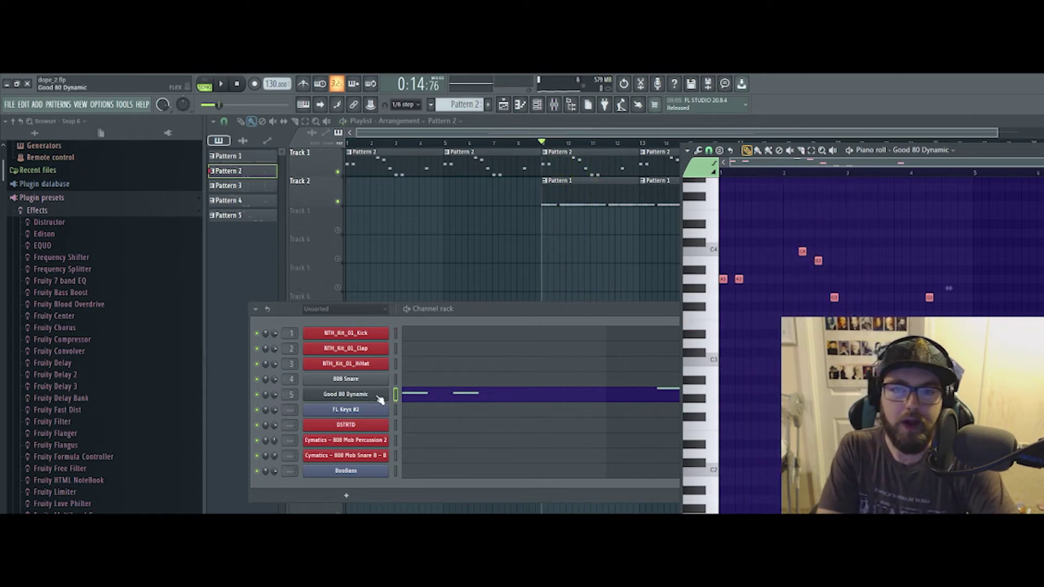
Audition the Golden Eden Slap and Golden Eden Picked presets on the FLEX bass channel during playback, and settle on T-Bird Fingered.
{"action": "right_click", "coordinate": [357, 418]}
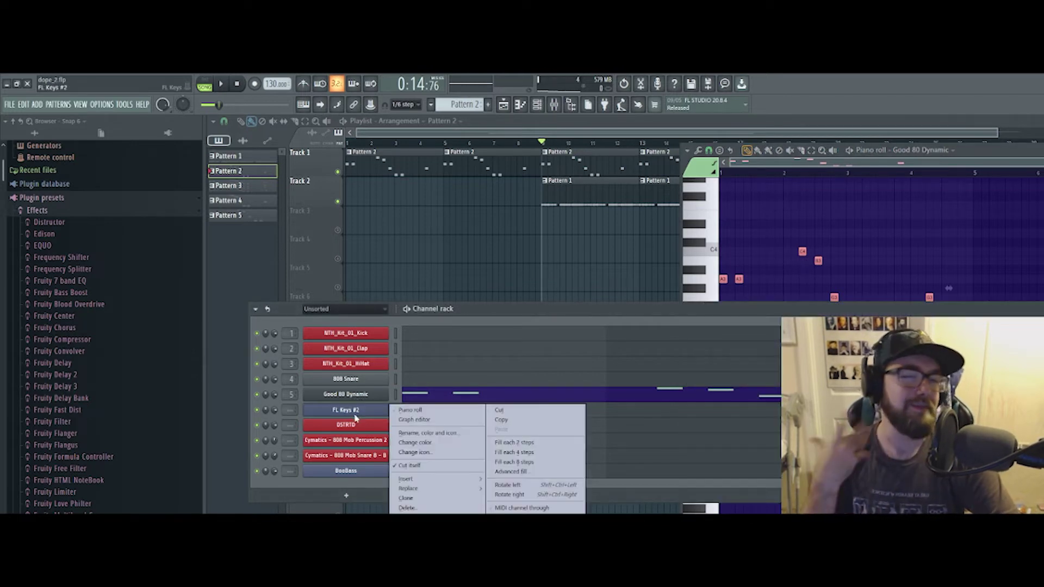
{"action": "left_click", "coordinate": [342, 395]}
{"action": "left_click_drag", "start_coordinate": [804, 126], "coordinate": [763, 157]}
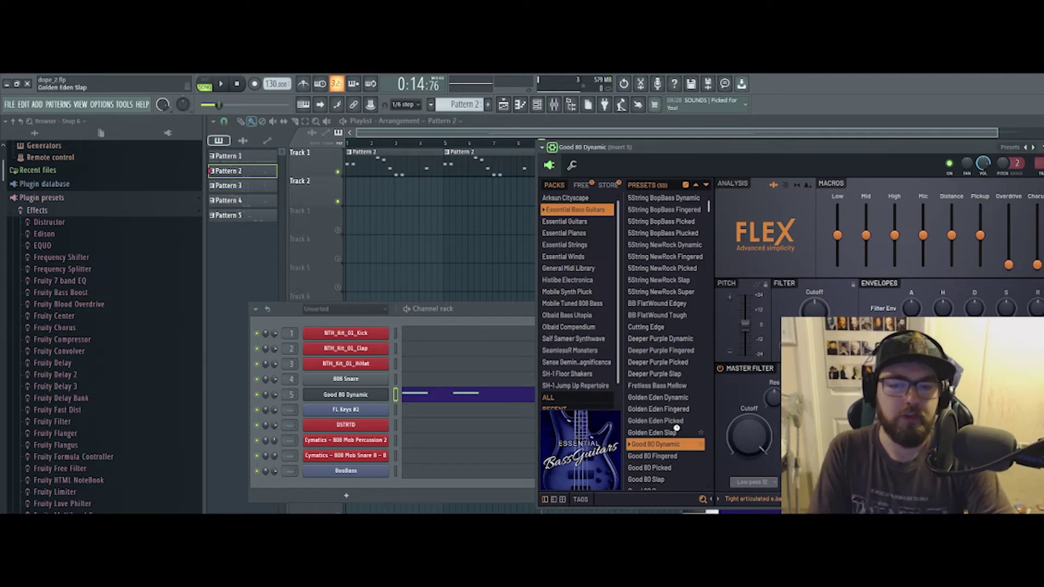
{"action": "left_click", "coordinate": [677, 432]}
{"action": "key", "text": "space"}
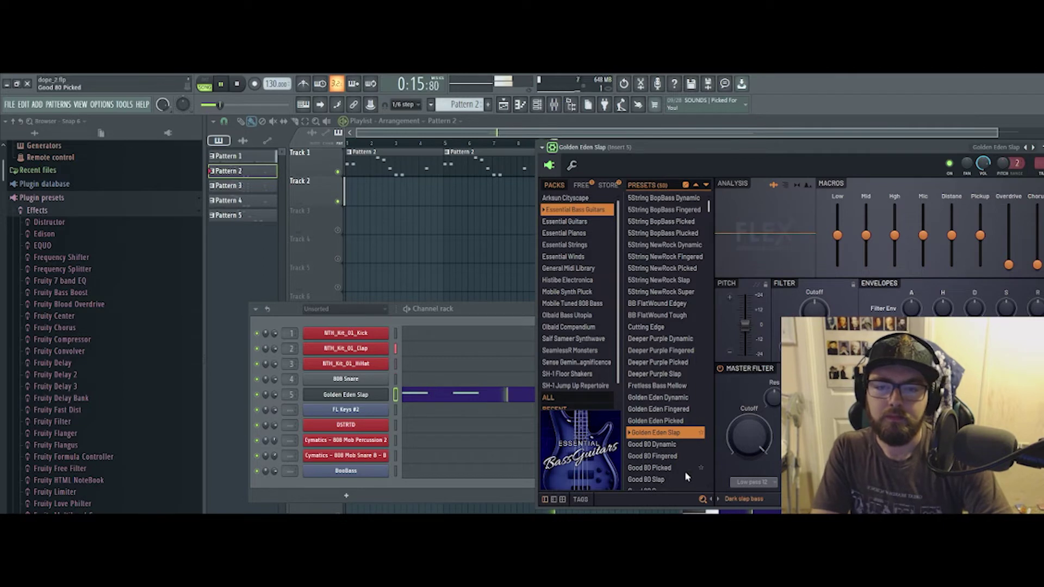
{"action": "left_click", "coordinate": [660, 419]}
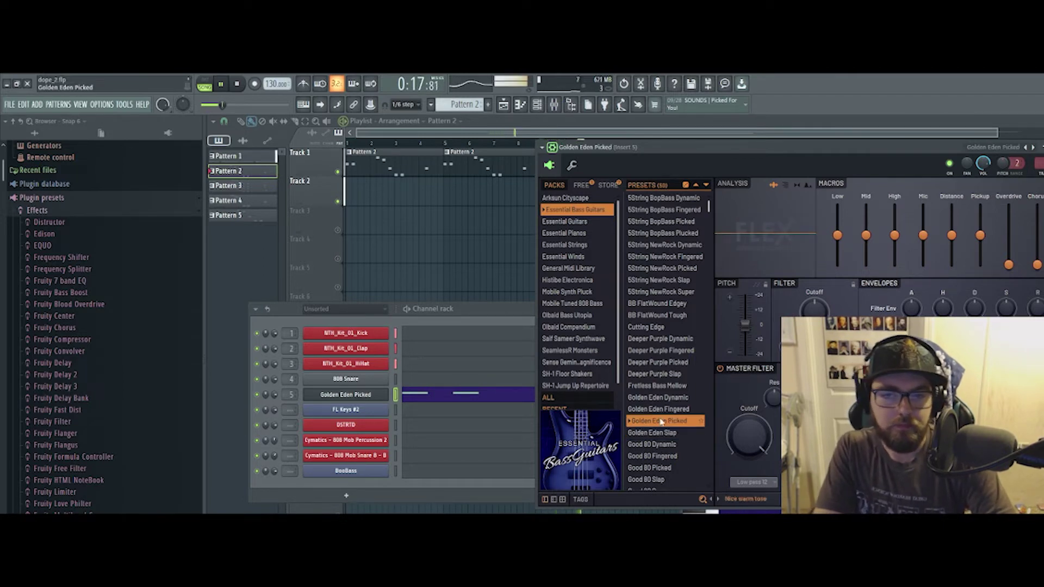
{"action": "scroll", "coordinate": [660, 413], "scroll_direction": "down", "scroll_amount": 4}
{"action": "key", "text": "space"}
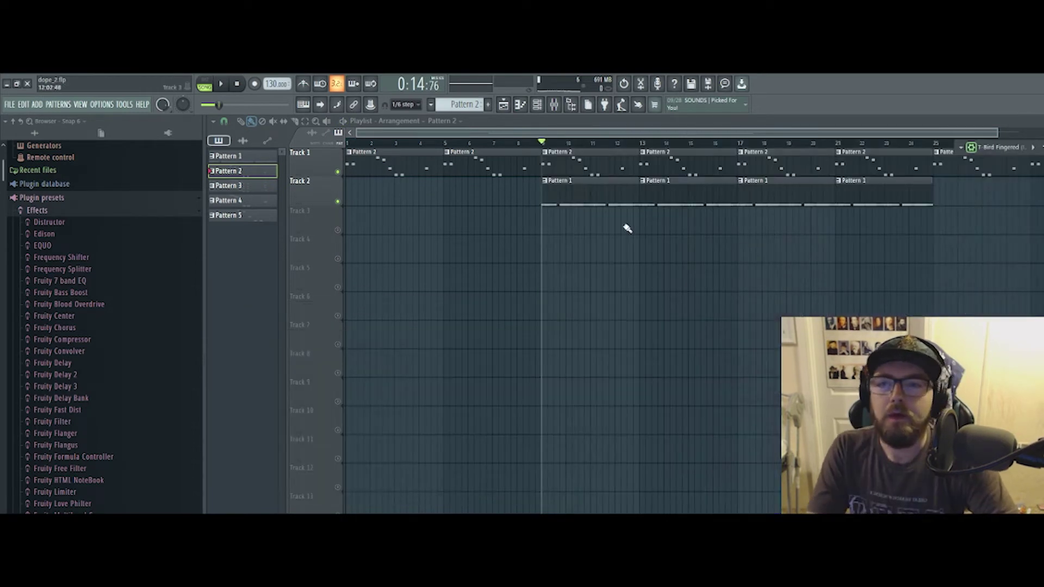
Play back the arrangement with the T-Bird Fingered bass, restarting from the beginning of the song.
{"action": "key", "text": "space"}
{"action": "key", "text": "space"}
{"action": "key", "text": "space"}
{"action": "key", "text": "space"}
Place a short B3 grace note directly before the C4 note in the T-Bird Fingered piano roll and play it back.
{"action": "key", "text": "F7"}
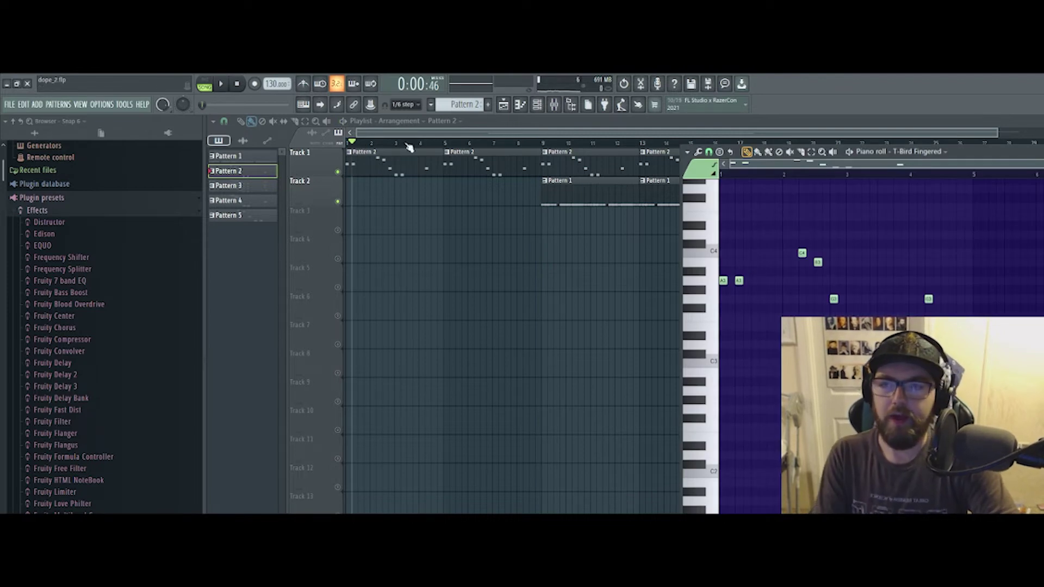
{"action": "key", "text": "space"}
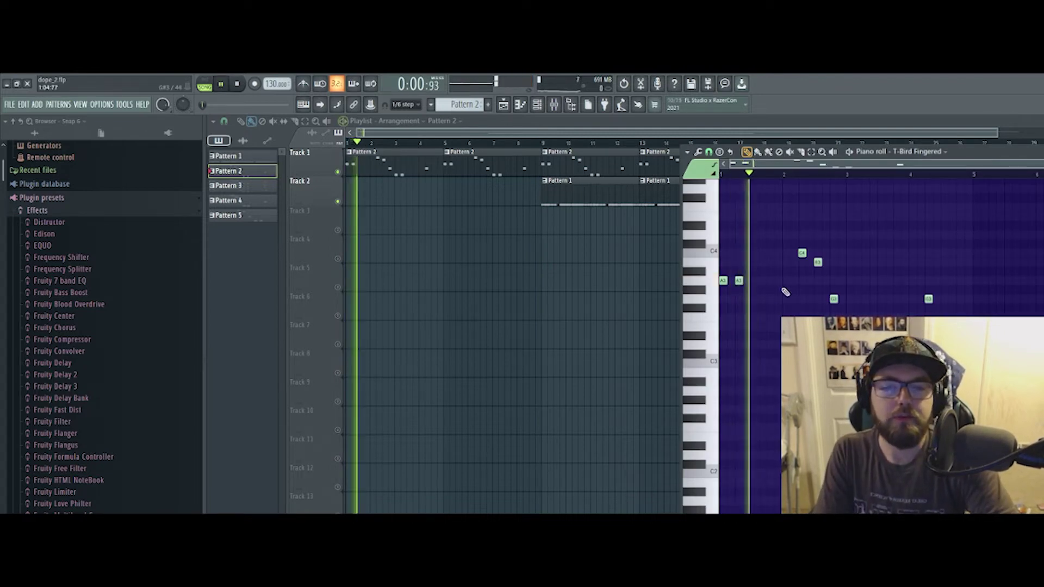
{"action": "scroll", "coordinate": [826, 280], "scroll_direction": "up", "scroll_amount": 3}
{"action": "left_click_drag", "start_coordinate": [914, 281], "coordinate": [864, 262]}
{"action": "key", "text": "space"}
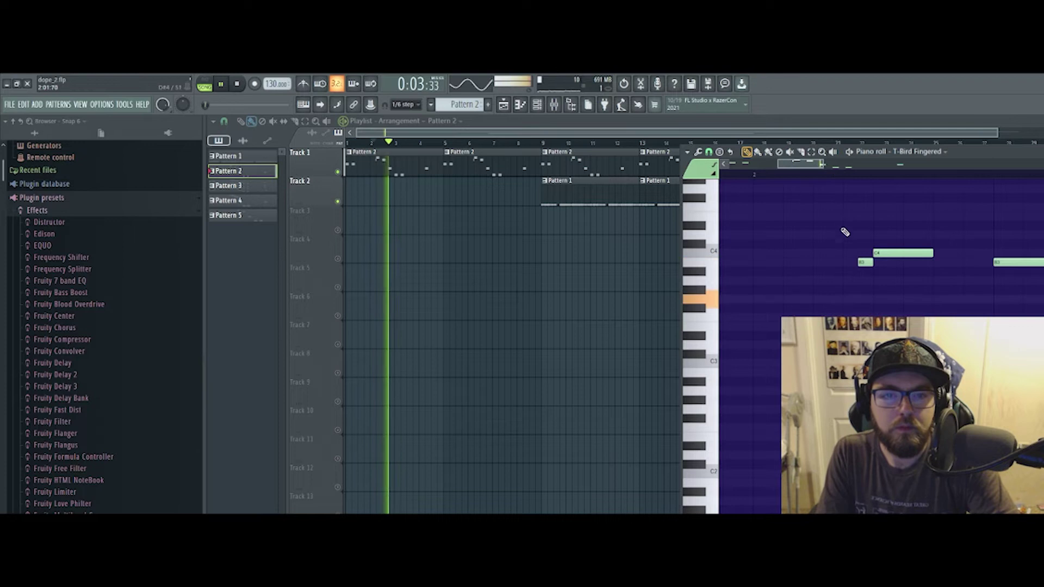
Play back the T-Bird Fingered bass line from the beginning to hear the B3 grace note leading into the C4 note.
{"action": "scroll", "coordinate": [843, 228], "scroll_direction": "down", "scroll_amount": 3}
{"action": "key", "text": "space"}
{"action": "left_click_drag", "start_coordinate": [845, 163], "coordinate": [748, 163]}
{"action": "left_click", "coordinate": [728, 176]}
{"action": "key", "text": "space"}
{"action": "scroll", "coordinate": [1019, 313], "scroll_direction": "down", "scroll_amount": 2}
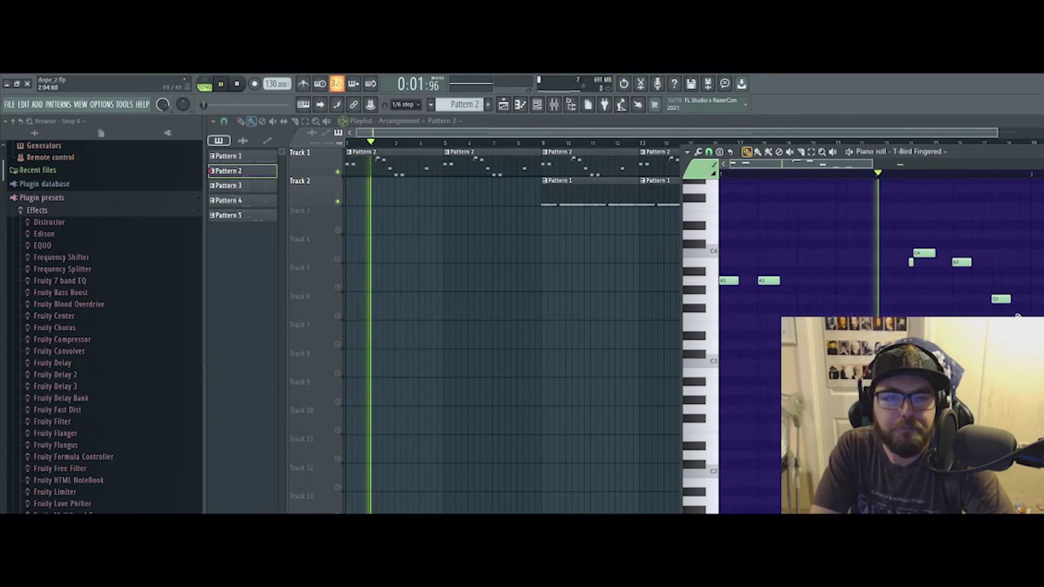
{"action": "scroll", "coordinate": [998, 277], "scroll_direction": "up", "scroll_amount": 2}
{"action": "key", "text": "space"}
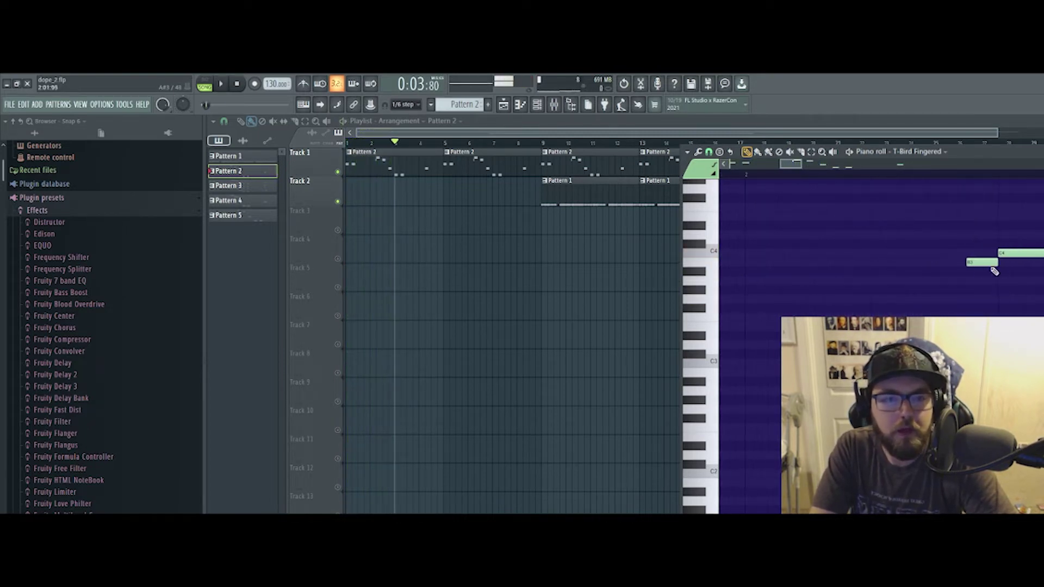
Examine the T-Bird Fingered notes in the piano roll, from the B3 grace note through the start and end of the pattern.
{"action": "left_click_drag", "start_coordinate": [980, 264], "coordinate": [988, 268]}
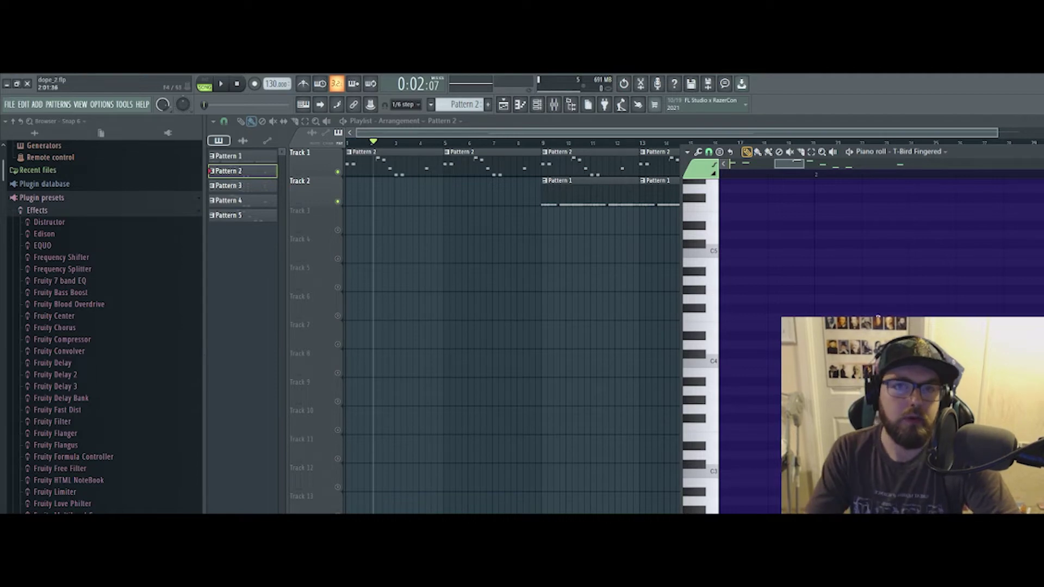
{"action": "left_click", "coordinate": [734, 391]}
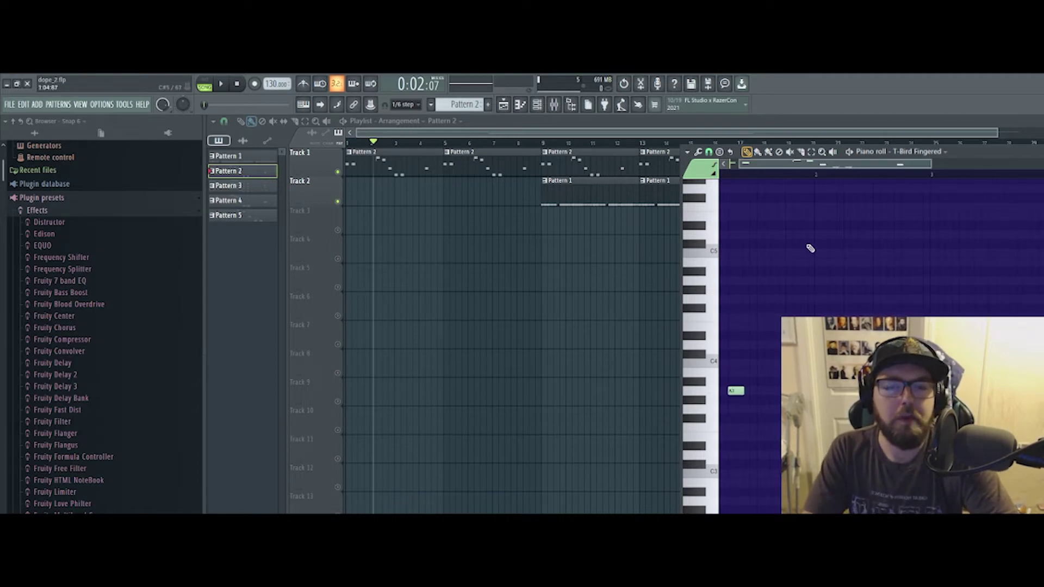
{"action": "left_click", "coordinate": [743, 176]}
{"action": "scroll", "coordinate": [743, 178], "scroll_direction": "down", "scroll_amount": 3}
{"action": "left_click", "coordinate": [723, 175]}
{"action": "left_click_drag", "start_coordinate": [916, 164], "coordinate": [862, 182]}
{"action": "scroll", "coordinate": [864, 472], "scroll_direction": "up", "scroll_amount": 3}
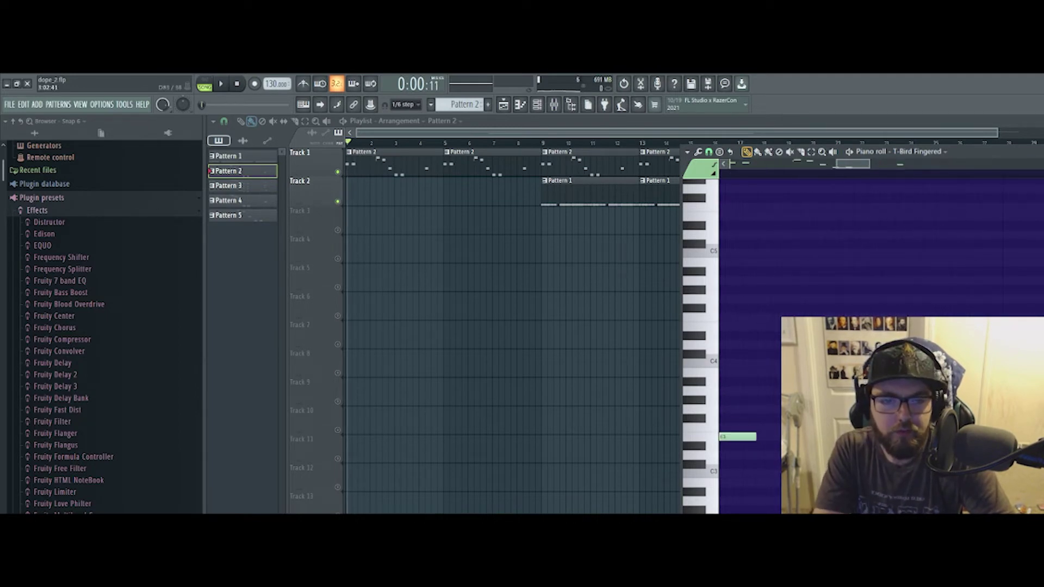
{"action": "left_click_drag", "start_coordinate": [859, 165], "coordinate": [913, 181]}
{"action": "scroll", "coordinate": [913, 181], "scroll_direction": "down", "scroll_amount": 2}
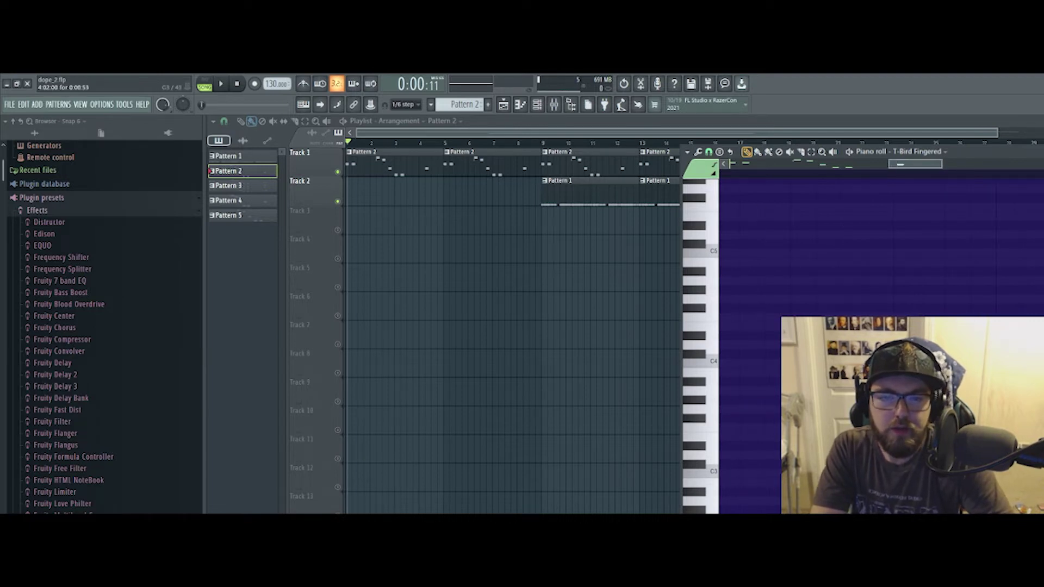
{"action": "scroll", "coordinate": [832, 424], "scroll_direction": "down", "scroll_amount": 4}
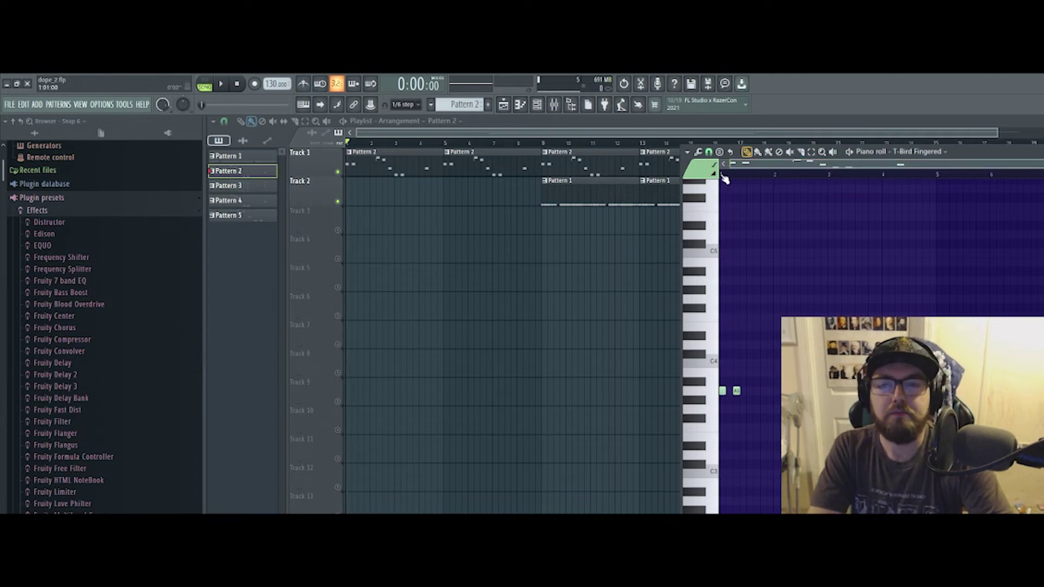
Play back the finished bass line from the start of the song and close the T-Bird Fingered piano roll.
{"action": "key", "text": "space"}
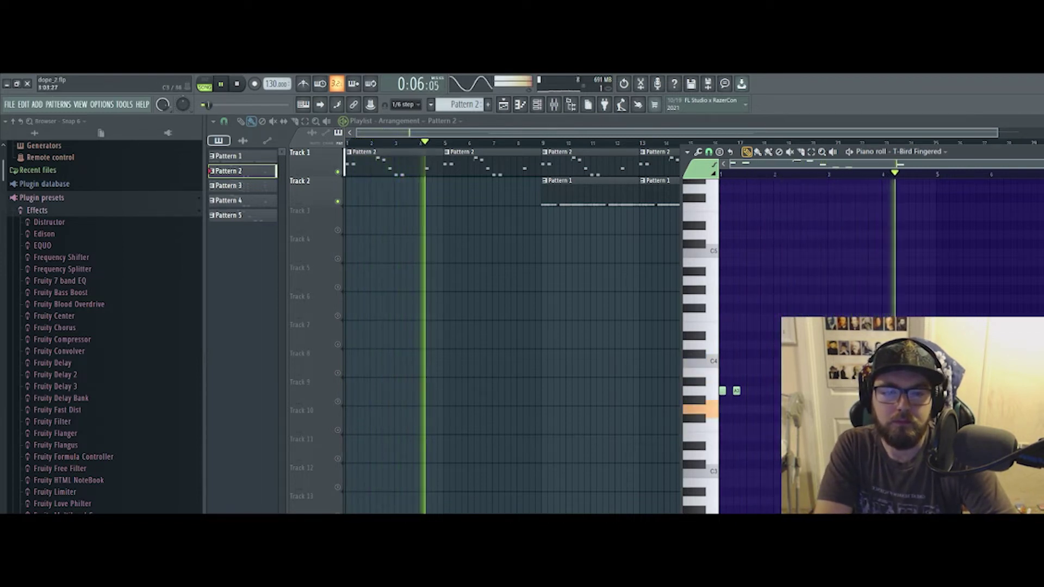
{"action": "key", "text": "space"}
{"action": "key", "text": "F7"}
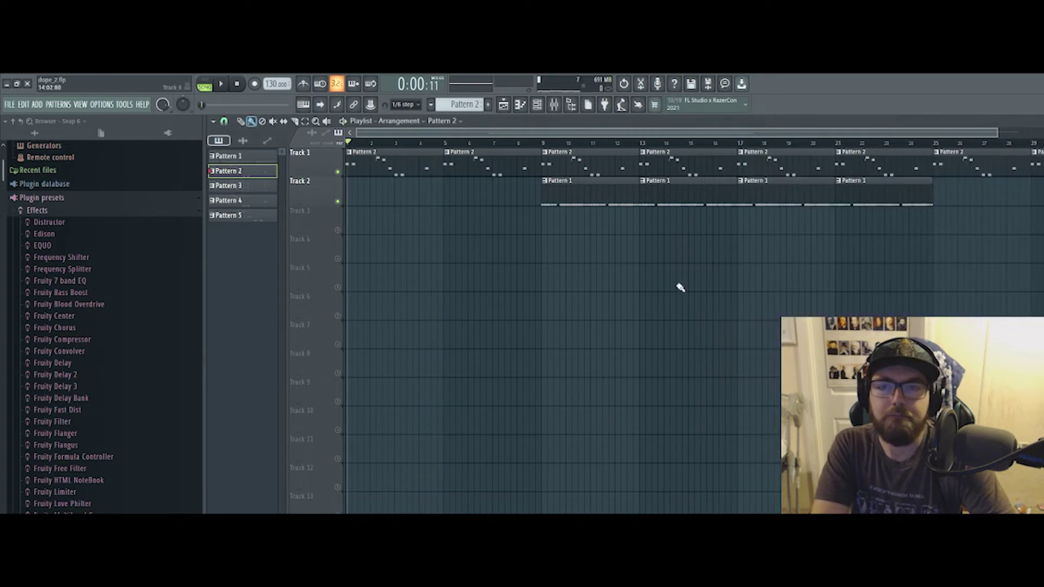
Add a new FLEX channel and load the 808 Amped preset from the Mobile Tuned 808 Bass pack.
{"action": "left_click", "coordinate": [536, 104]}
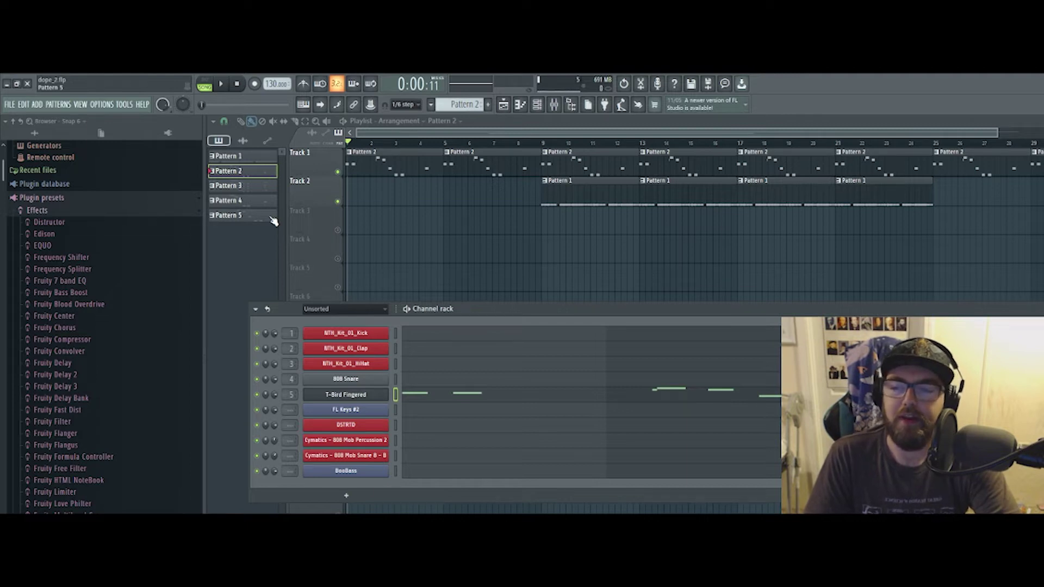
{"action": "left_click", "coordinate": [365, 497]}
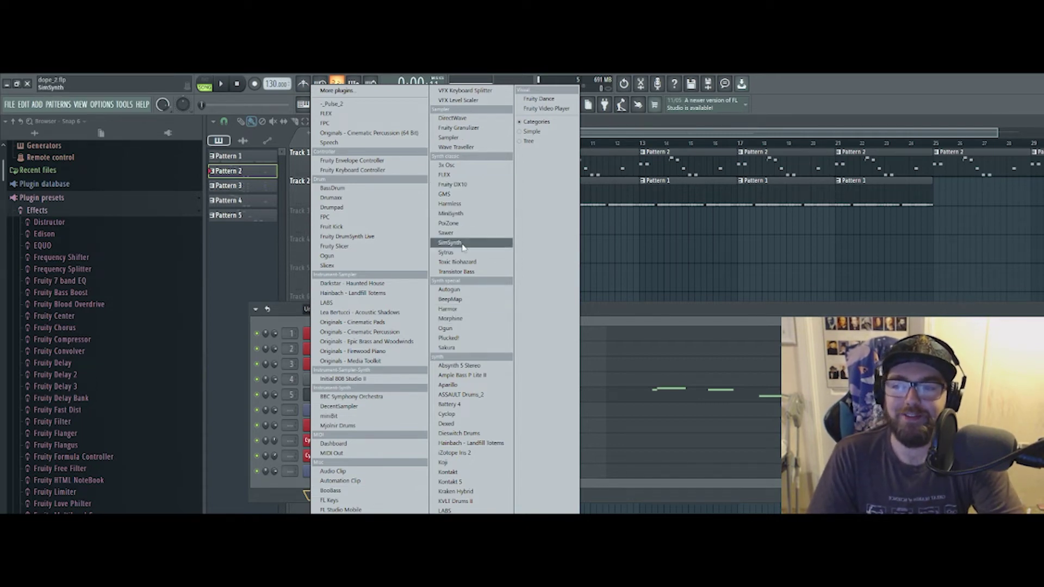
{"action": "left_click", "coordinate": [455, 175]}
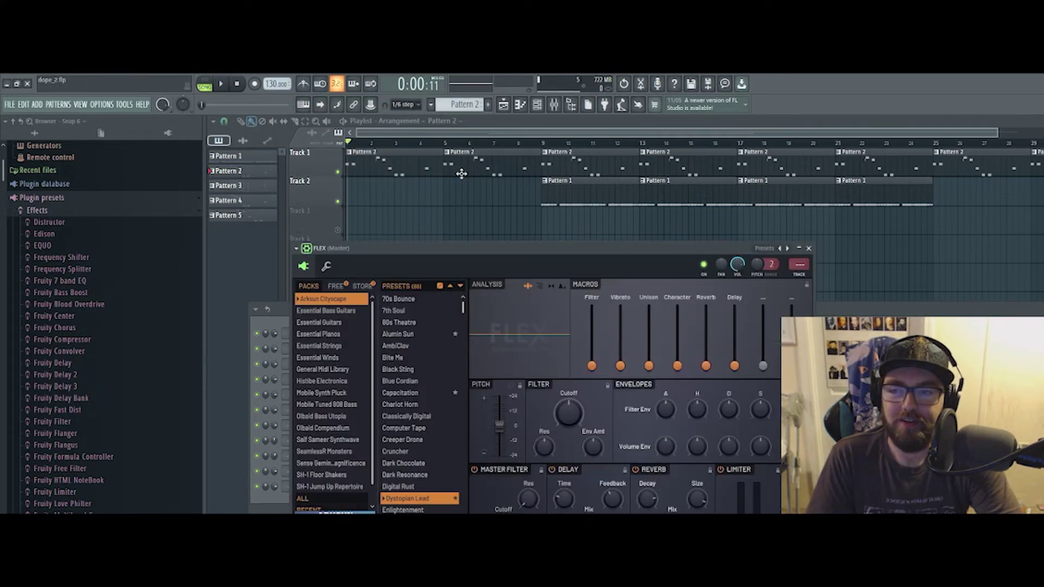
{"action": "left_click", "coordinate": [318, 389]}
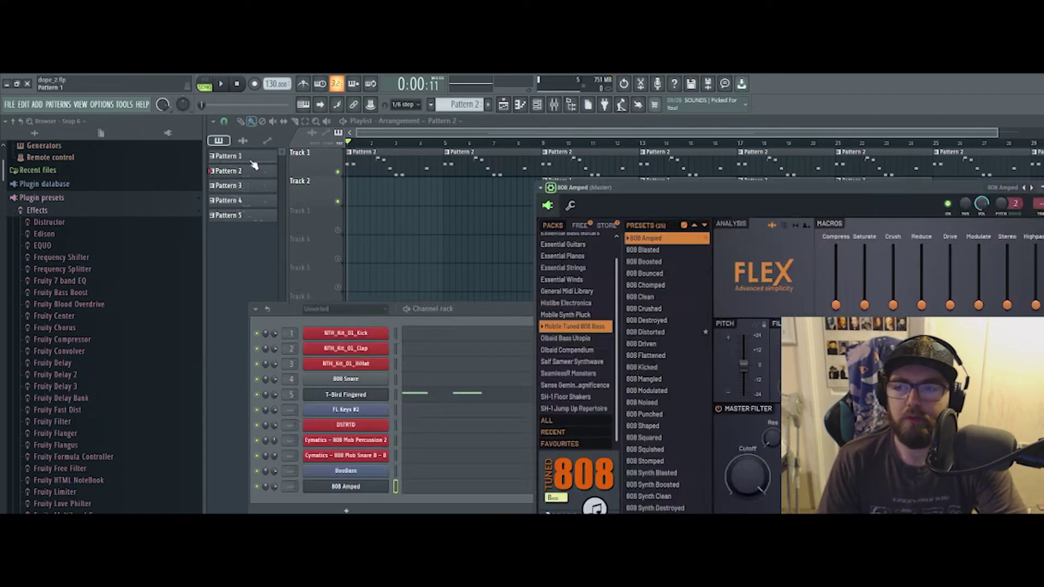
Copy the Cymatics 808 Mob Percussion 2 and 808 Mob Snare notes in Pattern 1 into the 808 Amped channel.
{"action": "left_click", "coordinate": [254, 158]}
{"action": "left_click", "coordinate": [526, 104]}
{"action": "left_click", "coordinate": [530, 104]}
{"action": "left_click", "coordinate": [527, 441]}
{"action": "left_click", "coordinate": [530, 443]}
{"action": "left_click", "coordinate": [586, 443]}
{"action": "key", "text": "ctrl+a"}
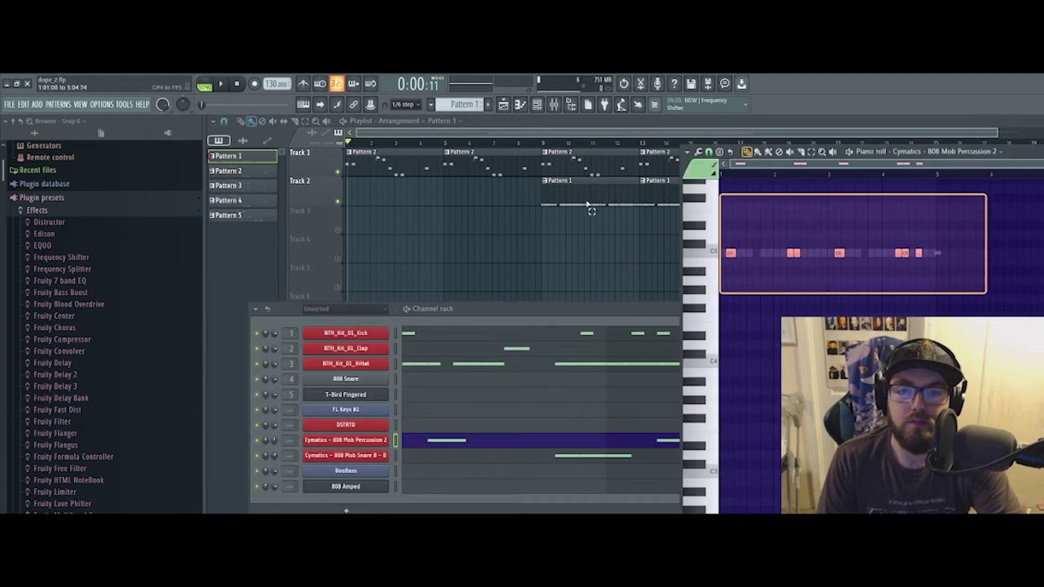
{"action": "left_click", "coordinate": [457, 492]}
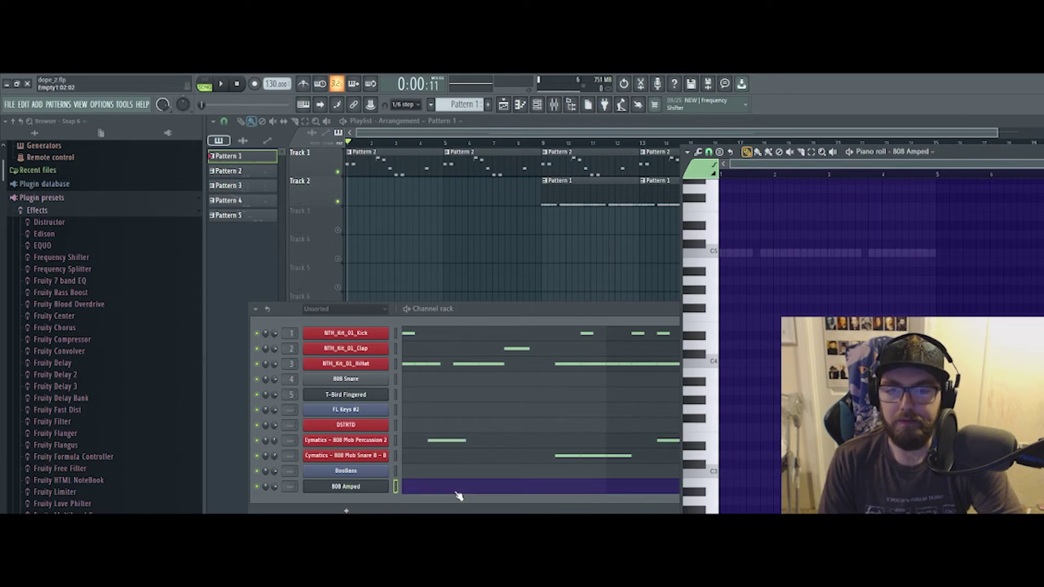
{"action": "key", "text": "ctrl+v"}
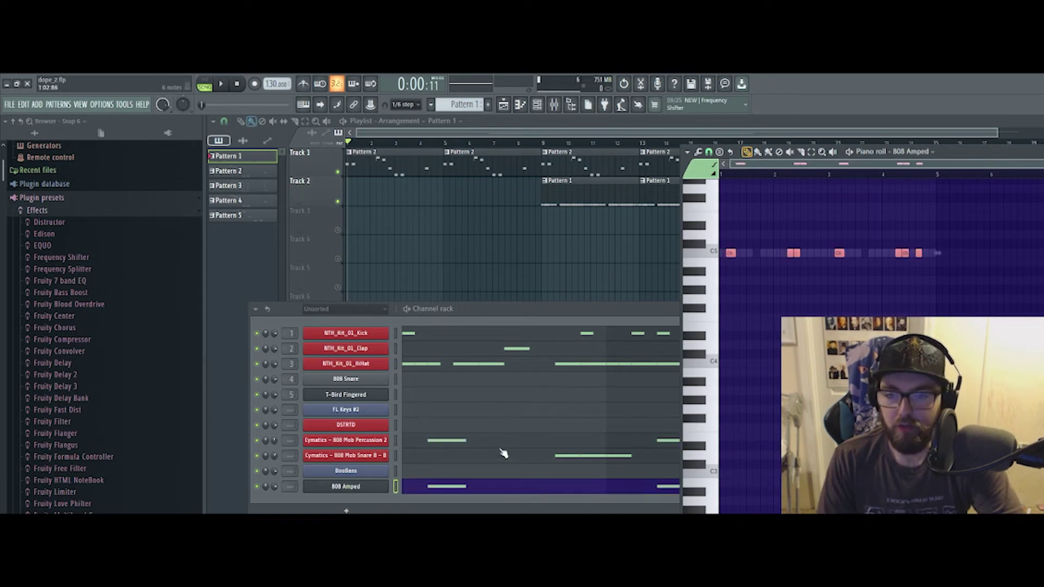
{"action": "left_click", "coordinate": [501, 458]}
Audition the 808 Synth Blasted and 808 Synth Boosted presets during Pattern 1 playback, and settle on 808 Synth Clean.
{"action": "left_click", "coordinate": [346, 486]}
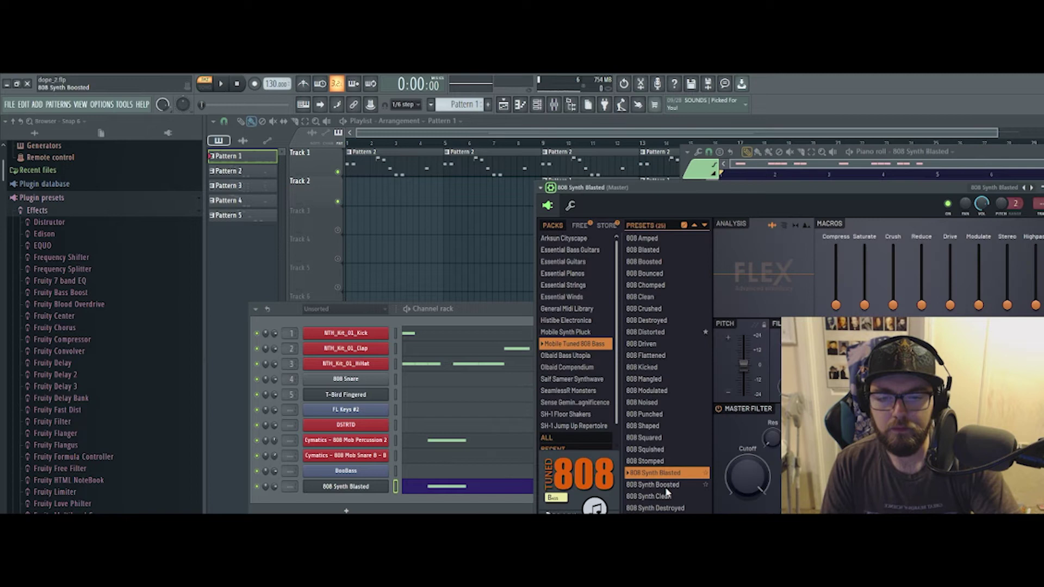
{"action": "key", "text": "space"}
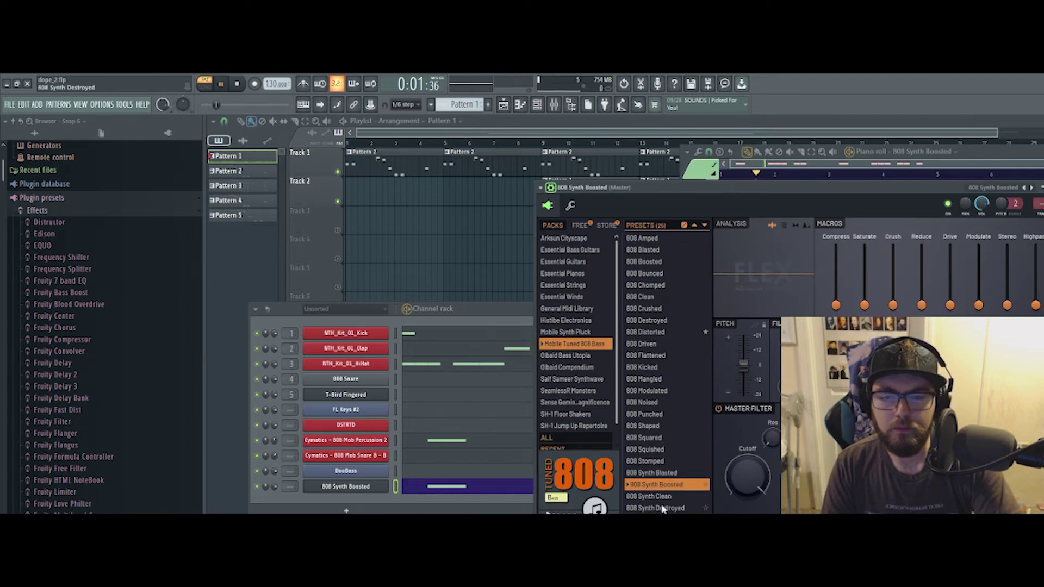
{"action": "left_click", "coordinate": [664, 497]}
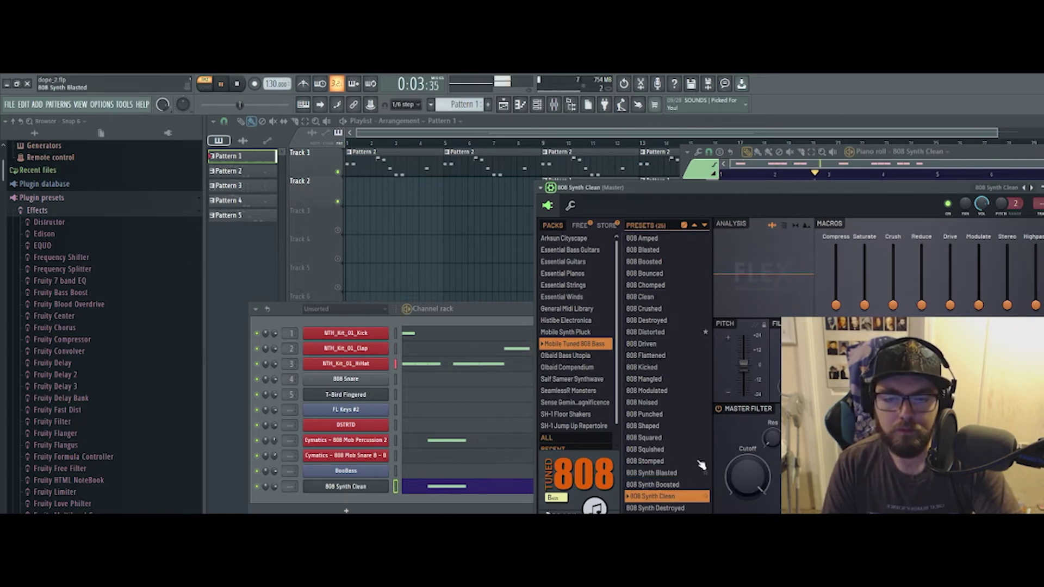
{"action": "key", "text": "space"}
{"action": "key", "text": "space"}
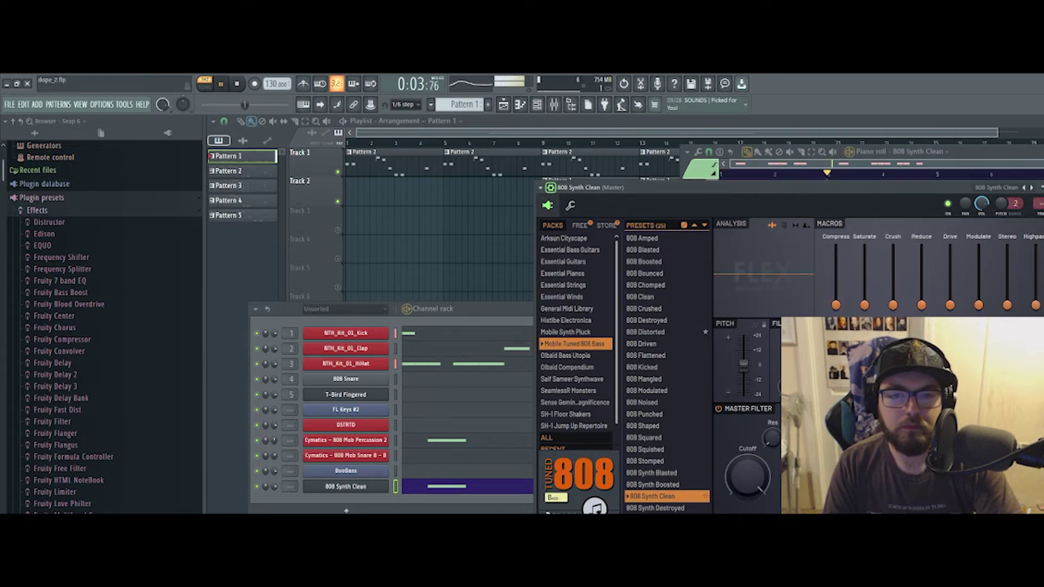
{"action": "key", "text": "space"}
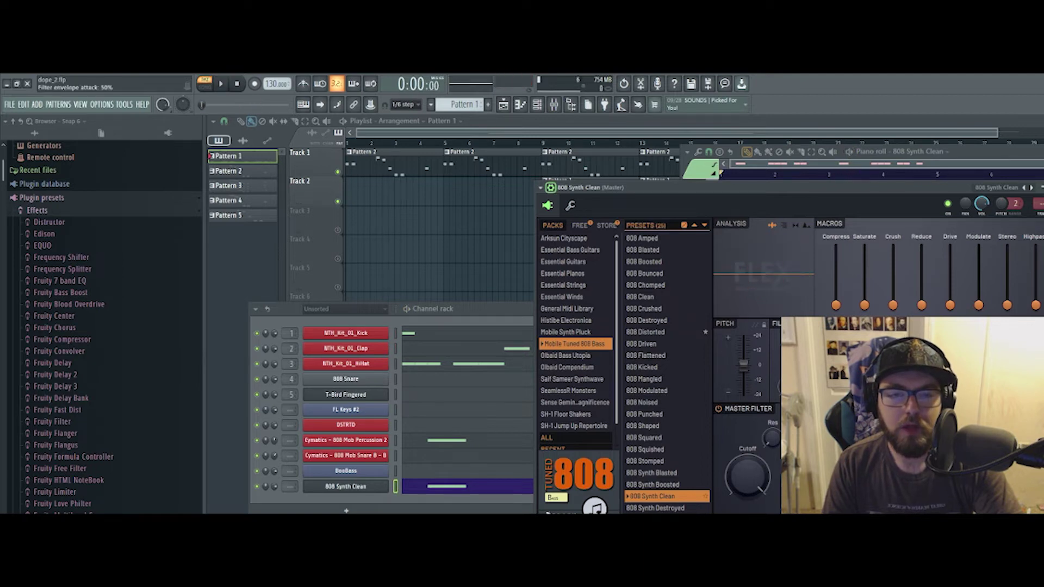
Set the Highpass macro of 808 Synth Clean to 21%, close FLEX, and play back the arrangement from bar 9.
{"action": "key", "text": "space"}
{"action": "left_click_drag", "start_coordinate": [1035, 305], "coordinate": [1035, 293]}
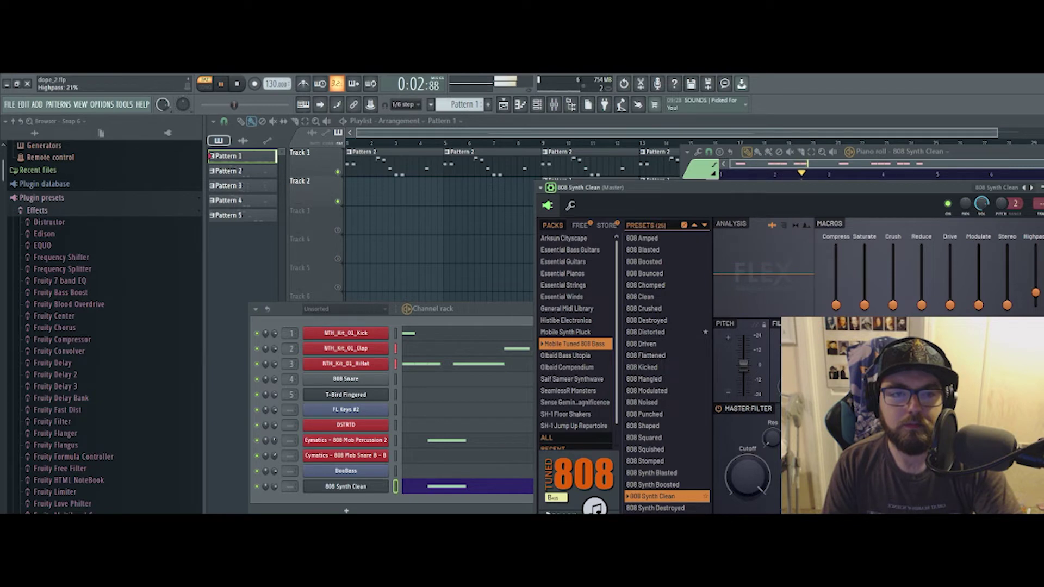
{"action": "left_click", "coordinate": [1039, 187]}
{"action": "key", "text": "space"}
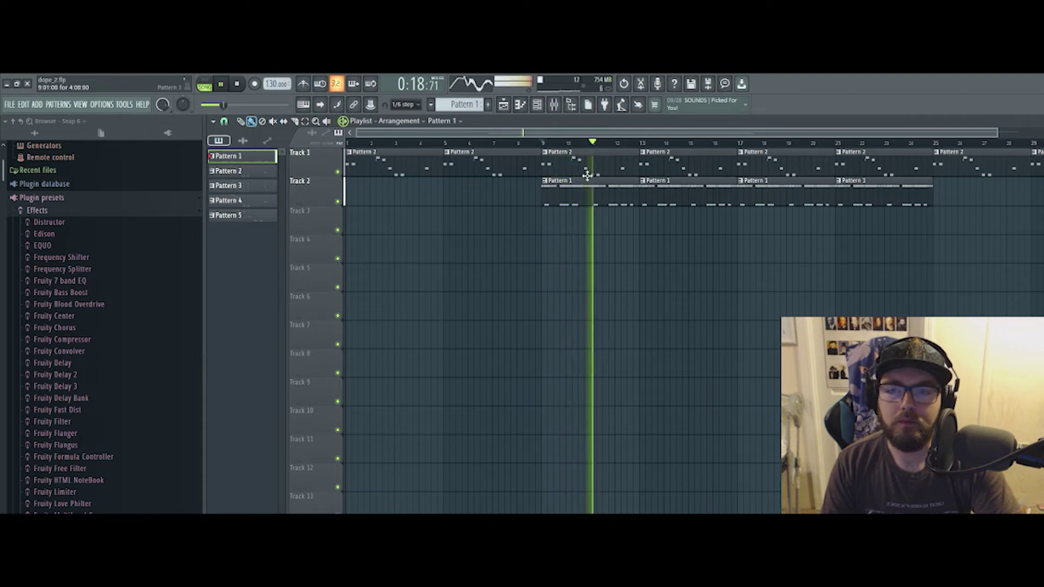
{"action": "key", "text": "space"}
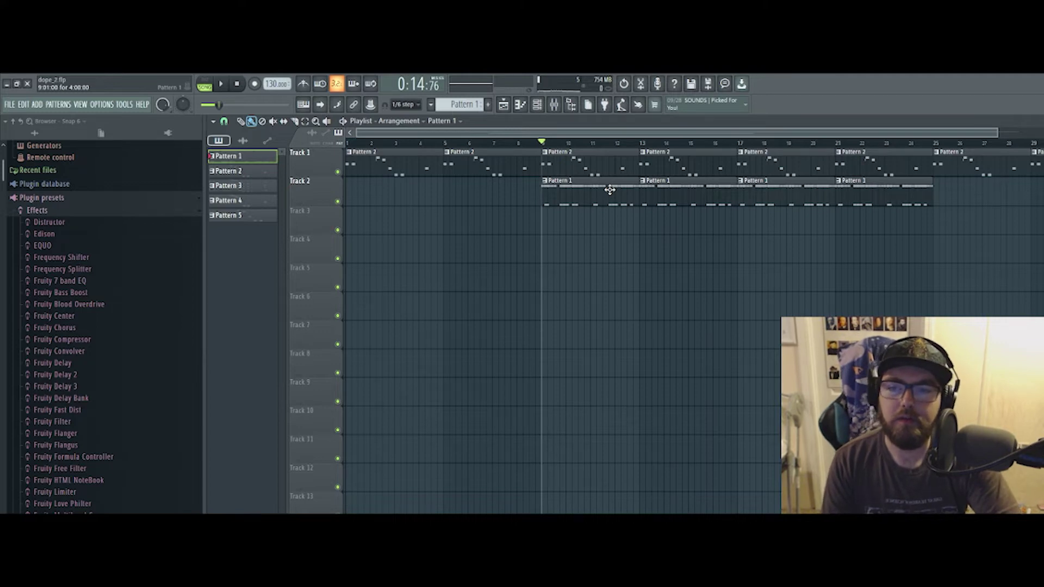
Mute Track 1 and play back the Pattern 1 drums and 808 on their own from bar 9.
{"action": "left_click", "coordinate": [338, 172]}
{"action": "key", "text": "space"}
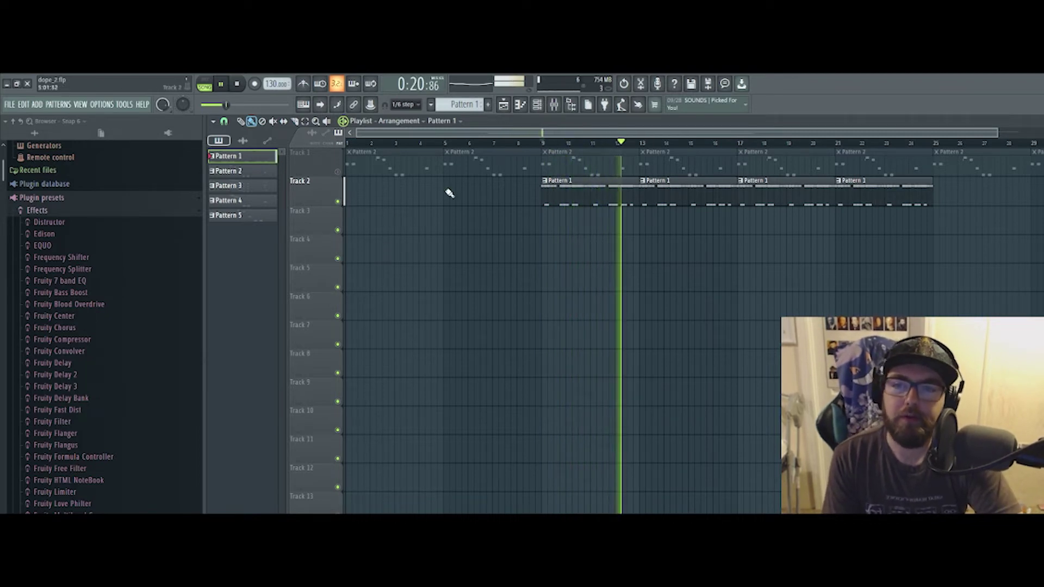
{"action": "key", "text": "space"}
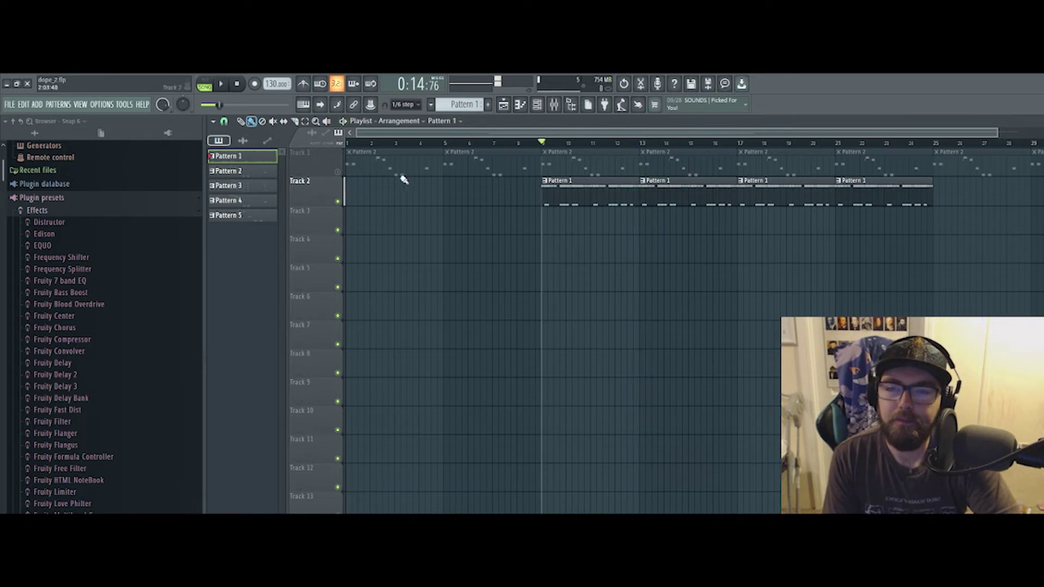
{"action": "key", "text": "space"}
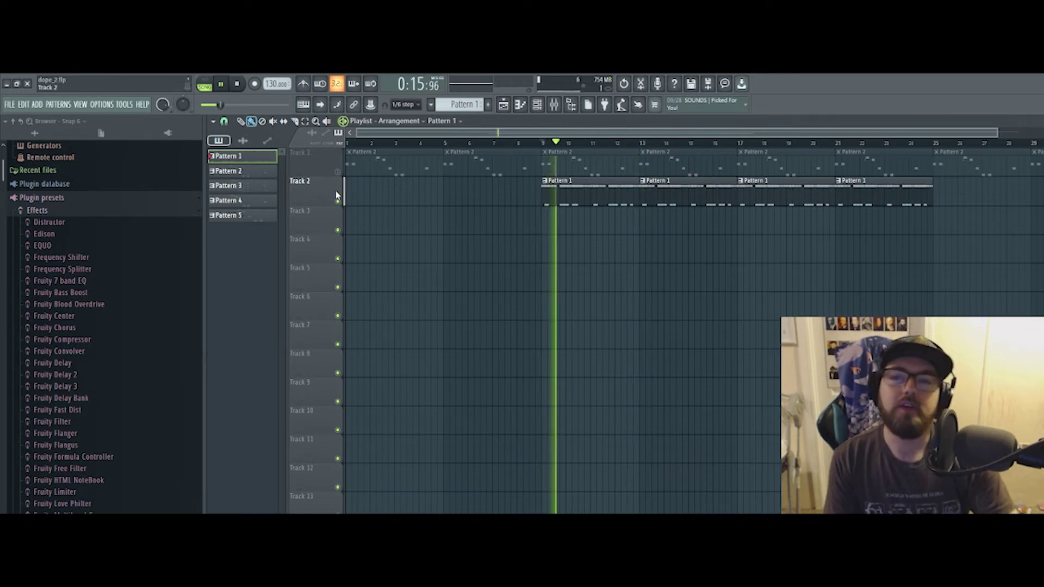
{"action": "key", "text": "space"}
{"action": "key", "text": "space"}
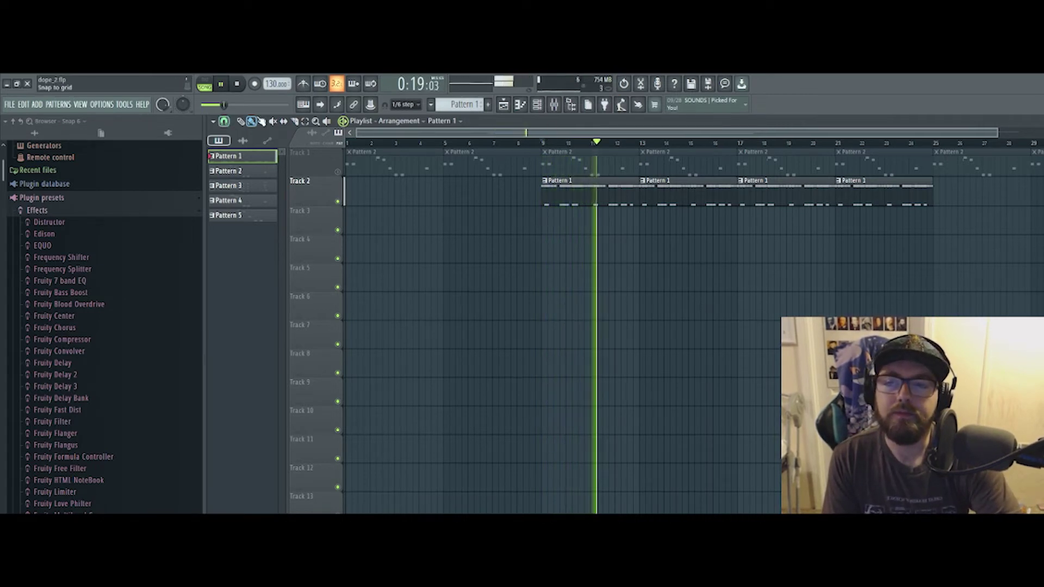
{"action": "key", "text": "space"}
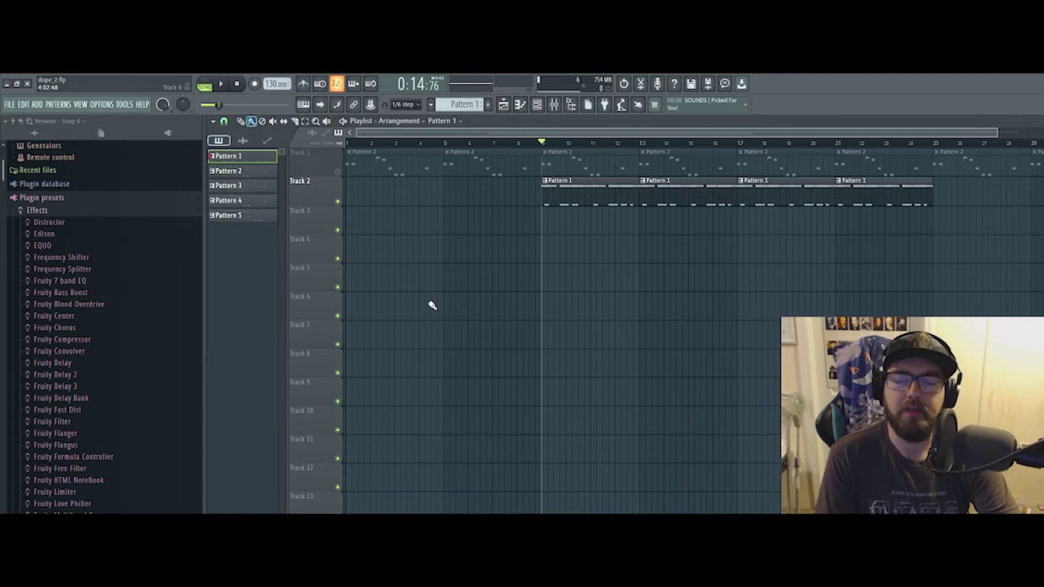
{"action": "key", "text": "space"}
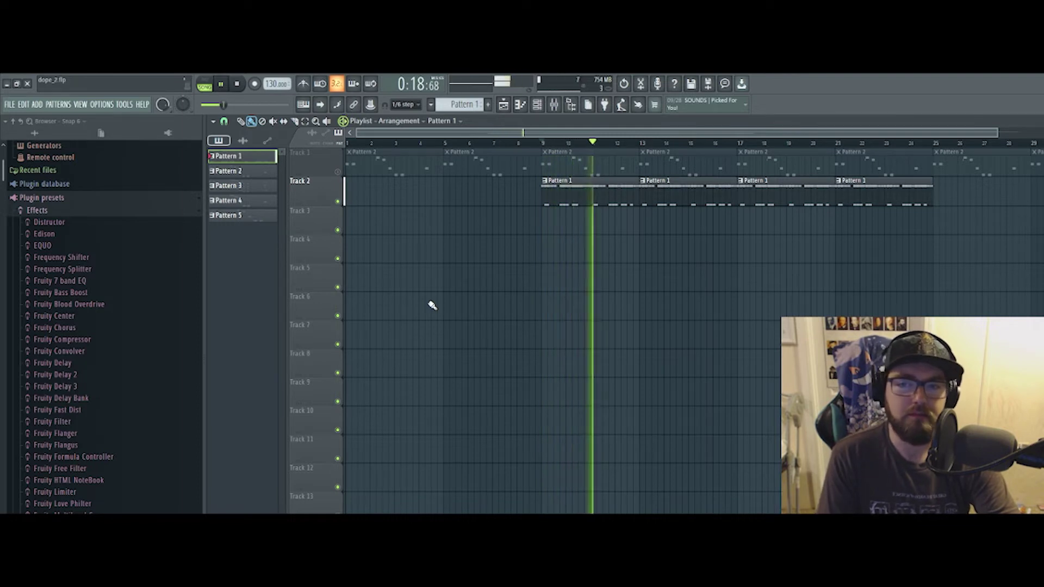
{"action": "key", "text": "space"}
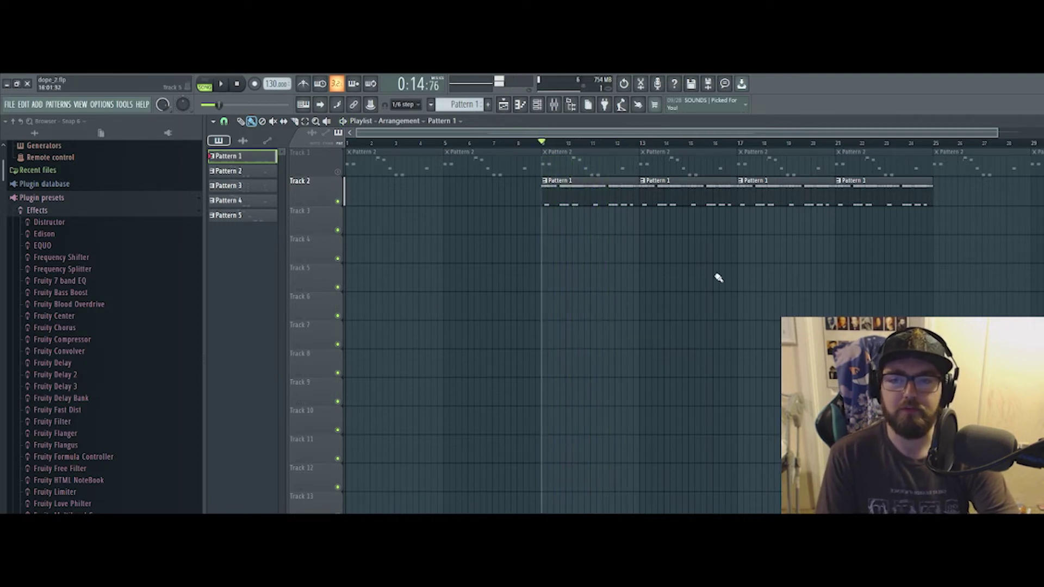
Open Pattern 1 in the piano roll and bring up the first NTH_Kit_01_HiHat notes.
{"action": "double_click", "coordinate": [555, 196]}
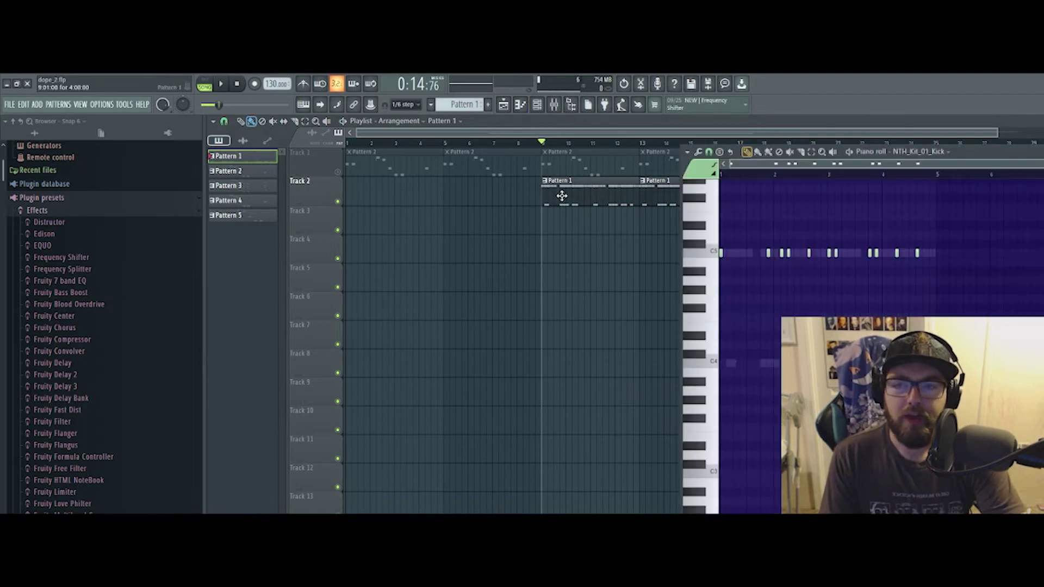
{"action": "left_click", "coordinate": [946, 152]}
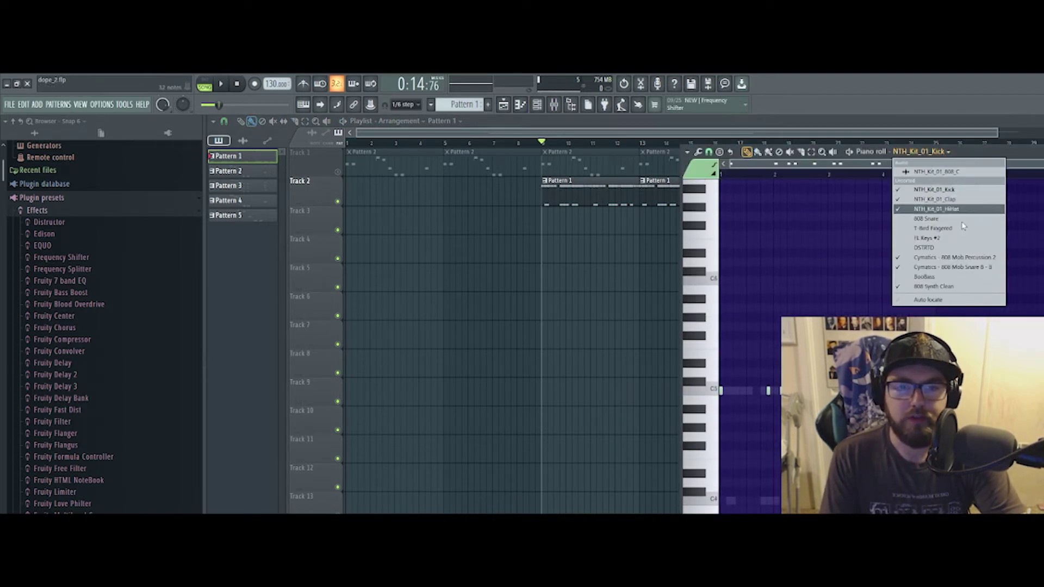
{"action": "left_click", "coordinate": [974, 235]}
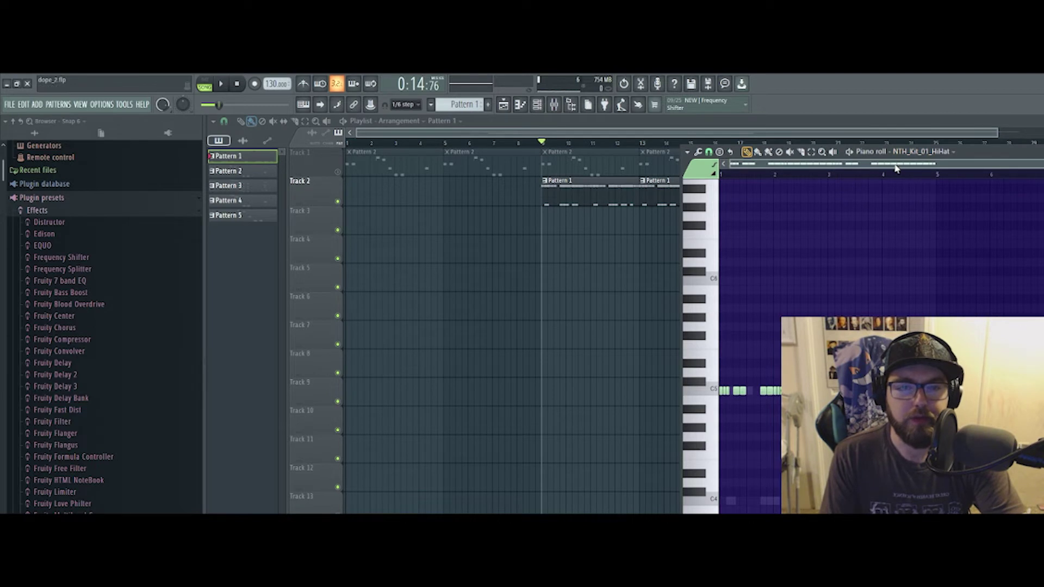
{"action": "scroll", "coordinate": [896, 169], "scroll_direction": "up", "scroll_amount": 3}
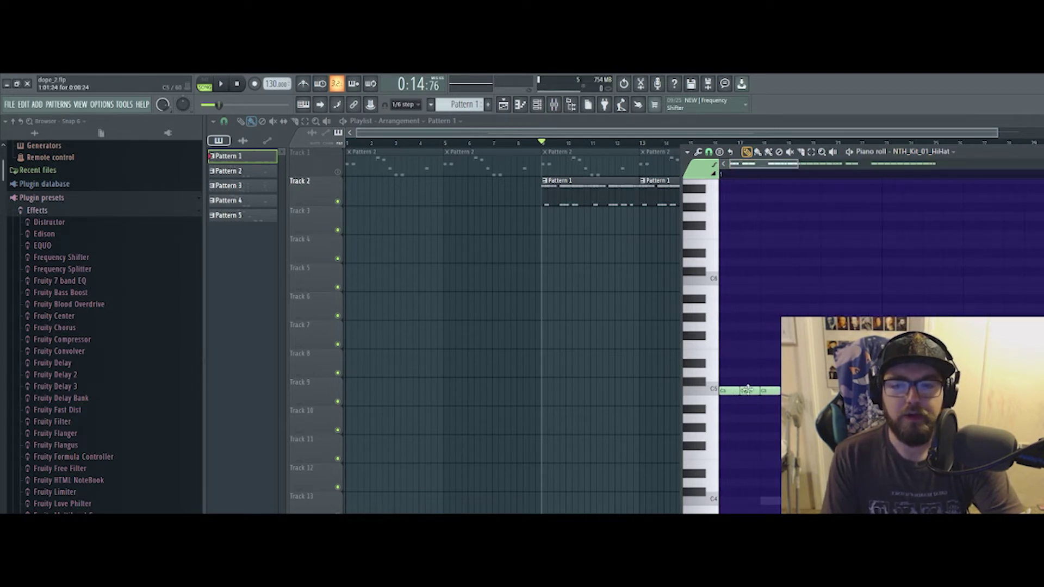
Examine the panning of the bar 1 hi-hat notes in their note properties, and play back the pattern.
{"action": "double_click", "coordinate": [748, 389]}
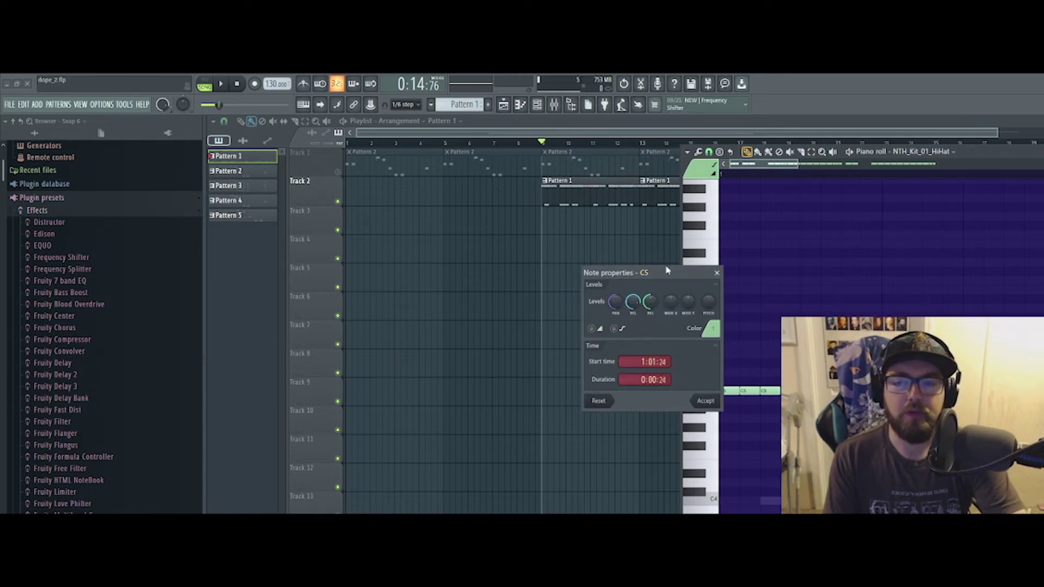
{"action": "left_click_drag", "start_coordinate": [666, 271], "coordinate": [562, 148]}
{"action": "left_click", "coordinate": [613, 149]}
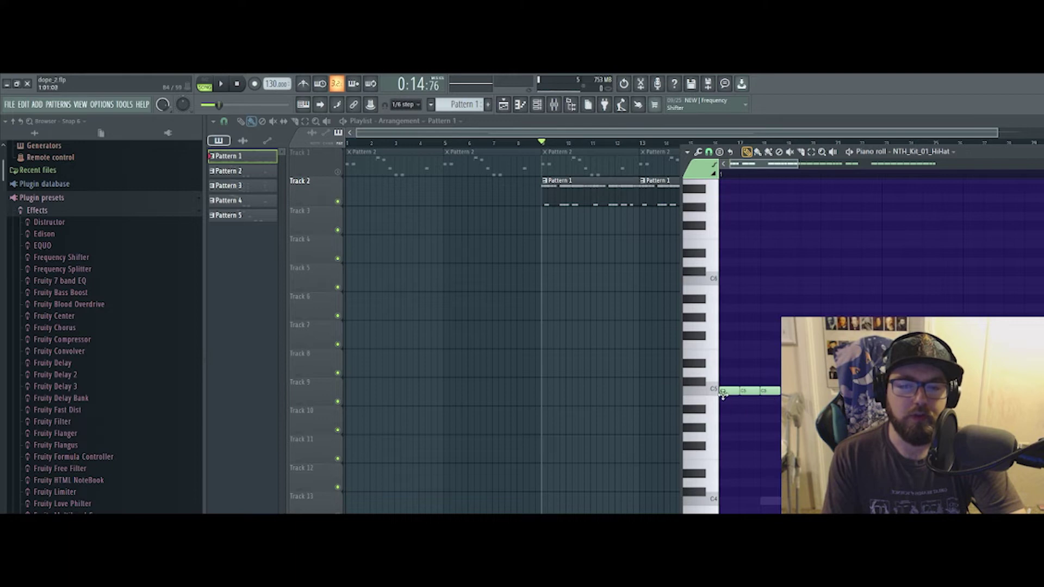
{"action": "double_click", "coordinate": [753, 390]}
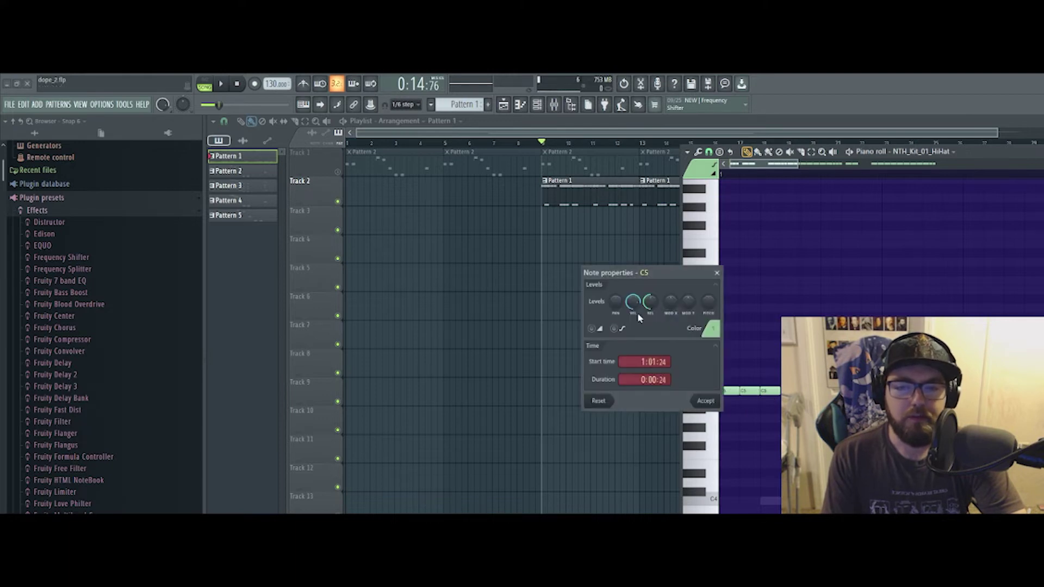
{"action": "left_click", "coordinate": [705, 401]}
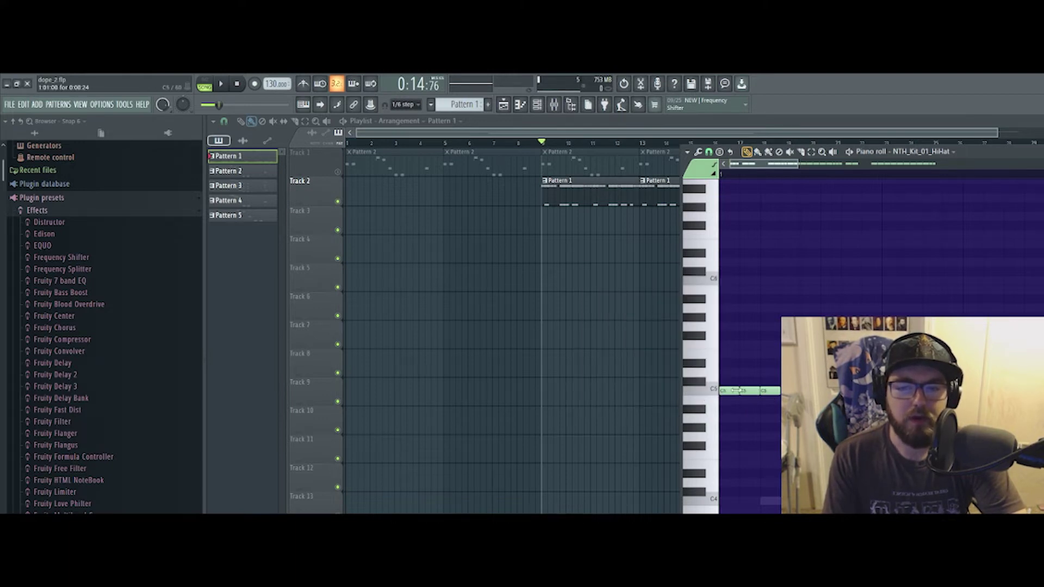
{"action": "double_click", "coordinate": [769, 391]}
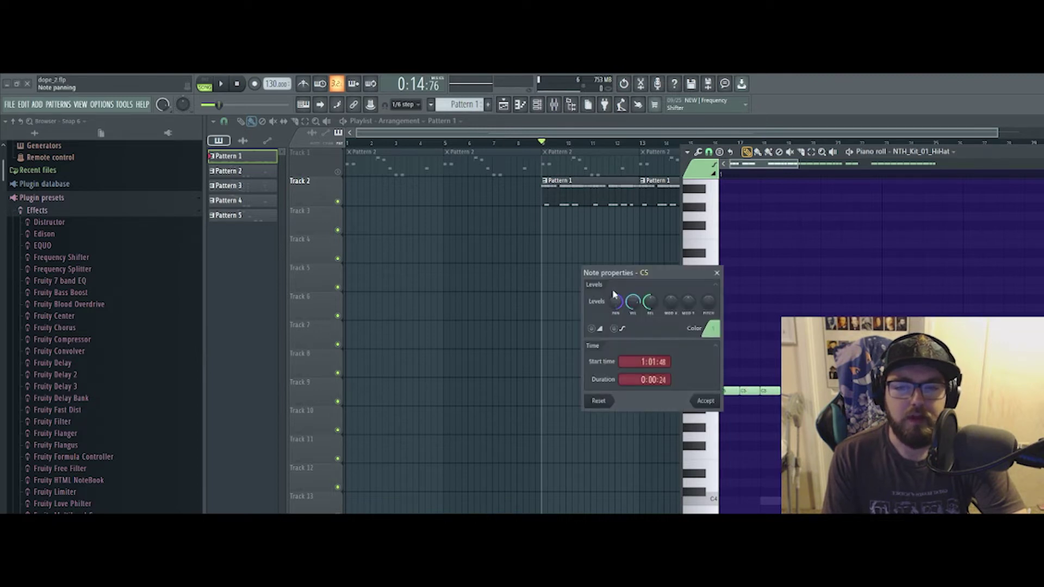
{"action": "left_click", "coordinate": [715, 404]}
{"action": "key", "text": "space"}
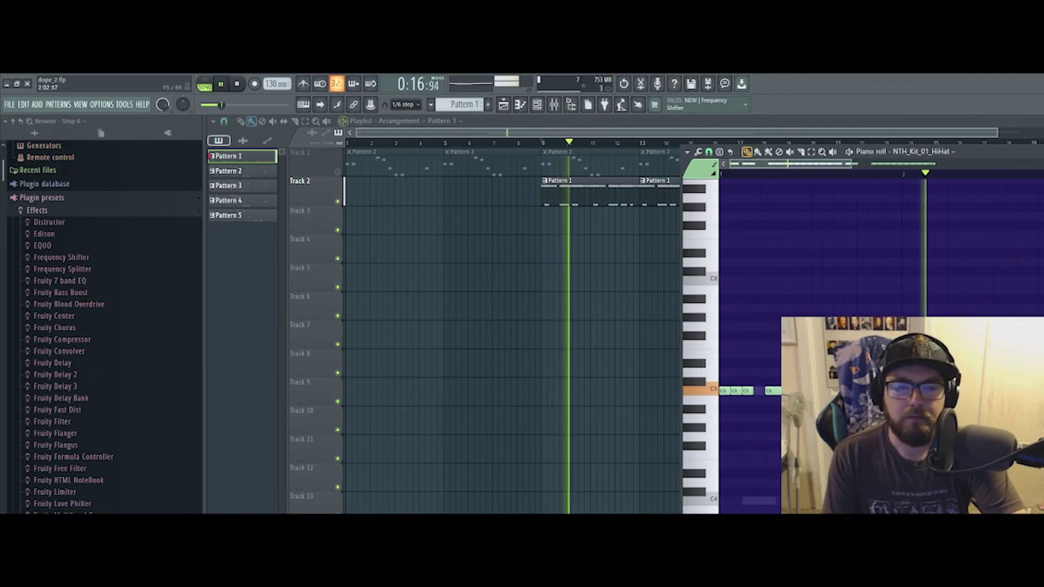
{"action": "key", "text": "space"}
Examine the note properties of the hi-hat notes at 2:01:00 and 2:01:24 for their panning.
{"action": "double_click", "coordinate": [739, 391]}
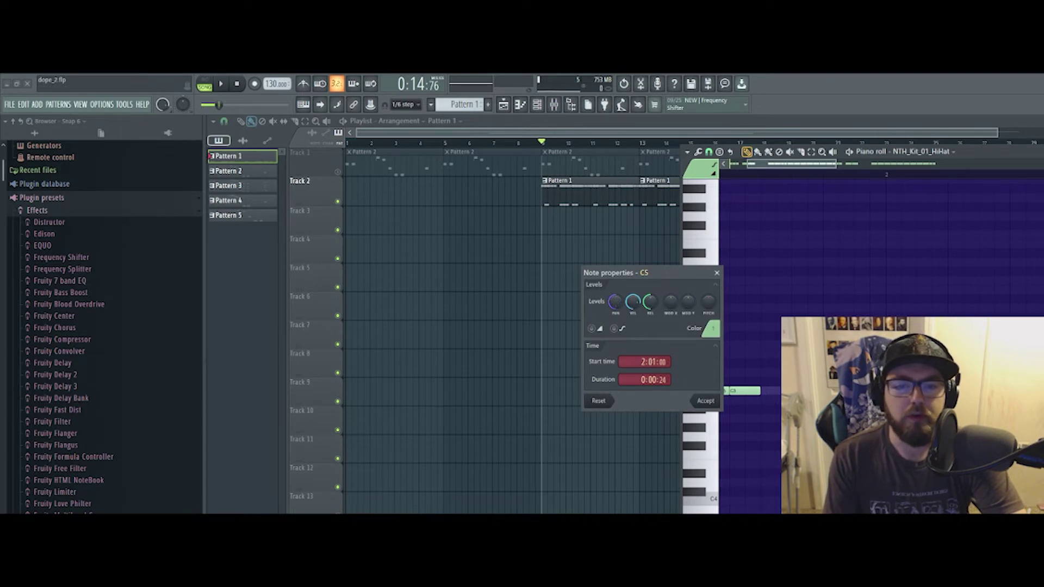
{"action": "left_click", "coordinate": [706, 401]}
{"action": "double_click", "coordinate": [745, 391]}
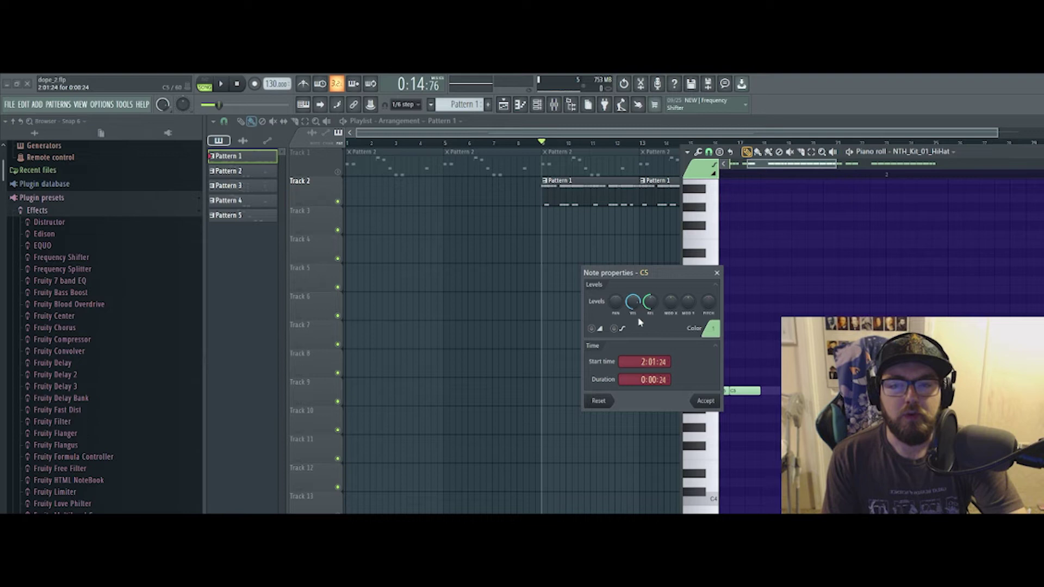
{"action": "left_click", "coordinate": [701, 402]}
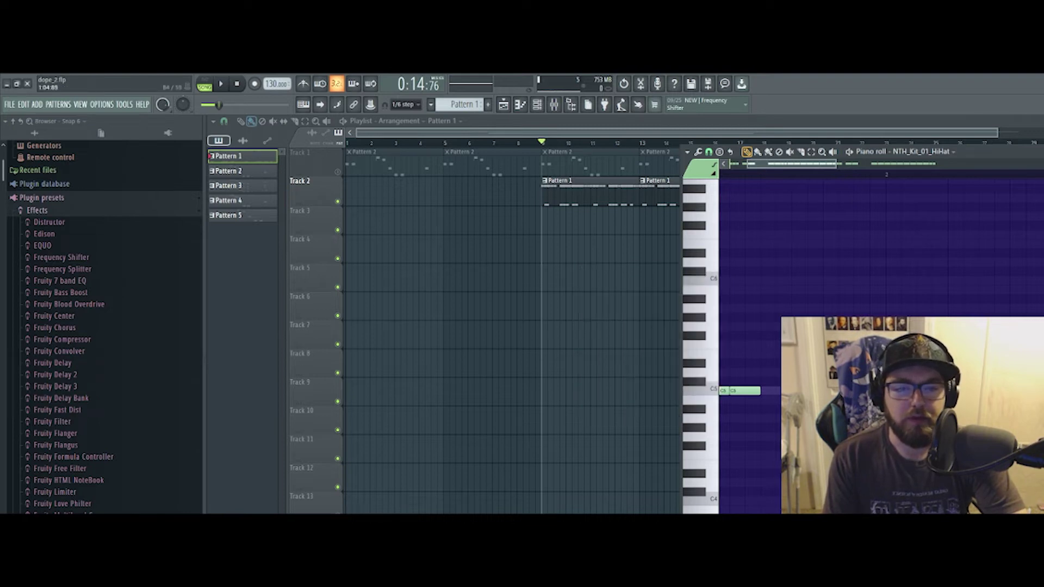
Examine the panning of the hi-hat notes at 3:01:00 and 4:04:48, and play back Pattern 1 from bar 9.
{"action": "scroll", "coordinate": [750, 348], "scroll_direction": "down", "scroll_amount": 2}
{"action": "left_click", "coordinate": [771, 363]}
{"action": "scroll", "coordinate": [750, 348], "scroll_direction": "down", "scroll_amount": 1}
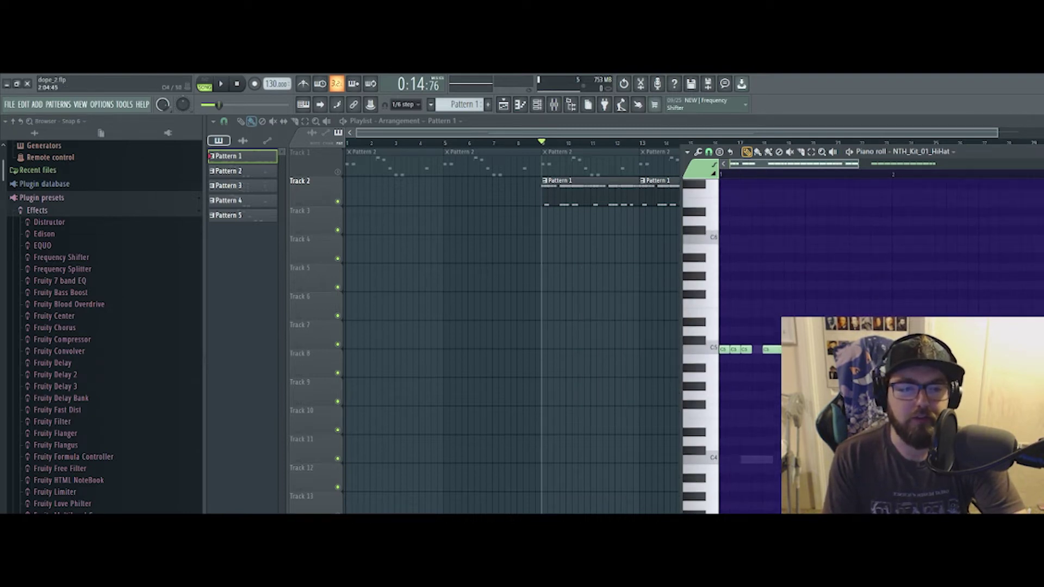
{"action": "left_click_drag", "start_coordinate": [783, 164], "coordinate": [859, 167]}
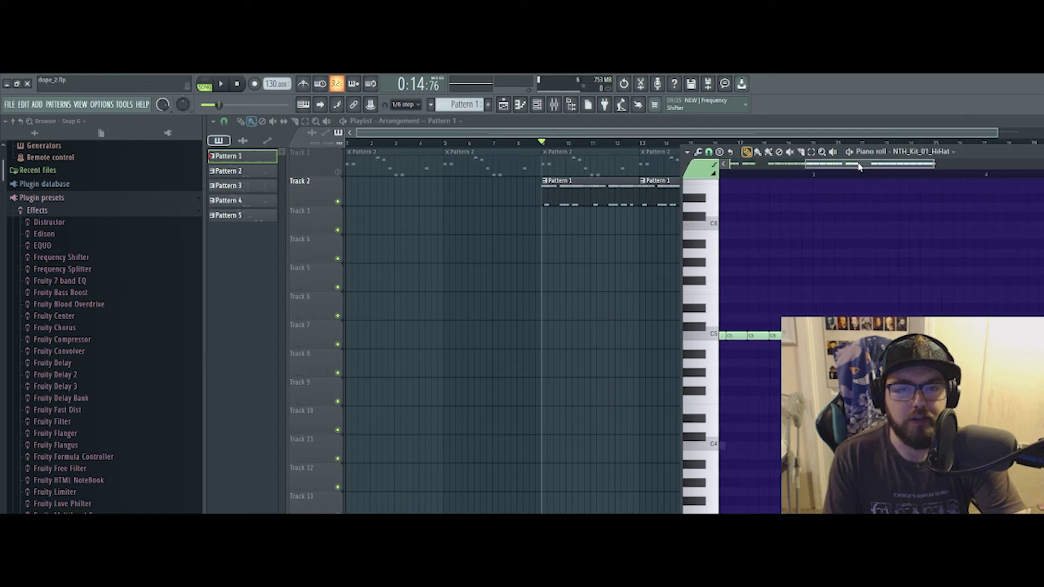
{"action": "double_click", "coordinate": [813, 335]}
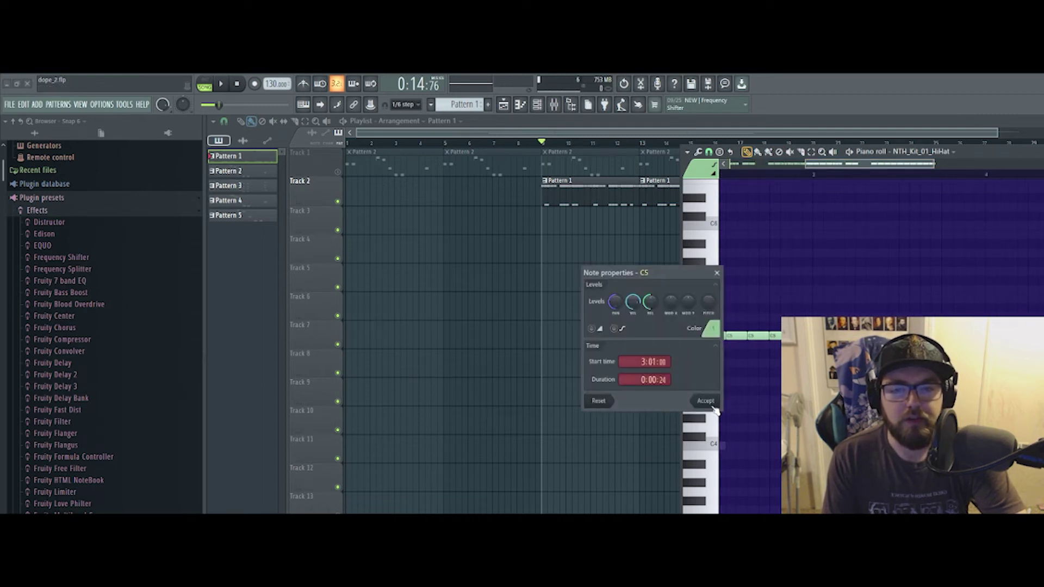
{"action": "left_click_drag", "start_coordinate": [845, 165], "coordinate": [899, 172]}
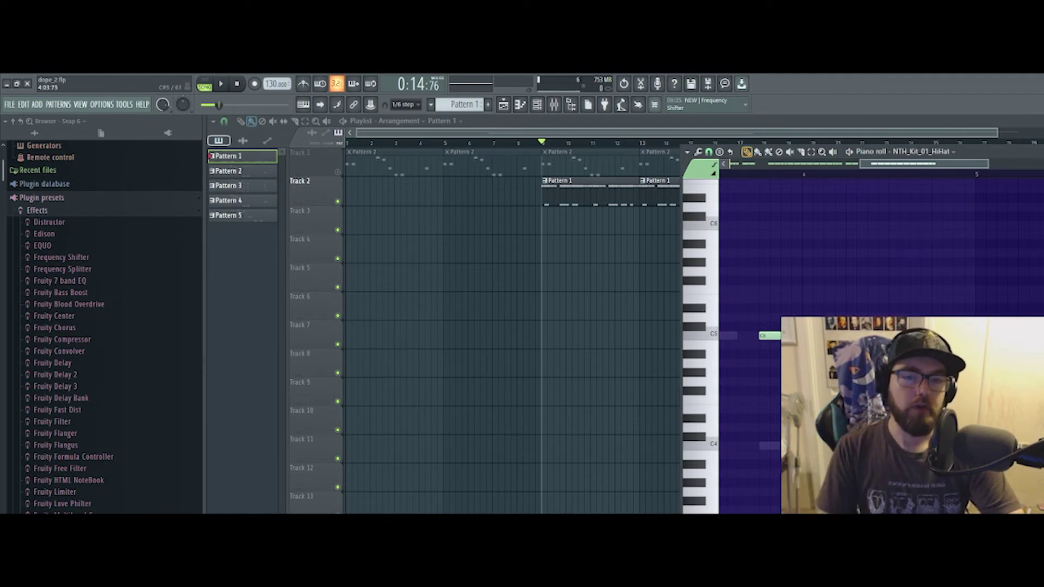
{"action": "double_click", "coordinate": [766, 335]}
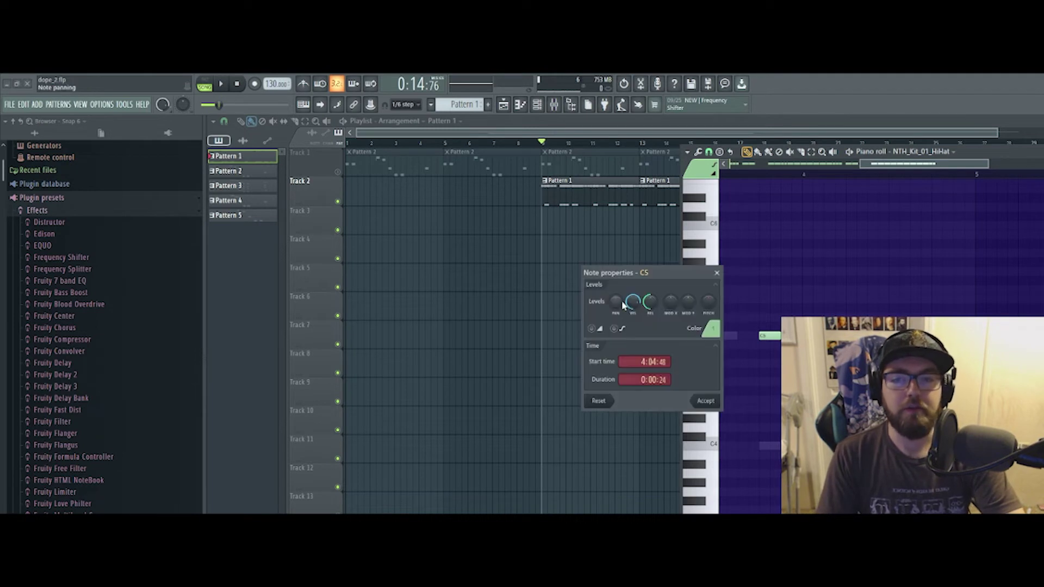
{"action": "key", "text": "Escape"}
{"action": "key", "text": "space"}
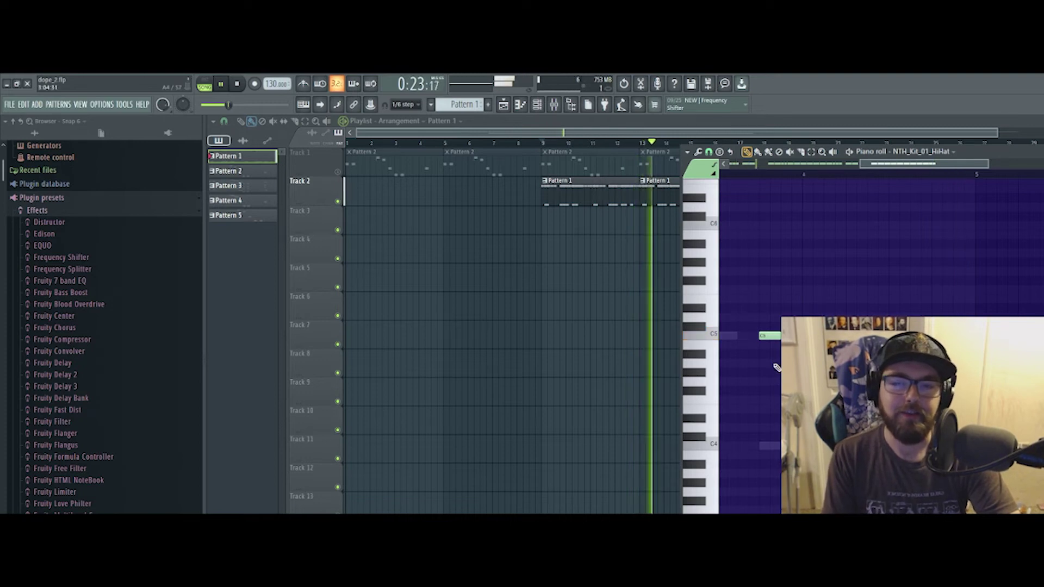
{"action": "key", "text": "space"}
Solo Track 1 in the playlist and play back the Pattern 2 melody on its own from bar 9.
{"action": "key", "text": "F5"}
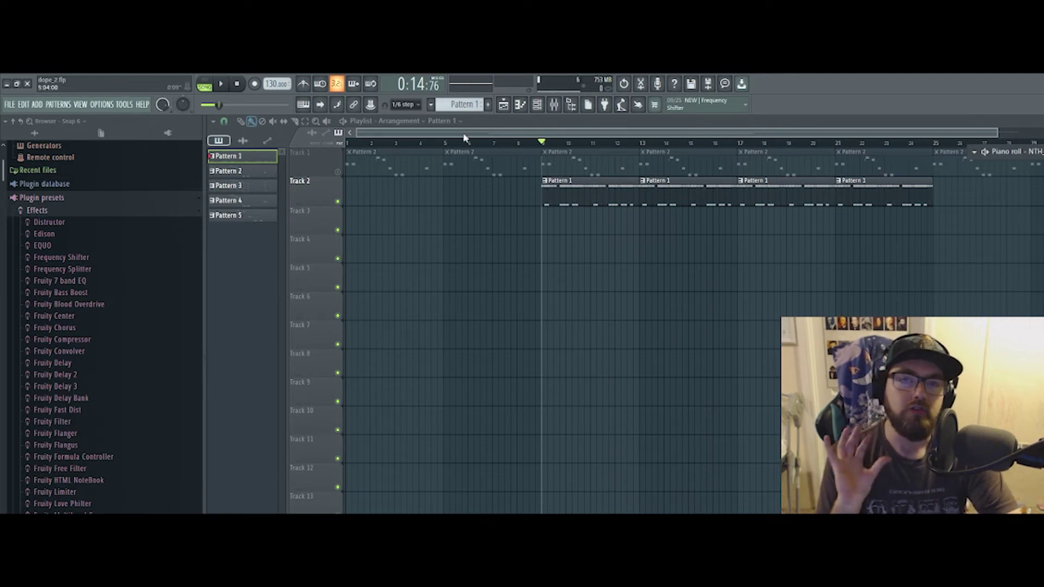
{"action": "right_click", "coordinate": [332, 170]}
{"action": "left_click", "coordinate": [324, 169]}
{"action": "right_click", "coordinate": [337, 172]}
{"action": "key", "text": "space"}
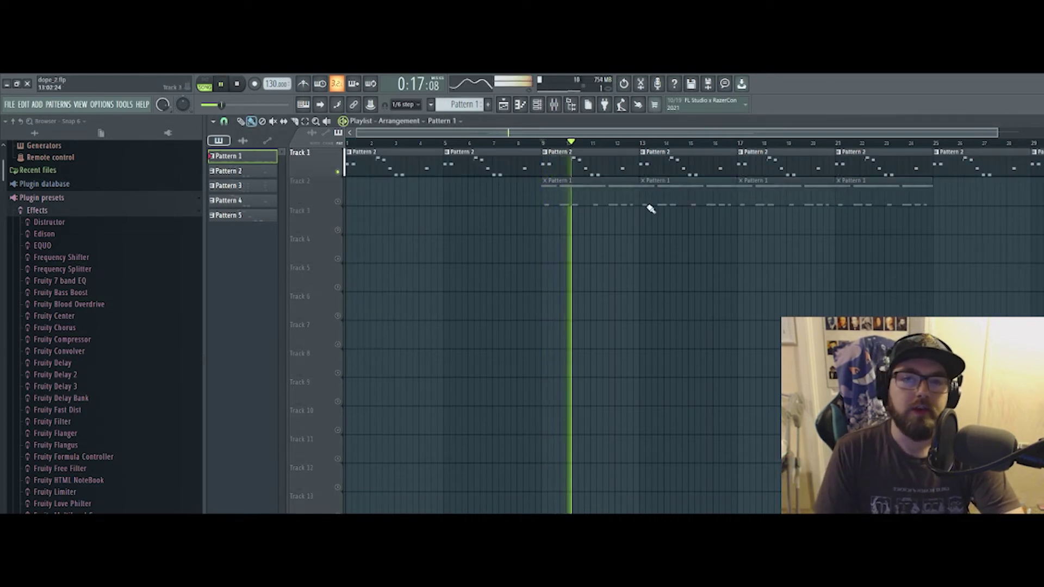
{"action": "key", "text": "space"}
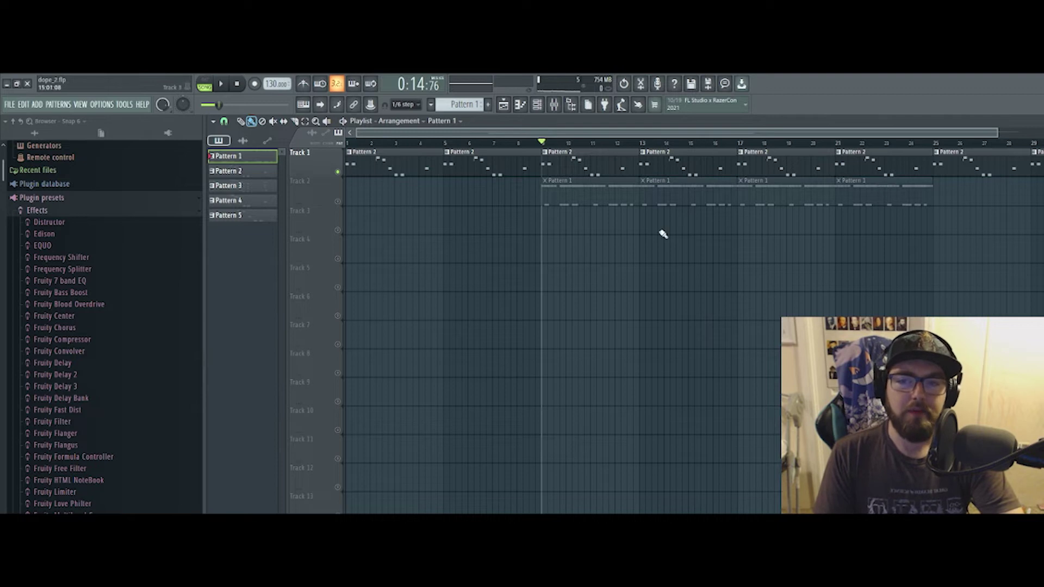
Solo Track 2 in the playlist and play back Pattern 1 from bar 9.
{"action": "right_click", "coordinate": [338, 201]}
{"action": "left_click", "coordinate": [341, 202]}
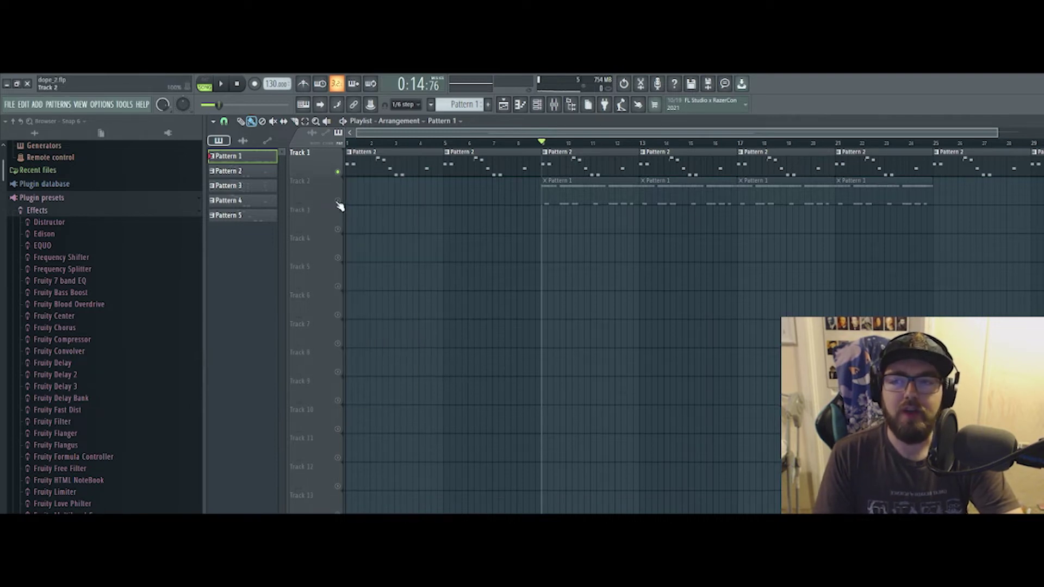
{"action": "key", "text": "space"}
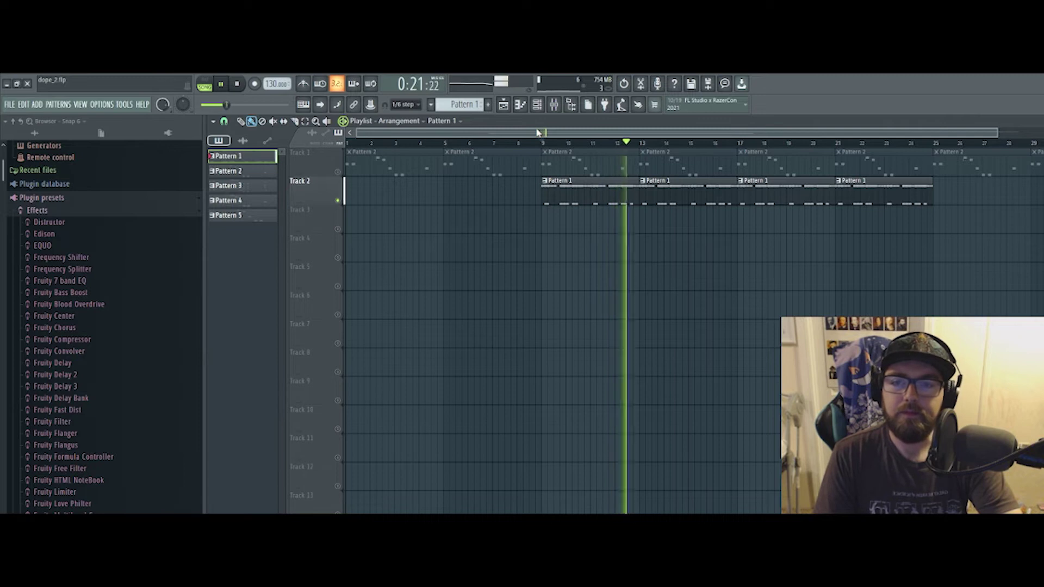
{"action": "key", "text": "space"}
Solo Insert 3 in the mixer and play back its hi-hat on its own.
{"action": "key", "text": "F9"}
{"action": "key", "text": "space"}
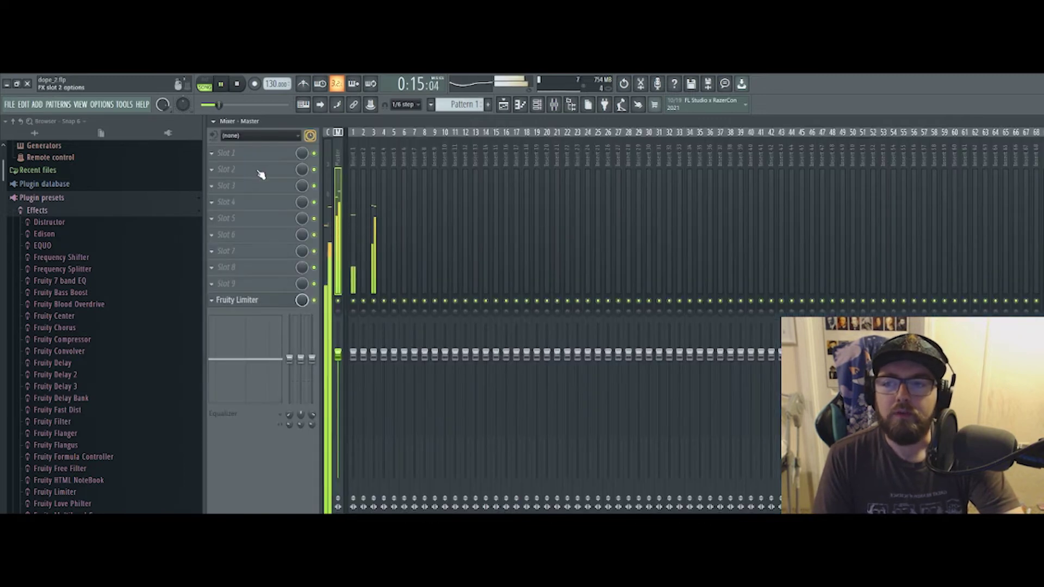
{"action": "key", "text": "space"}
{"action": "left_click", "coordinate": [373, 166]}
{"action": "right_click", "coordinate": [373, 301]}
{"action": "key", "text": "space"}
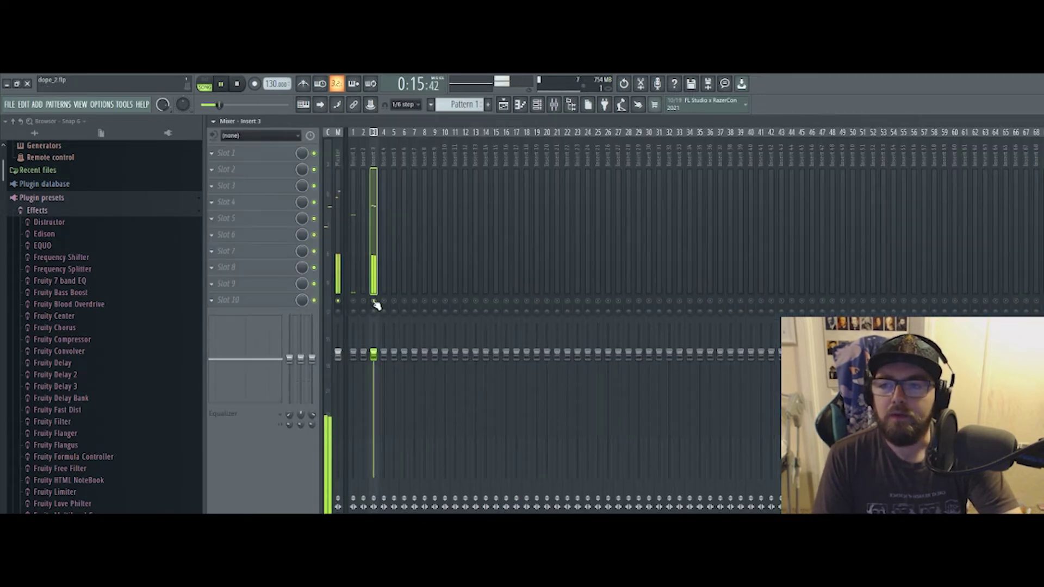
{"action": "key", "text": "space"}
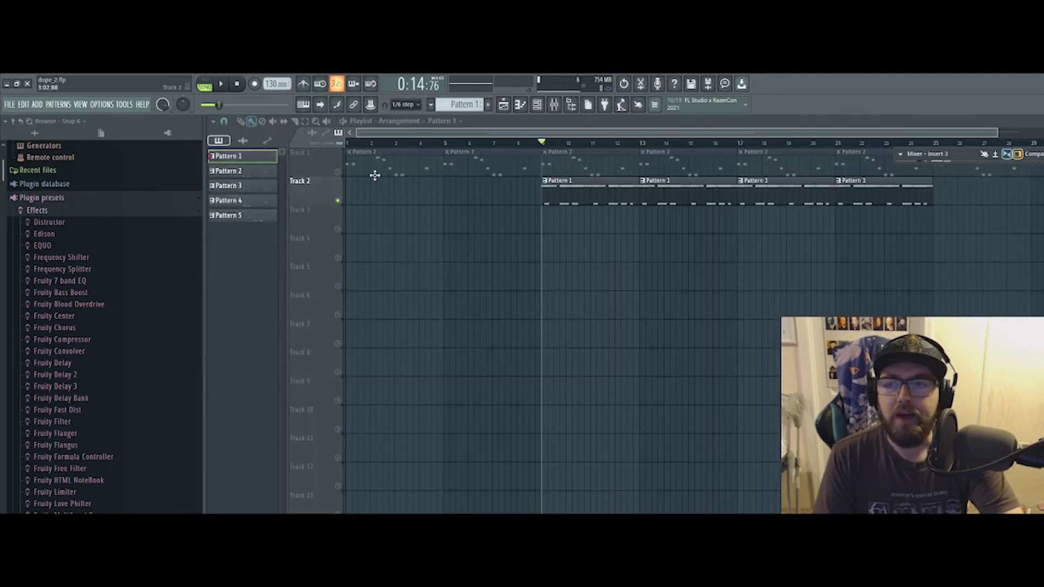
Load Fruity Parametric EQ 2 into slot 1 of mixer Insert 3.
{"action": "left_click", "coordinate": [536, 106]}
{"action": "left_click", "coordinate": [255, 158]}
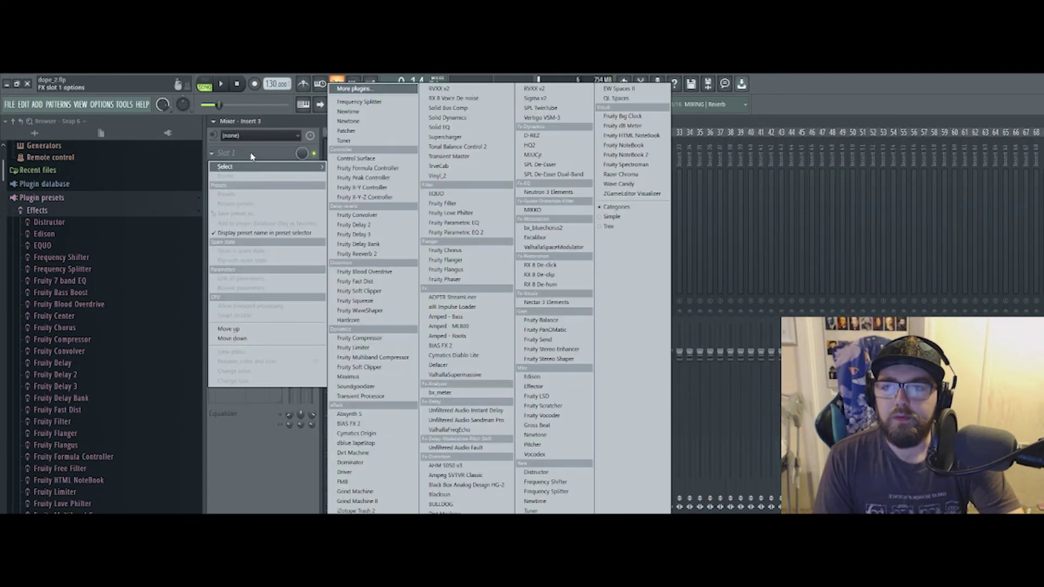
{"action": "left_click", "coordinate": [482, 235]}
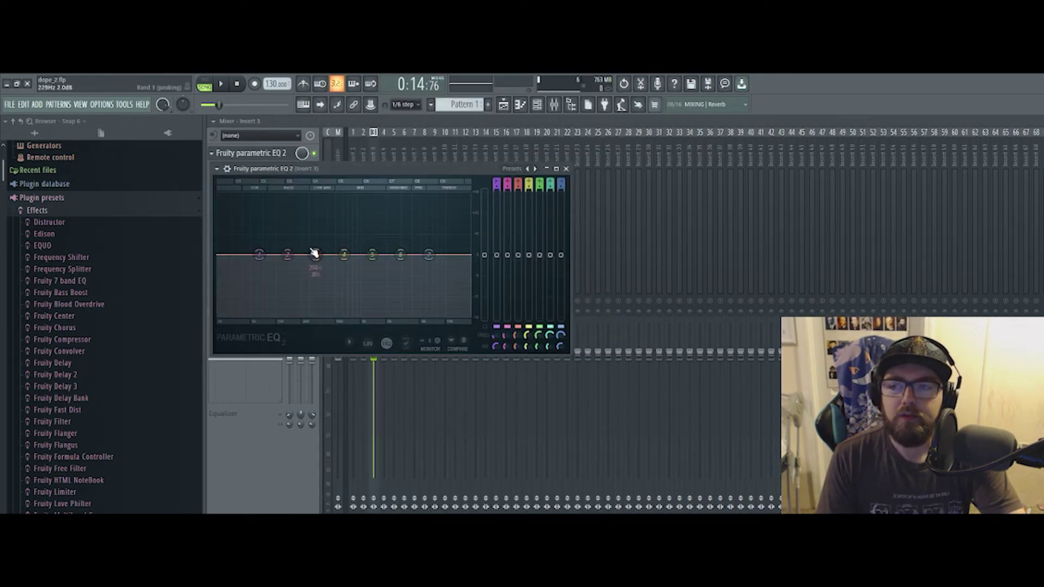
Set band 7 of the Parametric EQ 2 to the low pass type and start playback.
{"action": "right_click", "coordinate": [260, 255]}
{"action": "mouse_move", "coordinate": [282, 287]}
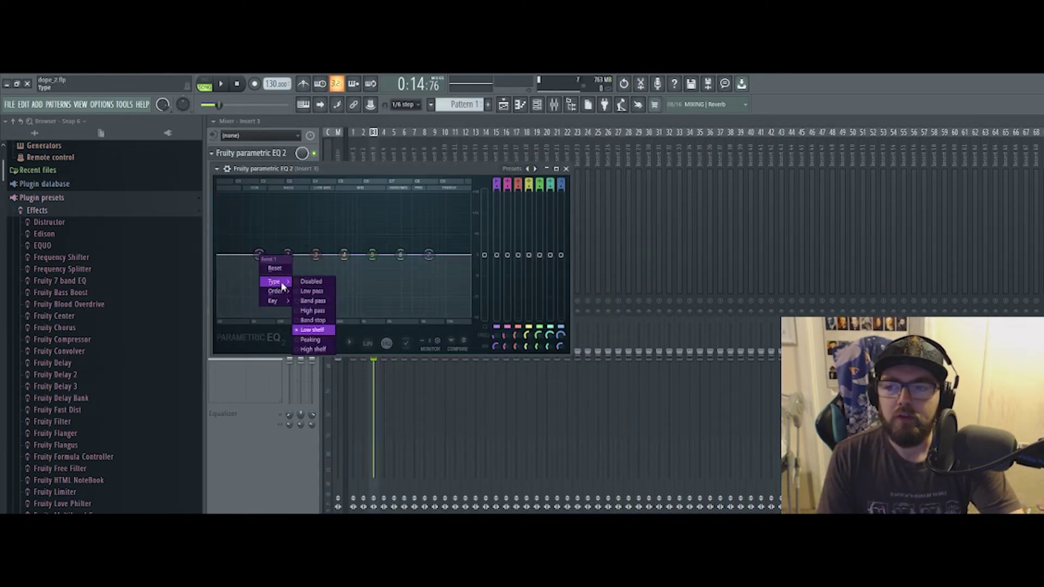
{"action": "right_click", "coordinate": [433, 256]}
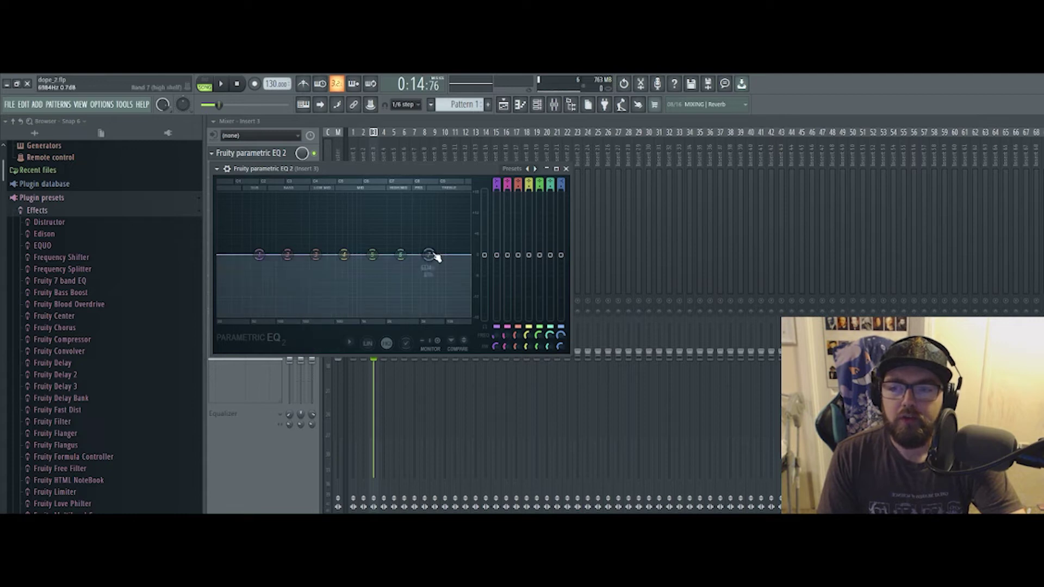
{"action": "right_click", "coordinate": [432, 256]}
{"action": "mouse_move", "coordinate": [446, 281]}
{"action": "left_click", "coordinate": [483, 301]}
{"action": "key", "text": "space"}
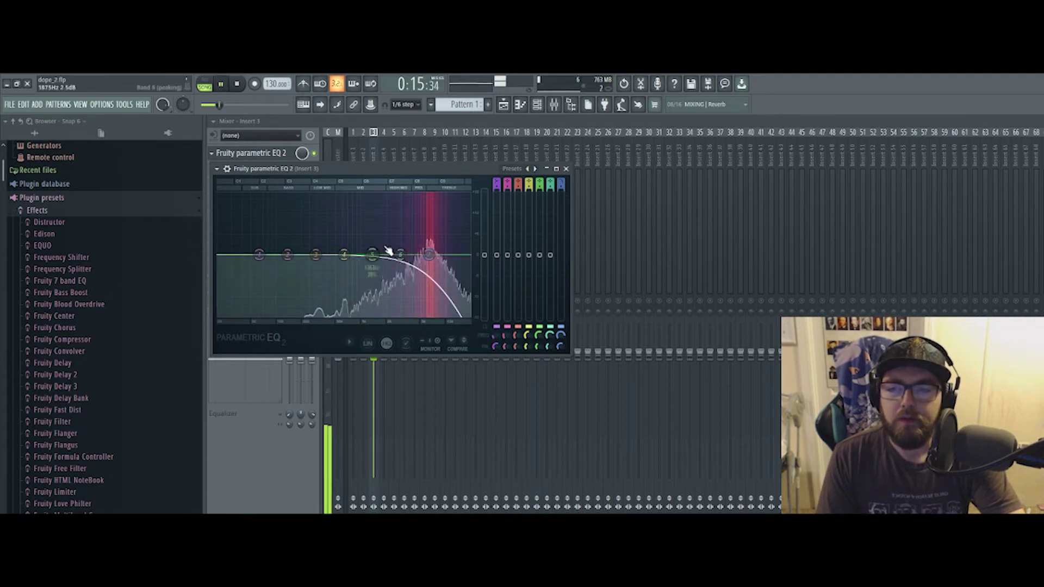
Boost peaking bands 5 and 6, with band 6 near 8.5 kHz, set the low pass to 4514 Hz, and slightly lower the EQ's main level.
{"action": "left_click_drag", "start_coordinate": [405, 260], "coordinate": [439, 252]}
{"action": "key", "text": "space"}
{"action": "key", "text": "space"}
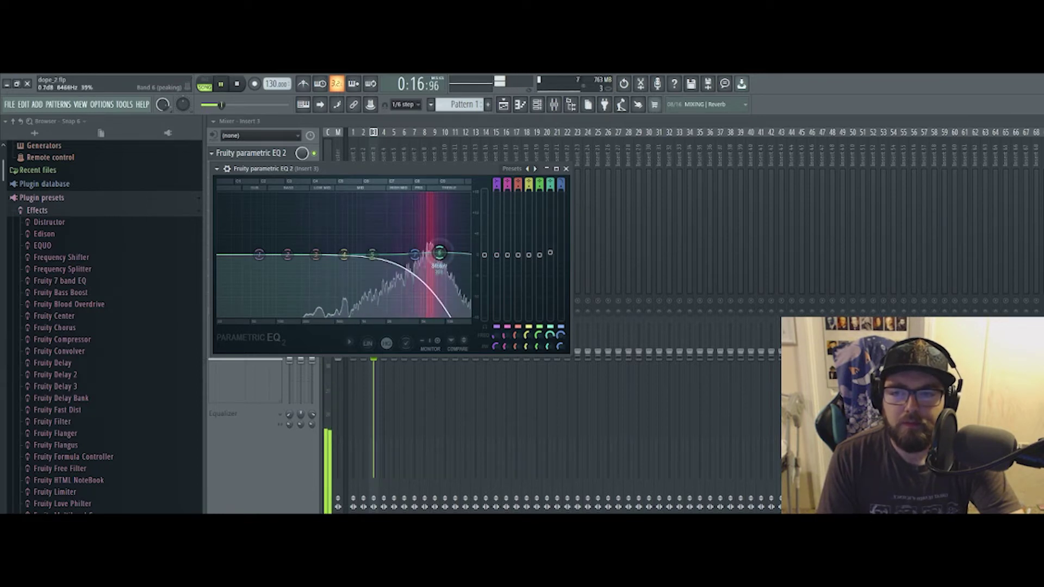
{"action": "left_click_drag", "start_coordinate": [365, 257], "coordinate": [394, 244]}
{"action": "left_click_drag", "start_coordinate": [484, 255], "coordinate": [484, 260]}
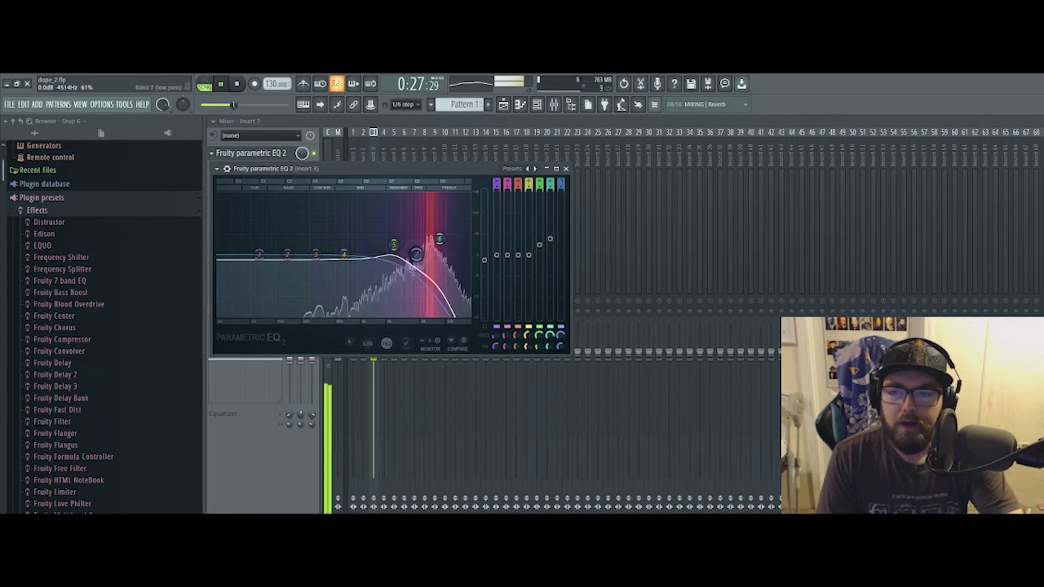
{"action": "key", "text": "space"}
{"action": "left_click", "coordinate": [565, 168]}
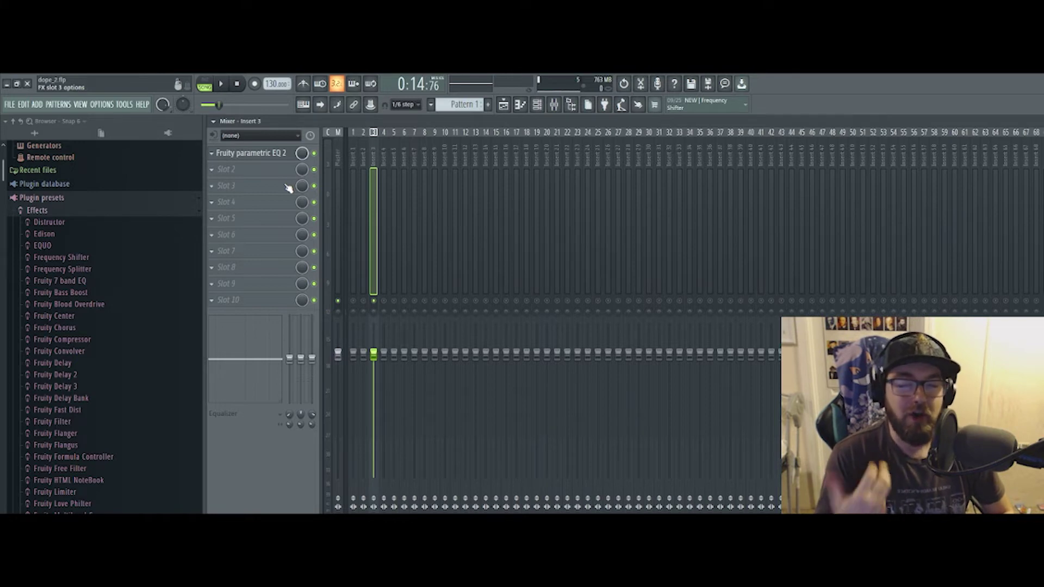
Play back the soloed hi-hat with the EQ curve open to check the sound, and close the EQ.
{"action": "key", "text": "space"}
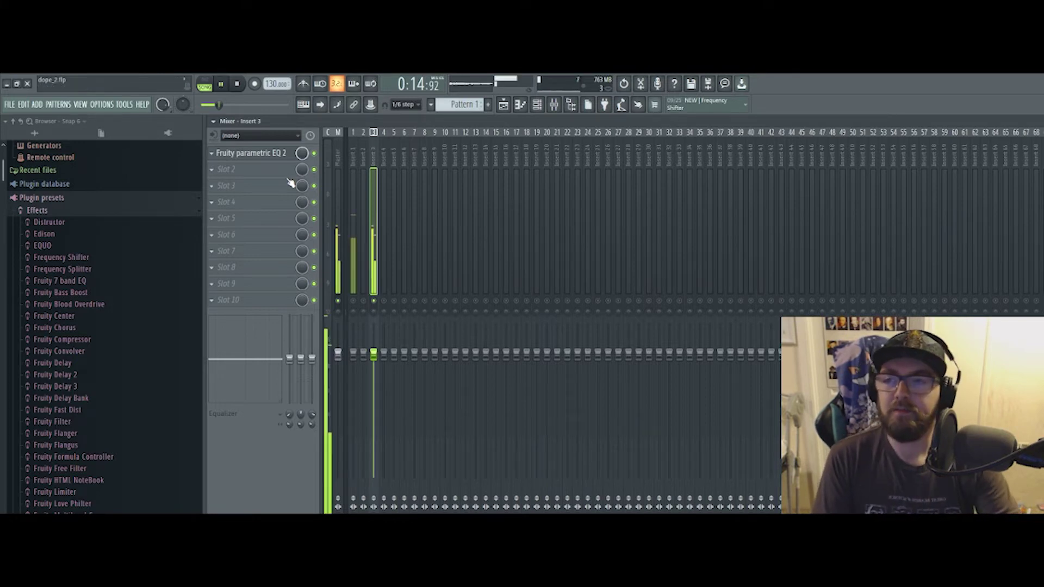
{"action": "left_click", "coordinate": [277, 154]}
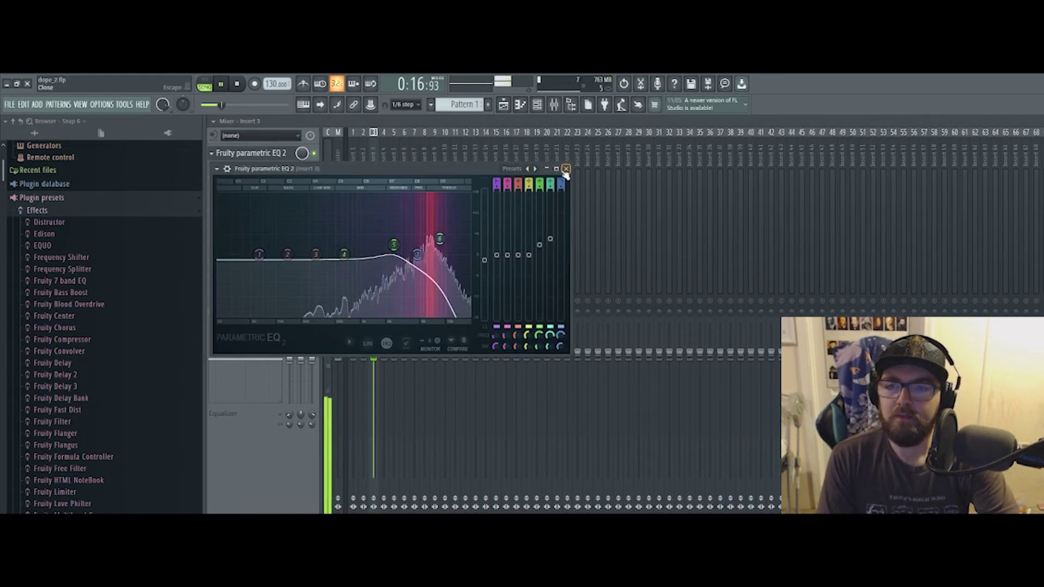
{"action": "key", "text": "space"}
{"action": "left_click", "coordinate": [565, 168]}
Load Fruity Reeverb 2 into slot 2 of mixer Insert 3.
{"action": "left_click", "coordinate": [263, 170]}
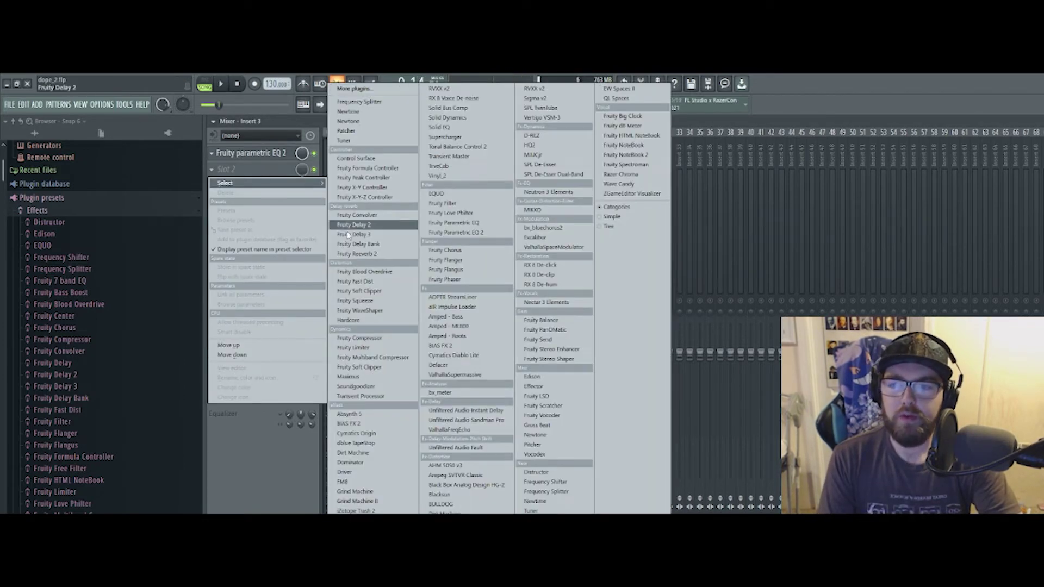
{"action": "left_click", "coordinate": [358, 254]}
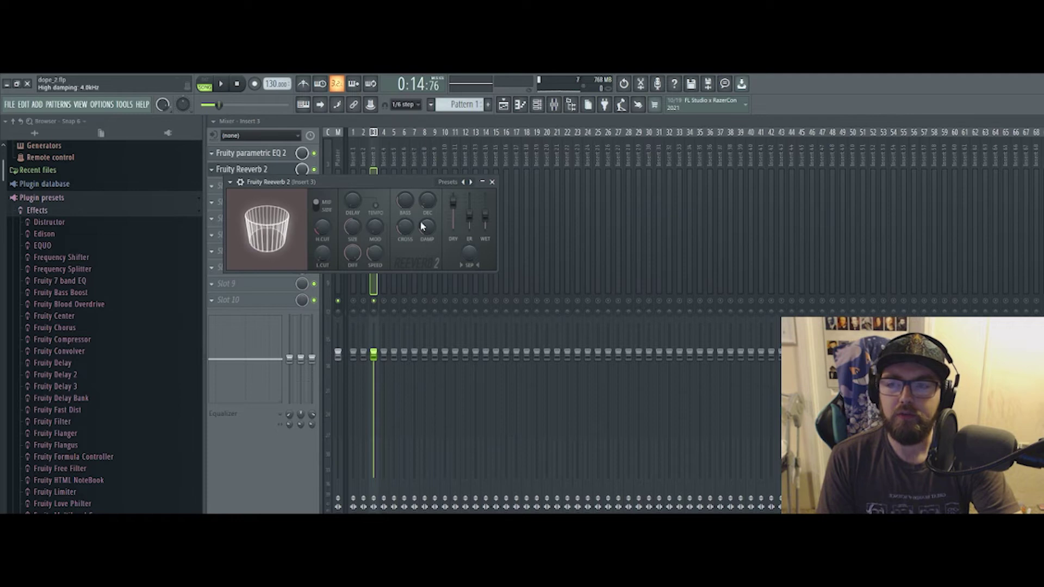
Load the Large Hall preset in Fruity Reeverb 2, play it back, and set the effect's mix level to 17%.
{"action": "left_click", "coordinate": [458, 187]}
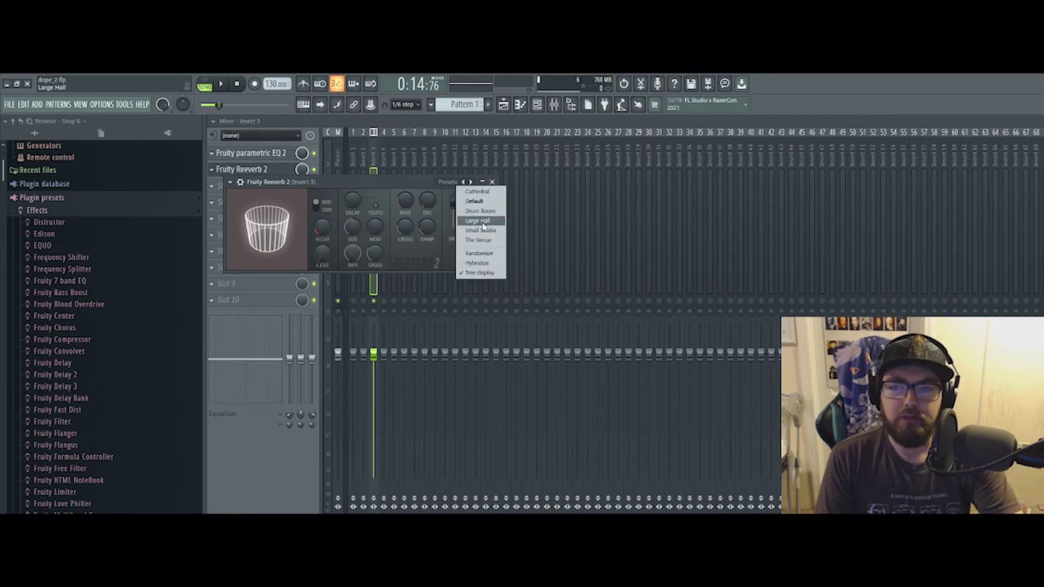
{"action": "left_click", "coordinate": [478, 221]}
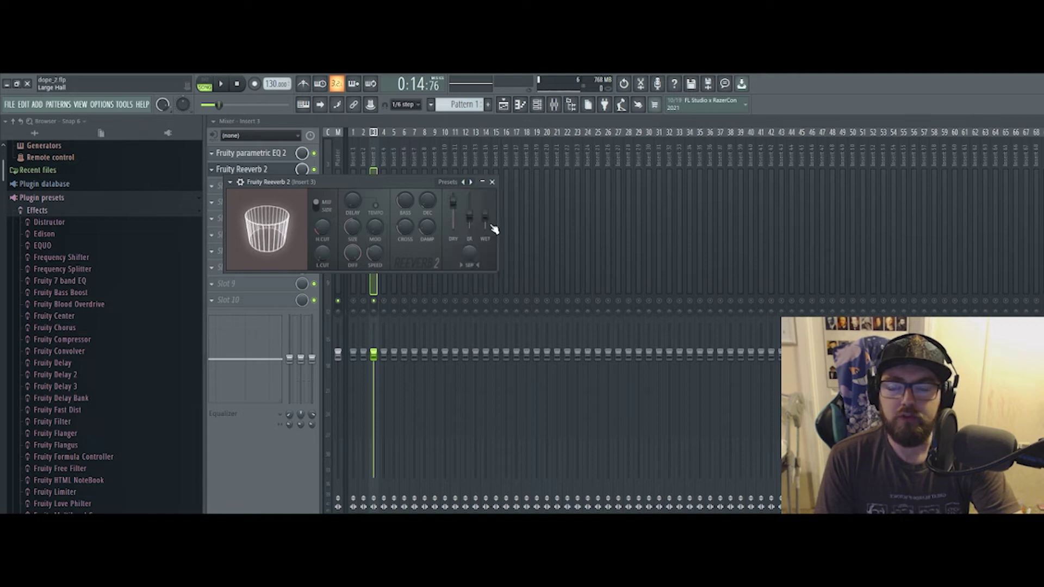
{"action": "left_click_drag", "start_coordinate": [366, 183], "coordinate": [543, 188]}
{"action": "key", "text": "space"}
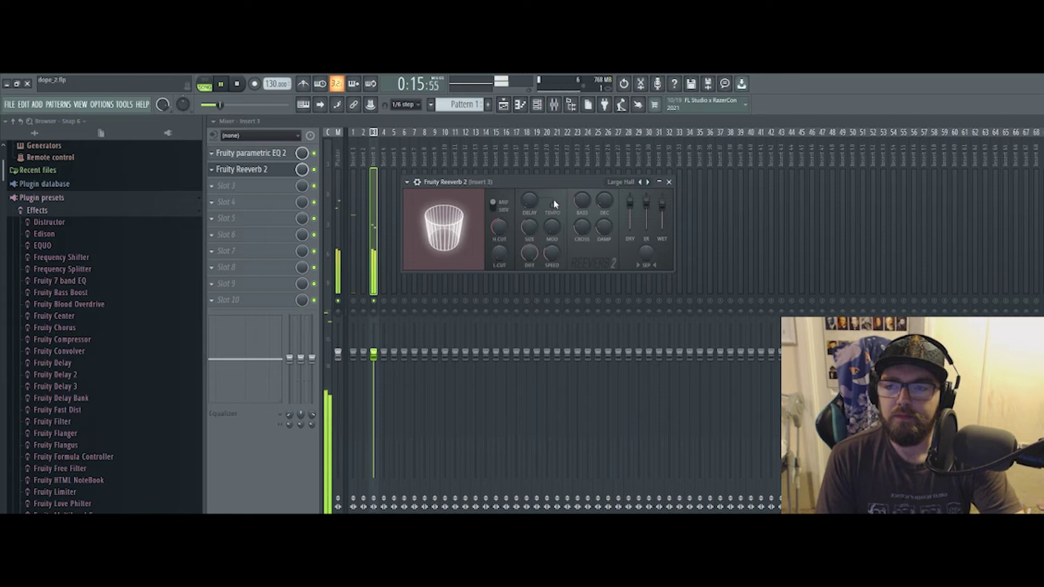
{"action": "key", "text": "space"}
{"action": "left_click", "coordinate": [291, 169]}
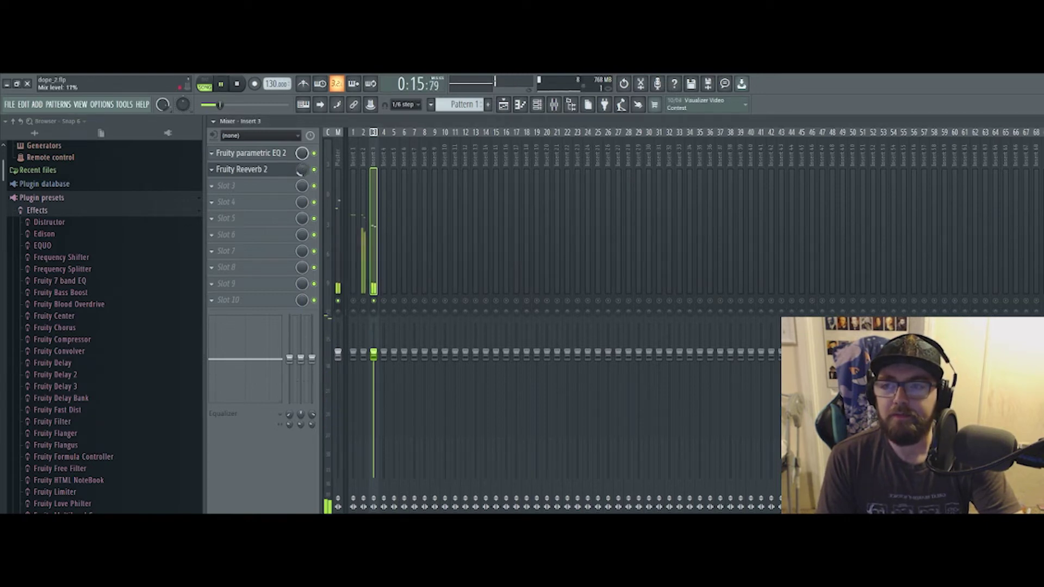
{"action": "key", "text": "space"}
Load the Small Studio preset in Fruity Reeverb 2 and fine-tune its mix level on Insert 3 during playback.
{"action": "left_click", "coordinate": [270, 171]}
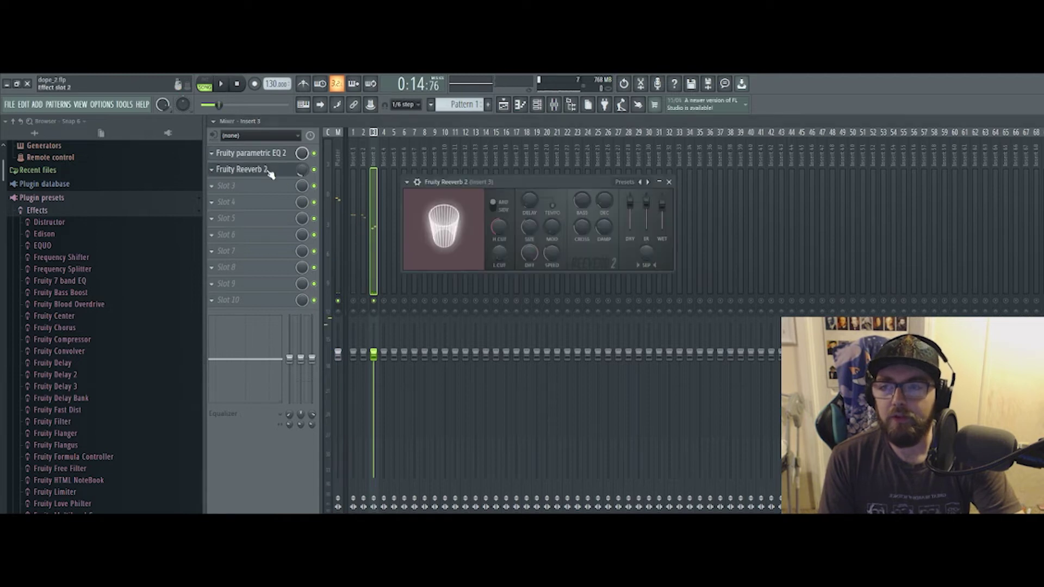
{"action": "left_click", "coordinate": [635, 185]}
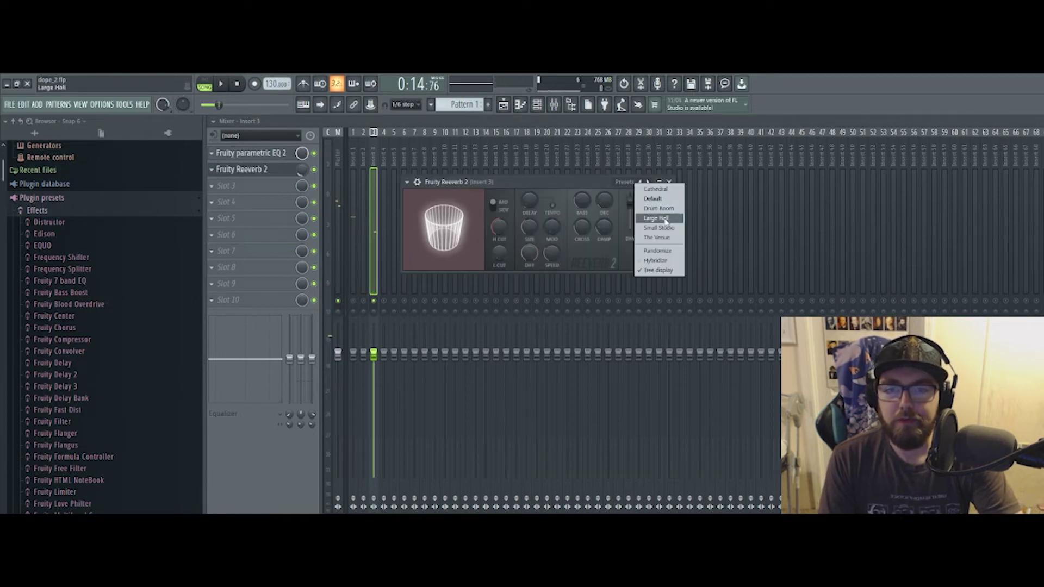
{"action": "left_click", "coordinate": [655, 229]}
{"action": "key", "text": "space"}
{"action": "left_click_drag", "start_coordinate": [303, 172], "coordinate": [300, 171]}
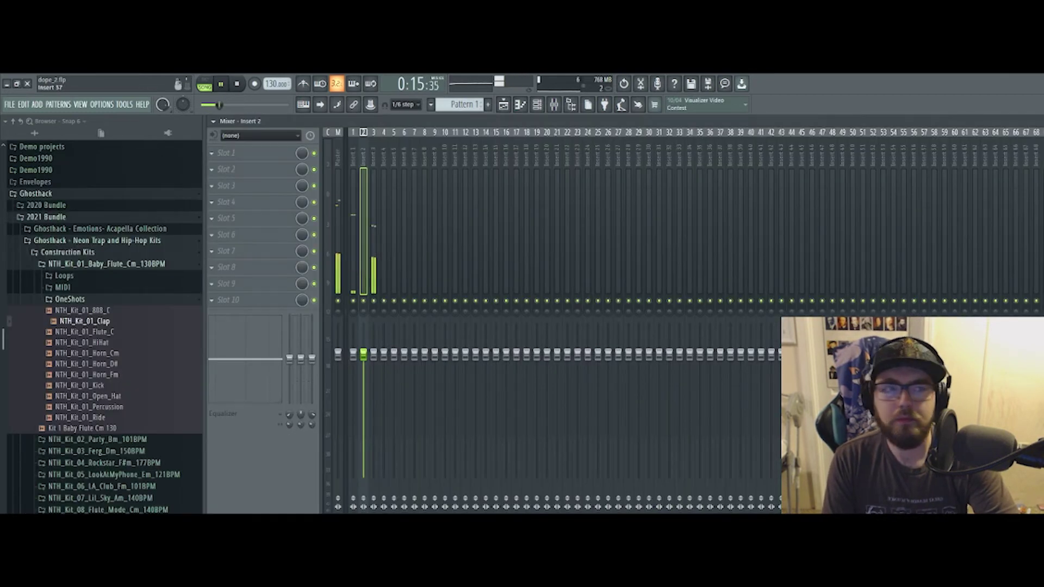
Close the NTH_Kit_01_Clap sampler window and listen to the pattern in the playlist.
{"action": "key", "text": "F9"}
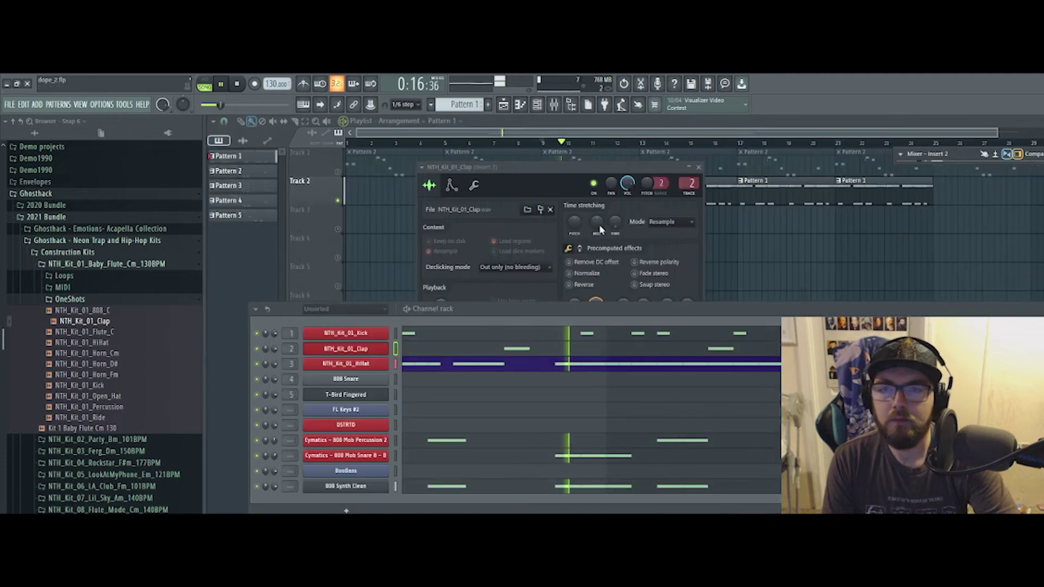
{"action": "left_click", "coordinate": [701, 169]}
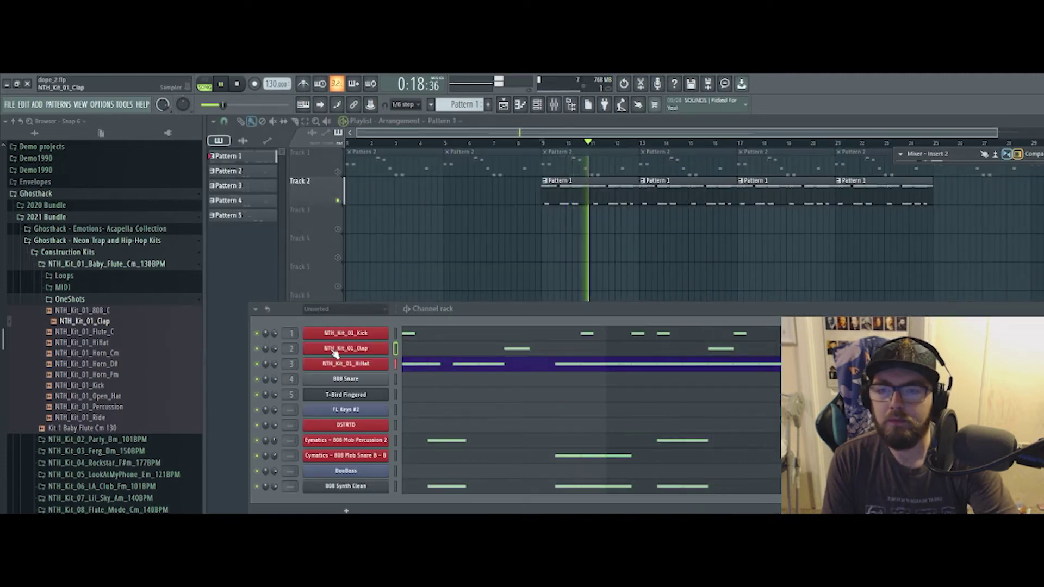
{"action": "key", "text": "space"}
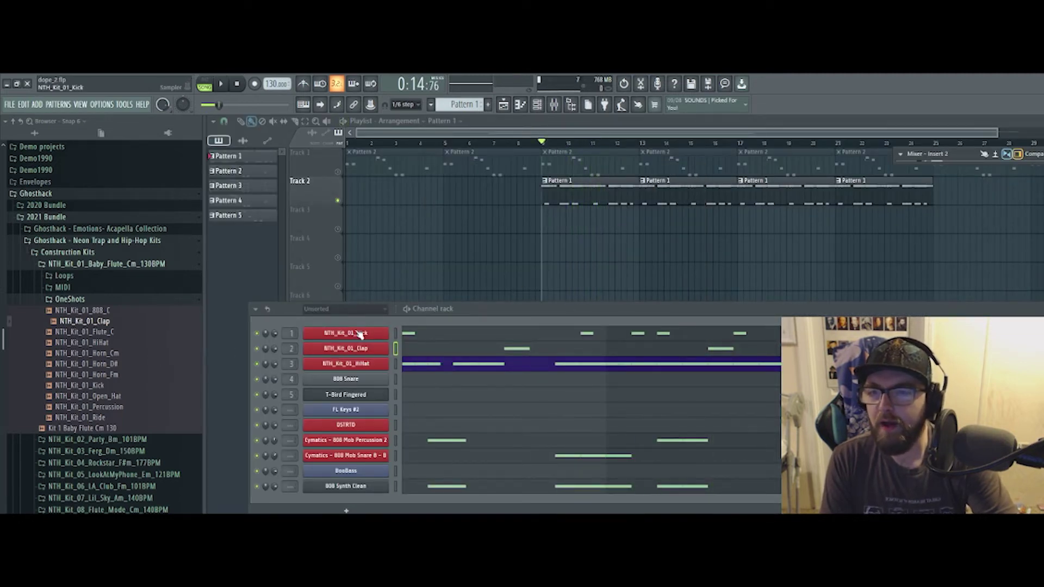
Add an FPC drum channel to the channel rack and load its acoustic Gretch preset.
{"action": "left_click", "coordinate": [346, 511]}
{"action": "left_click", "coordinate": [369, 284]}
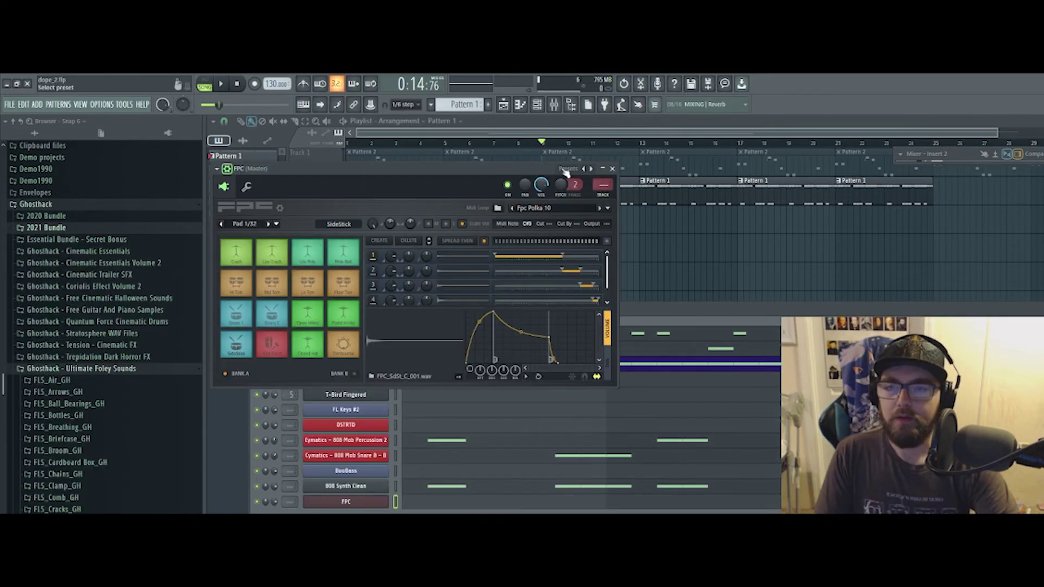
{"action": "left_click", "coordinate": [566, 169]}
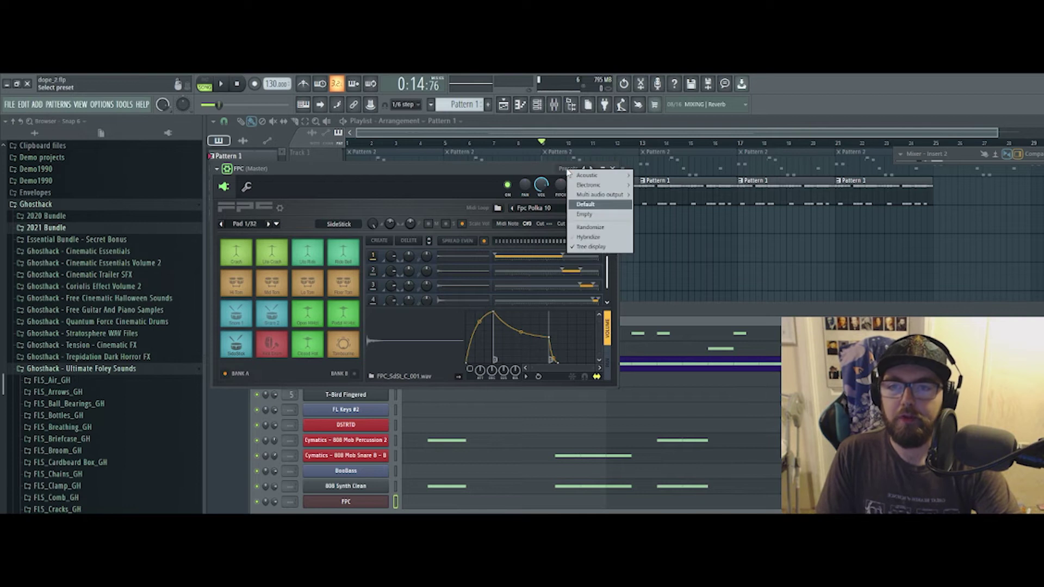
{"action": "mouse_move", "coordinate": [587, 186]}
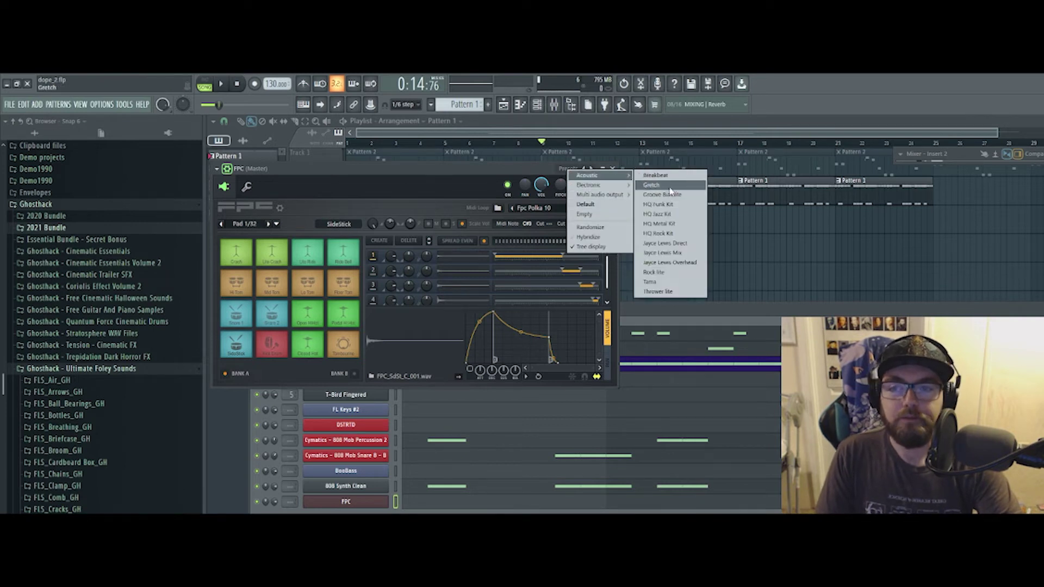
{"action": "left_click", "coordinate": [655, 214]}
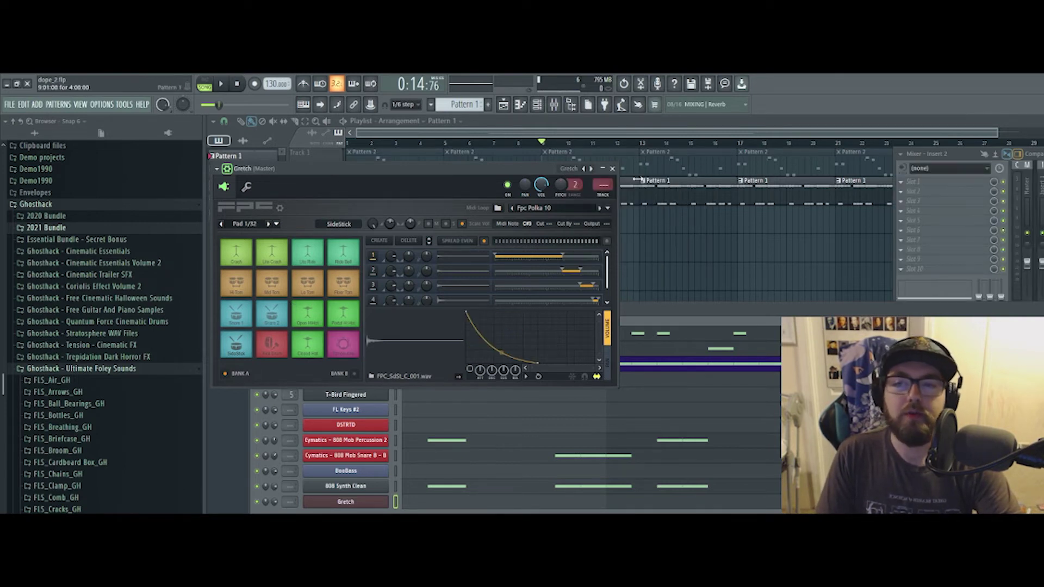
Audition the snare pads of the Gretch kit, close FPC, and play the arrangement with the Gretch channel.
{"action": "left_click", "coordinate": [274, 315]}
{"action": "left_click", "coordinate": [245, 321]}
{"action": "left_click", "coordinate": [245, 324]}
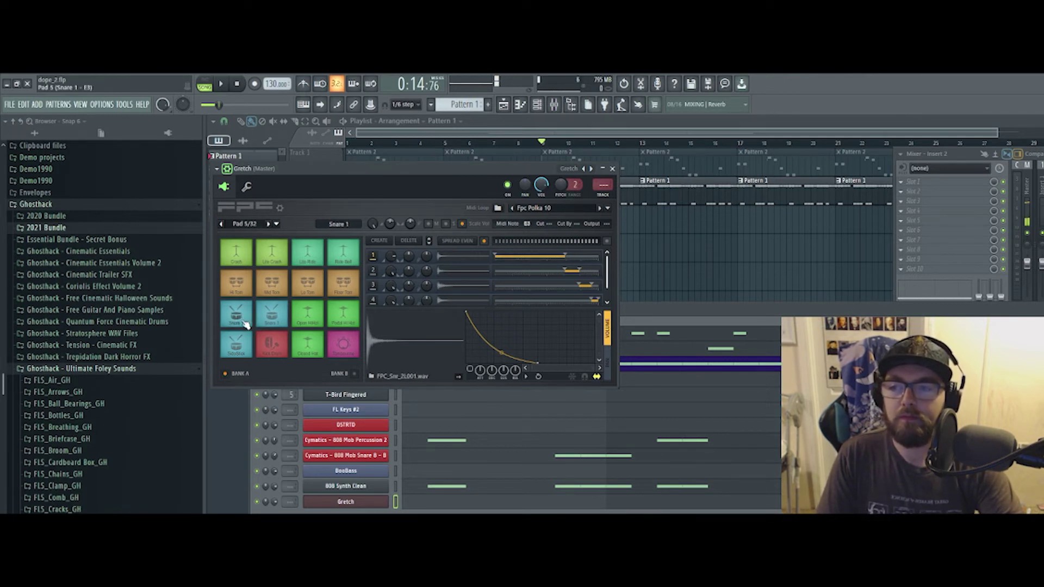
{"action": "key", "text": "Escape"}
{"action": "key", "text": "space"}
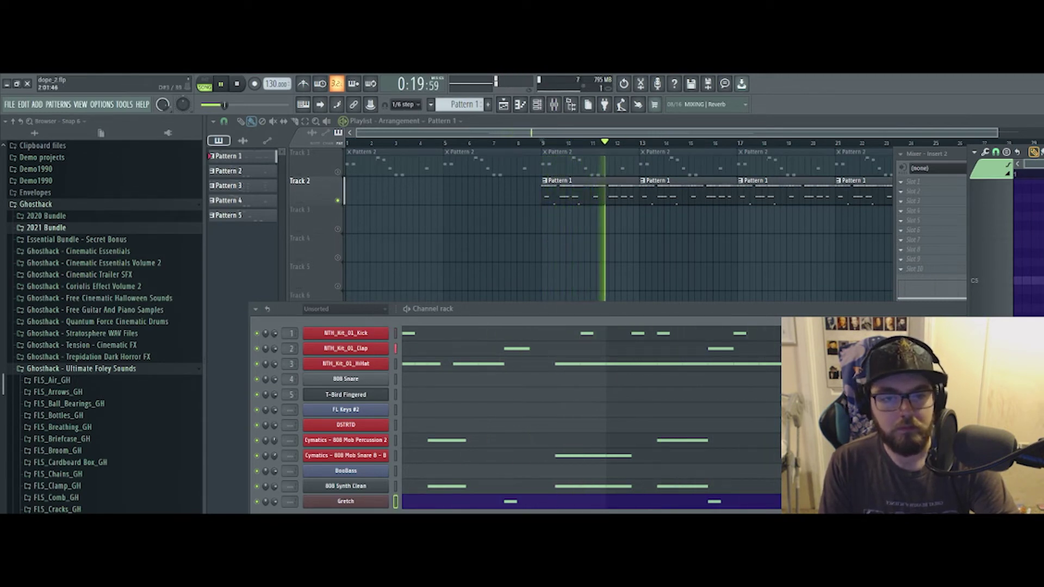
{"action": "key", "text": "space"}
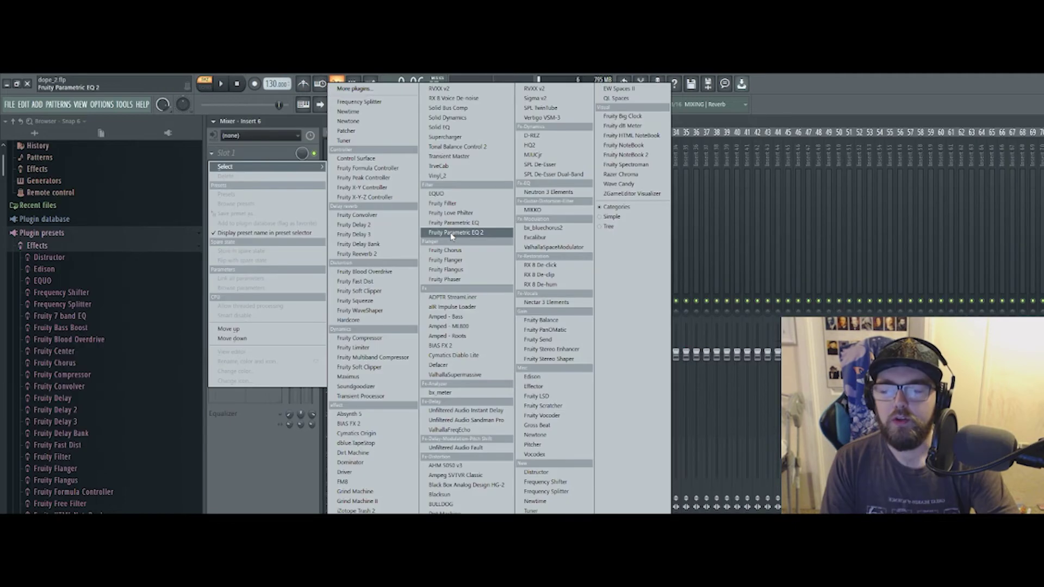
Load Fruity Parametric EQ 2 into slot 1 of Insert 6 and slightly boost low-mid peaking band 3 during playback.
{"action": "left_click", "coordinate": [450, 235]}
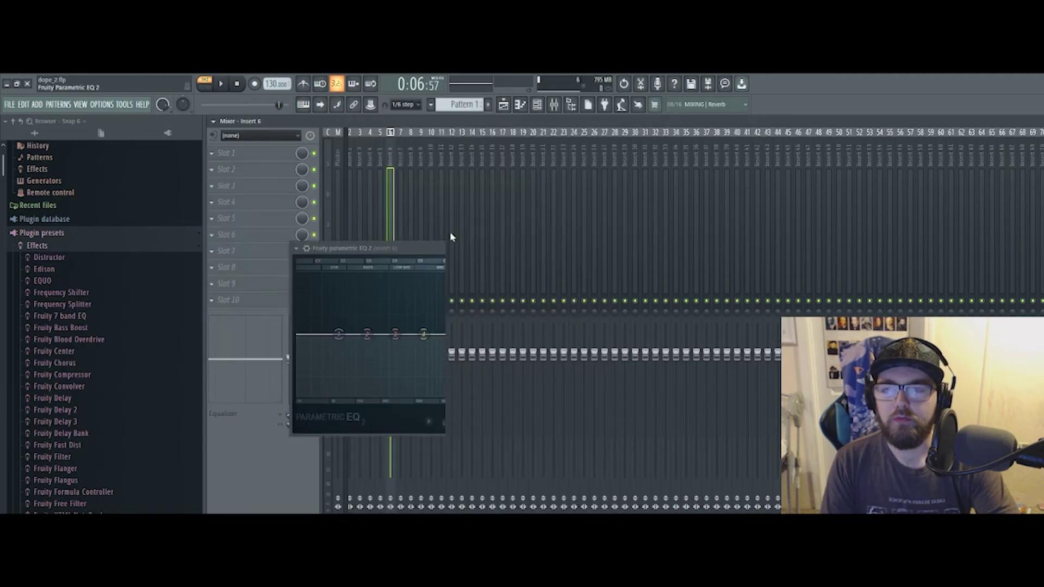
{"action": "left_click", "coordinate": [601, 253]}
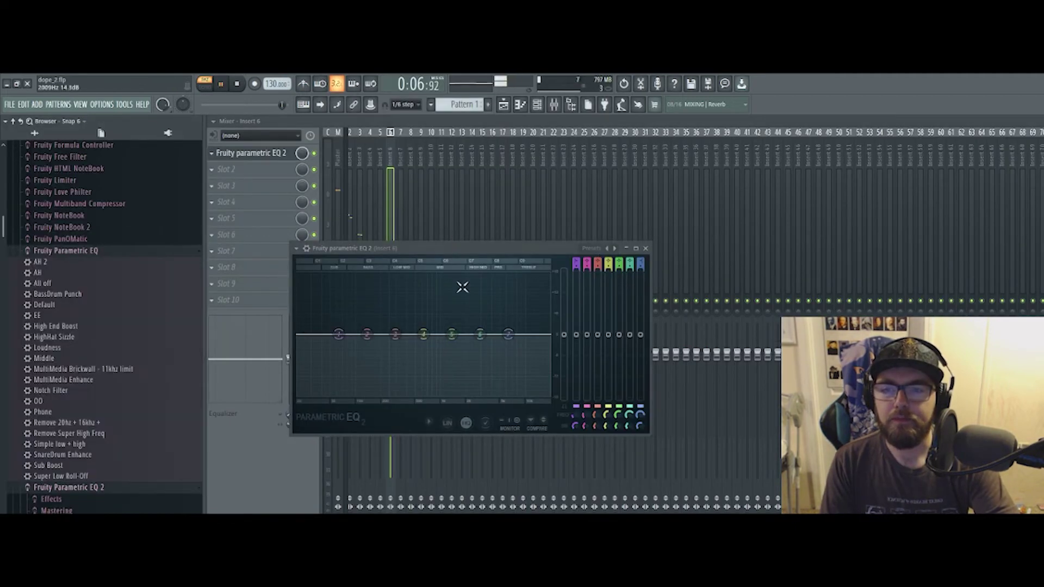
{"action": "key", "text": "space"}
{"action": "mouse_move", "coordinate": [396, 334]}
{"action": "left_mouse_down"}
{"action": "mouse_move", "coordinate": [381, 341]}
{"action": "mouse_move", "coordinate": [384, 318]}
{"action": "left_mouse_up"}
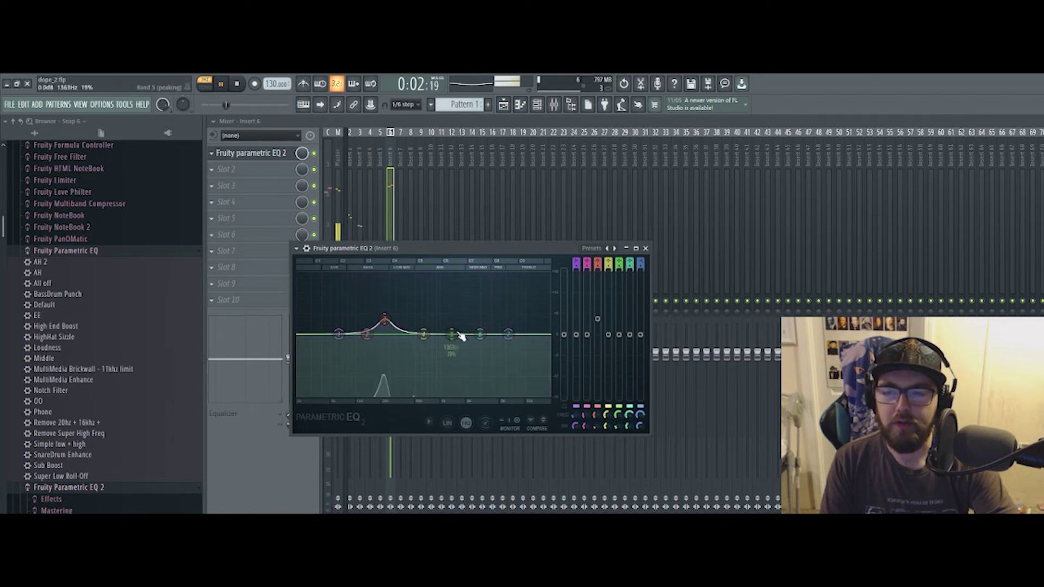
{"action": "mouse_move", "coordinate": [455, 326]}
{"action": "left_mouse_down"}
{"action": "mouse_move", "coordinate": [472, 304]}
{"action": "mouse_move", "coordinate": [479, 311]}
{"action": "mouse_move", "coordinate": [458, 326]}
{"action": "mouse_move", "coordinate": [462, 336]}
{"action": "left_mouse_up"}
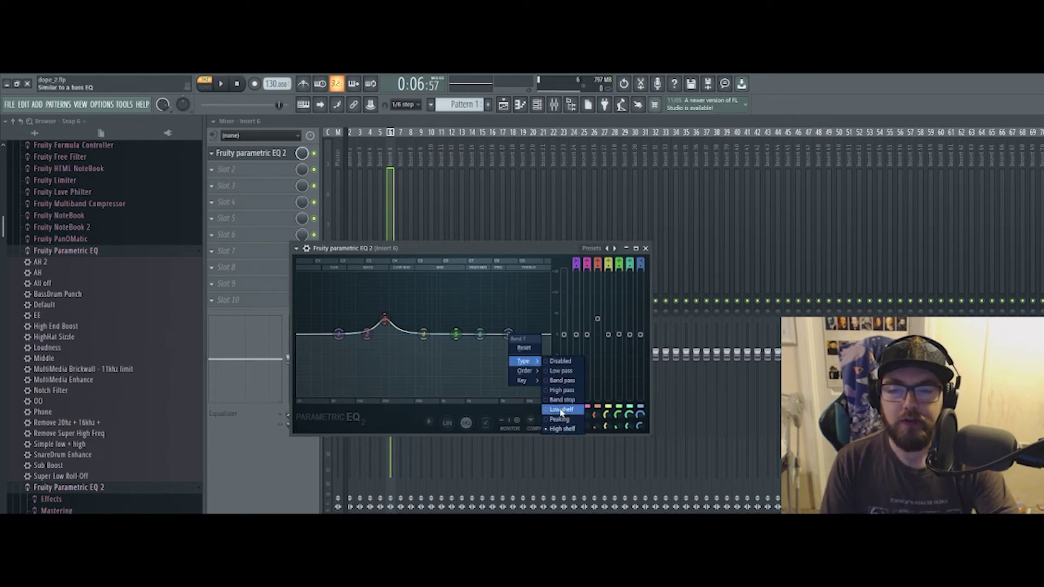
Set EQ band 7 to the low pass type and boost peaking bands 5 and 6 in the upper range.
{"action": "left_click", "coordinate": [564, 370]}
{"action": "left_click_drag", "start_coordinate": [480, 334], "coordinate": [515, 305]}
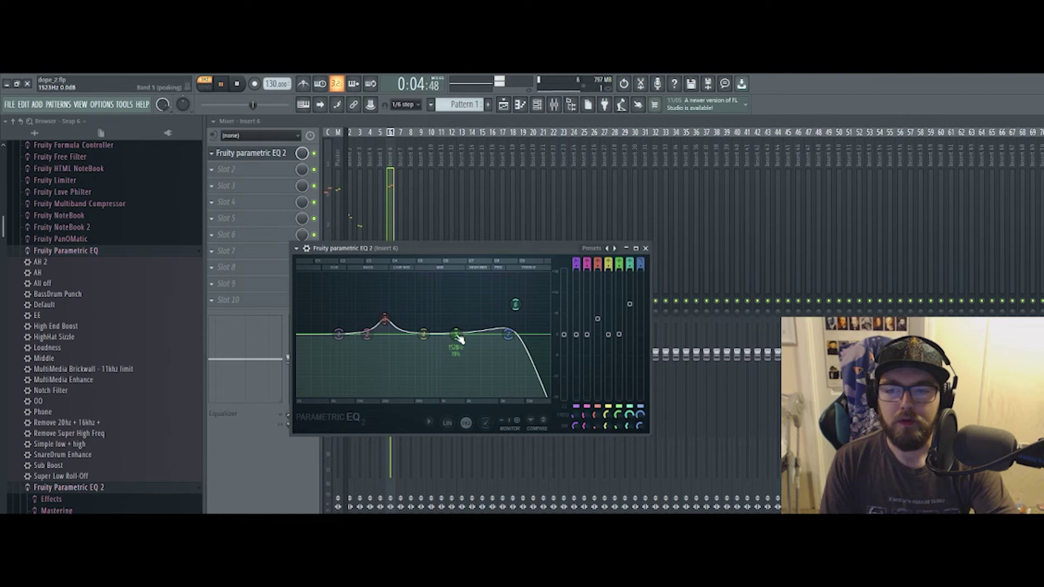
{"action": "key", "text": "space"}
{"action": "left_click_drag", "start_coordinate": [460, 340], "coordinate": [478, 319]}
{"action": "key", "text": "space"}
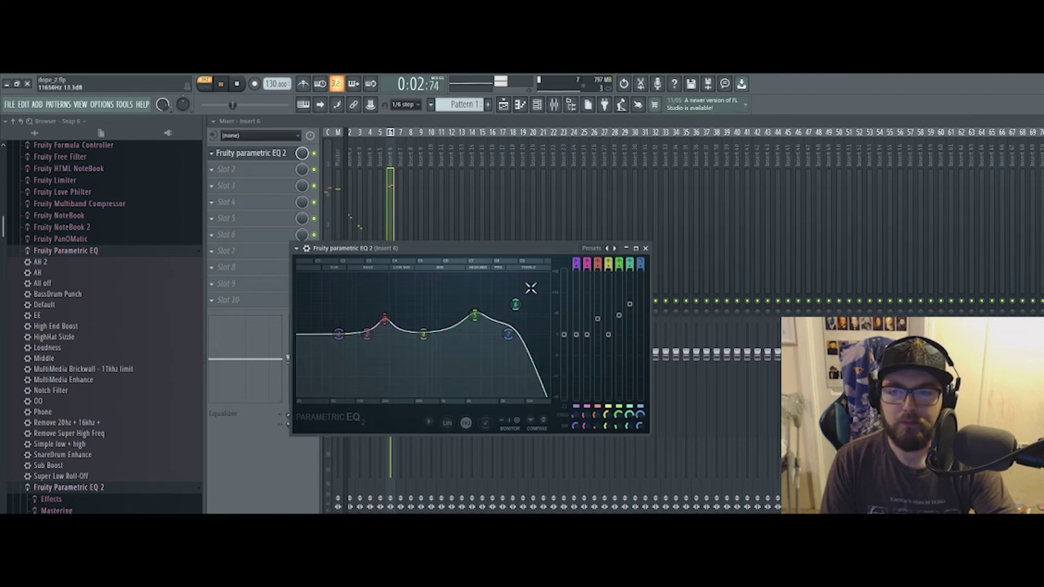
Lower the main level of Insert 6's EQ to -4.0 dB, close the EQ, and listen to the result.
{"action": "left_click", "coordinate": [626, 249]}
{"action": "key", "text": "space"}
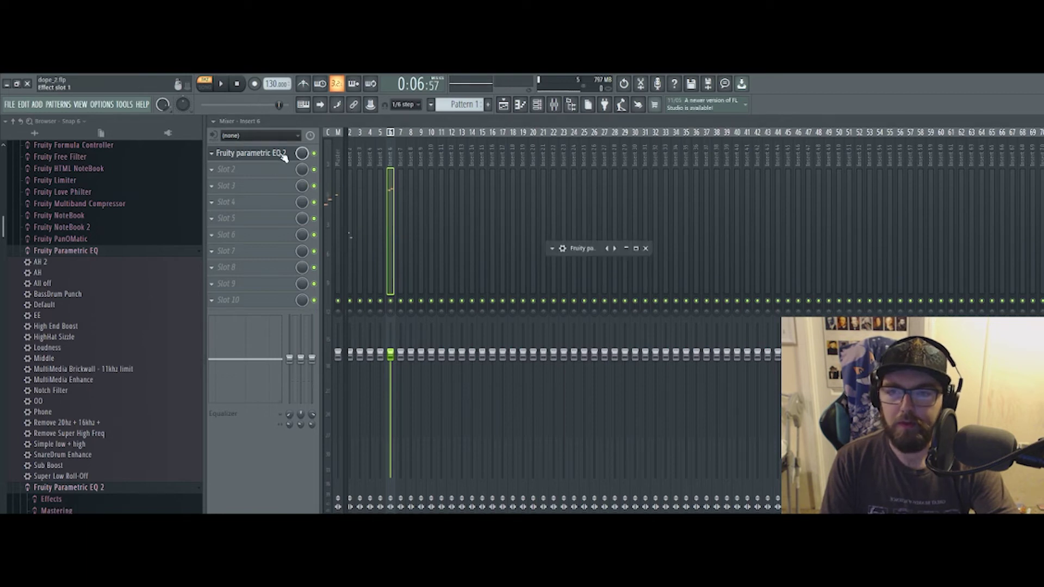
{"action": "left_click", "coordinate": [635, 249]}
{"action": "left_click_drag", "start_coordinate": [559, 410], "coordinate": [559, 457]}
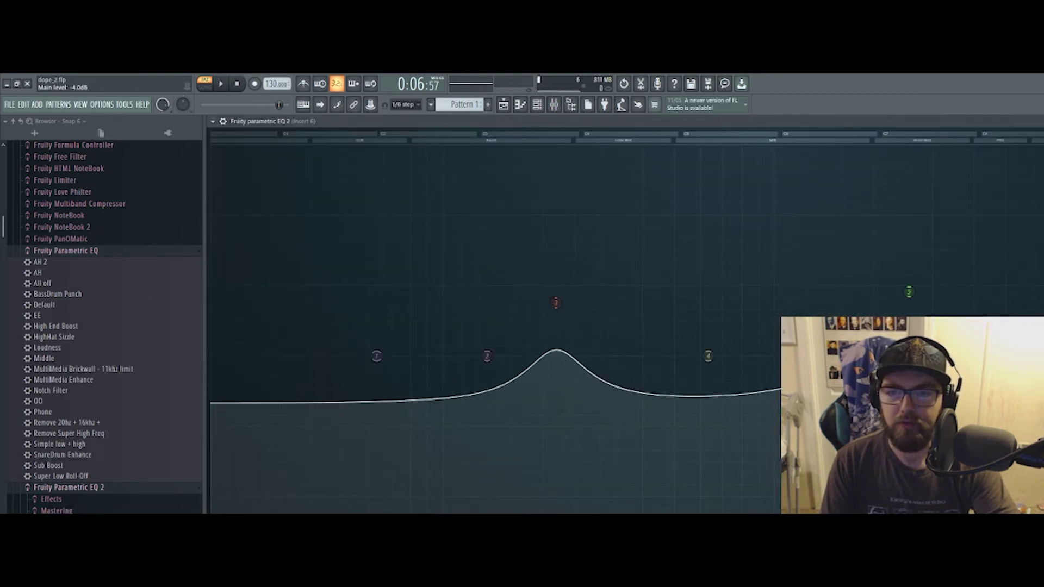
{"action": "key", "text": "Escape"}
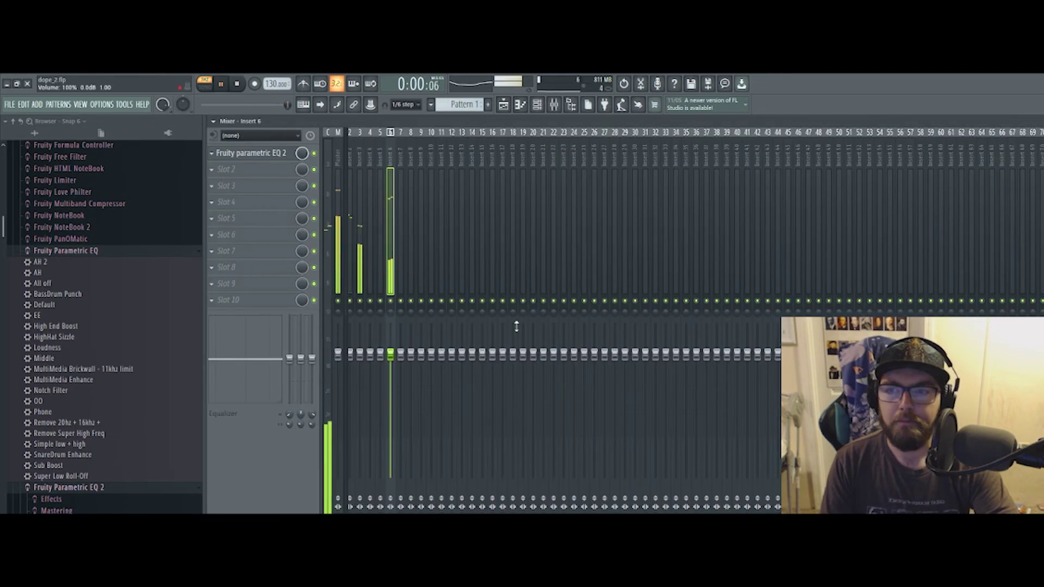
{"action": "key", "text": "space"}
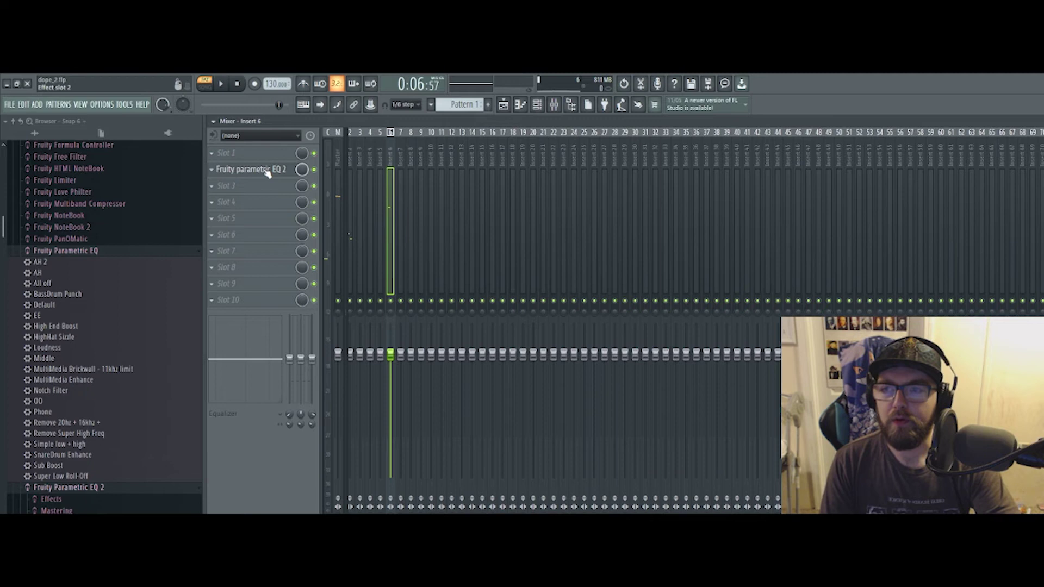
Load Fruity Blood Overdrive into slot 1 of Insert 6, ahead of the EQ, and raise its pre amp slightly.
{"action": "right_click", "coordinate": [265, 154]}
{"action": "left_click", "coordinate": [300, 142]}
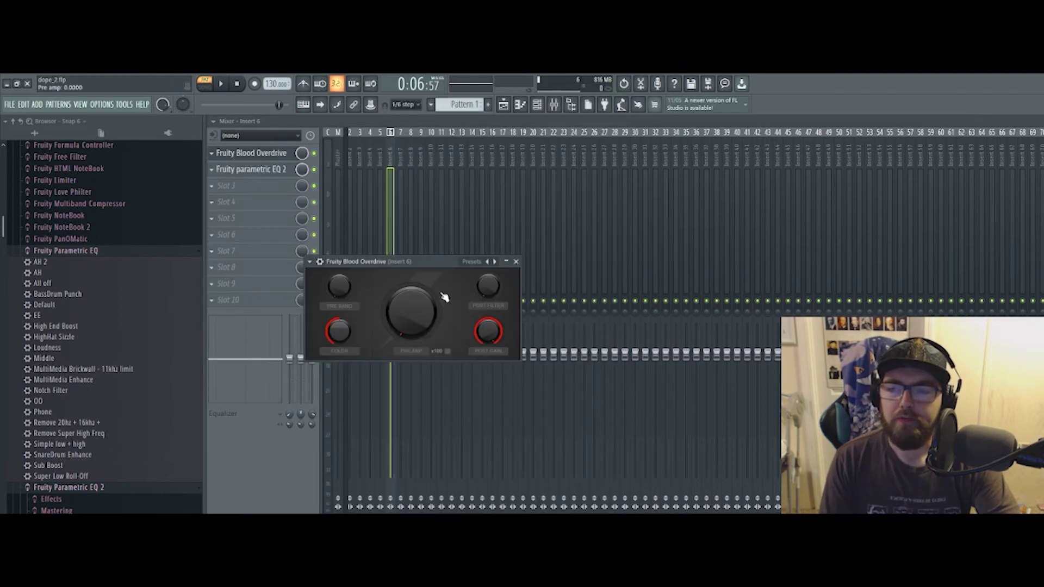
{"action": "key", "text": "space"}
{"action": "left_click_drag", "start_coordinate": [422, 277], "coordinate": [422, 256]}
Set Blood Overdrive's post filter and pre band low, raise its color above 0.5, and minimise the plugin.
{"action": "left_click_drag", "start_coordinate": [487, 285], "coordinate": [488, 281]}
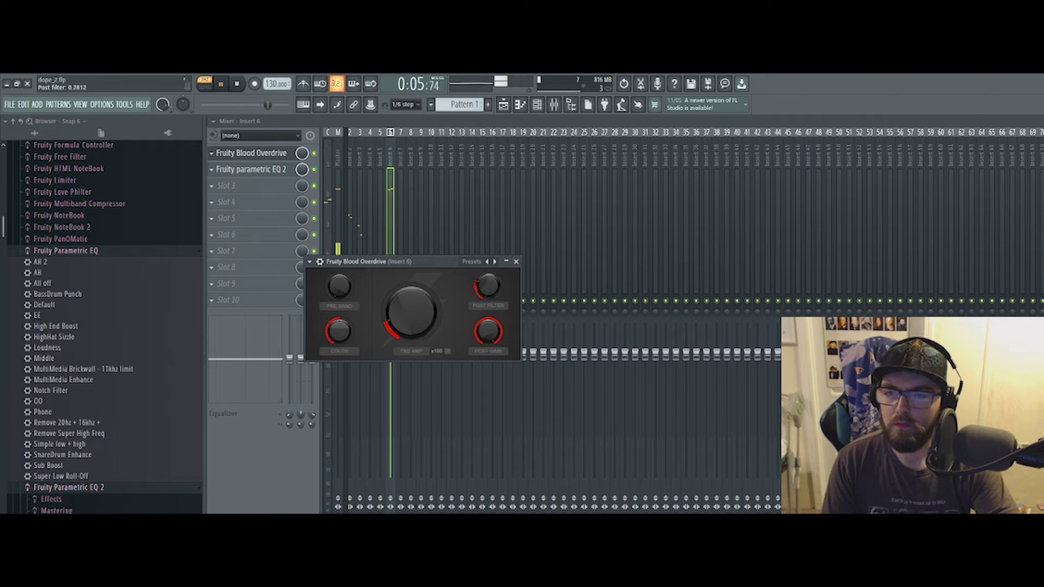
{"action": "left_click_drag", "start_coordinate": [483, 293], "coordinate": [484, 304]}
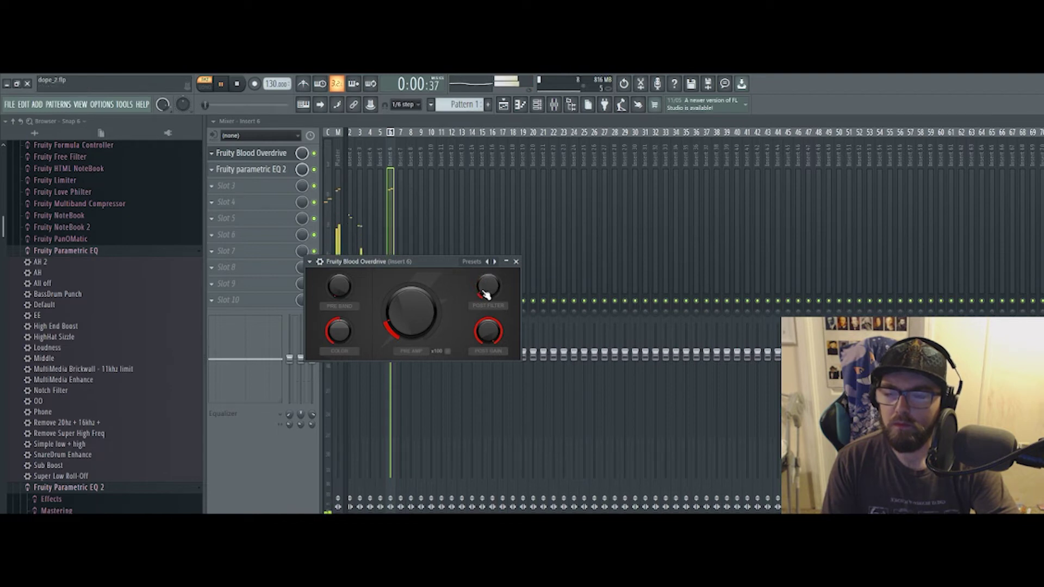
{"action": "left_click_drag", "start_coordinate": [348, 300], "coordinate": [348, 291]}
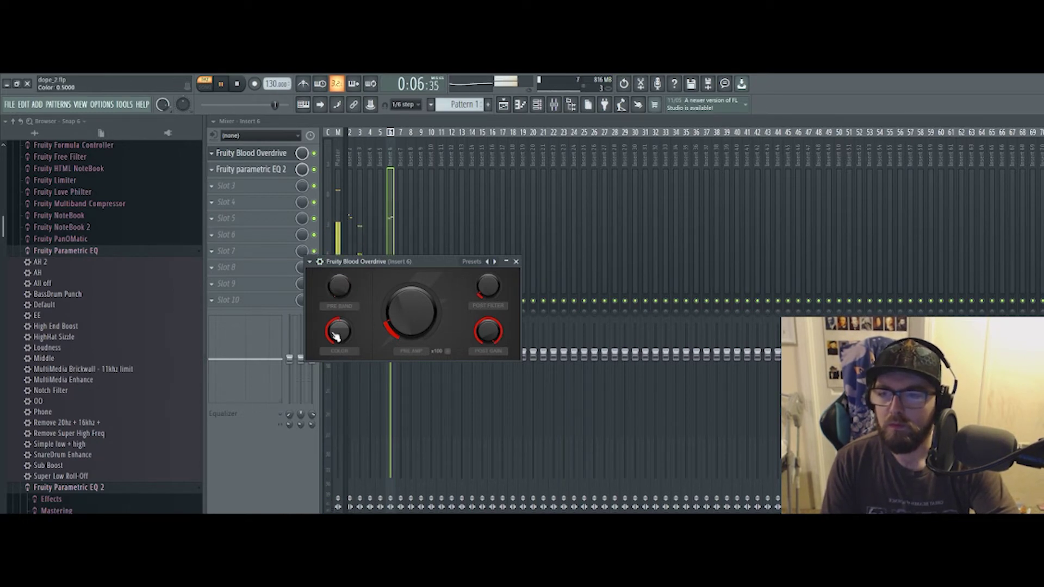
{"action": "left_click_drag", "start_coordinate": [335, 336], "coordinate": [336, 322]}
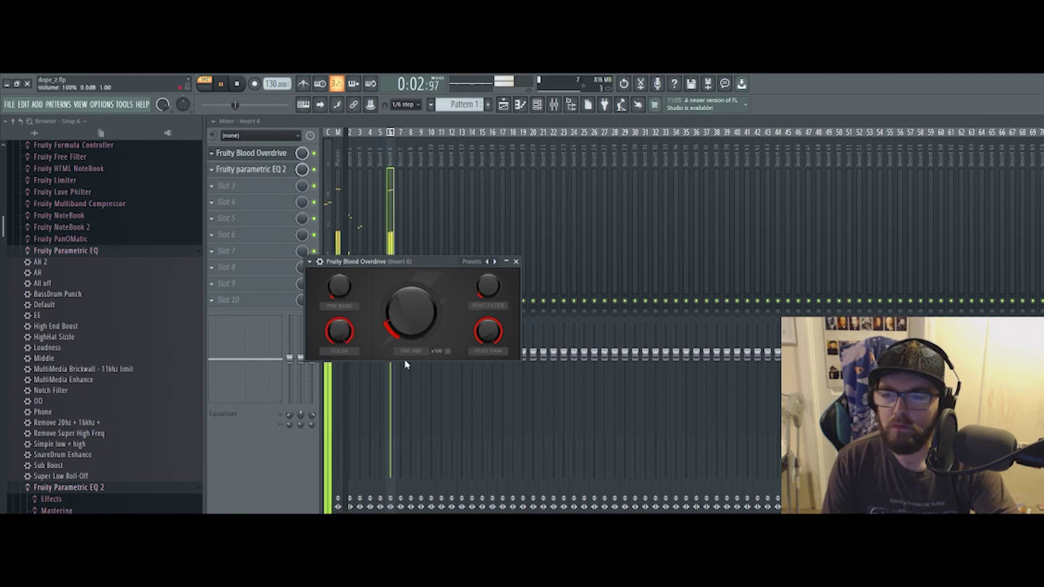
{"action": "left_click_drag", "start_coordinate": [339, 333], "coordinate": [341, 331]}
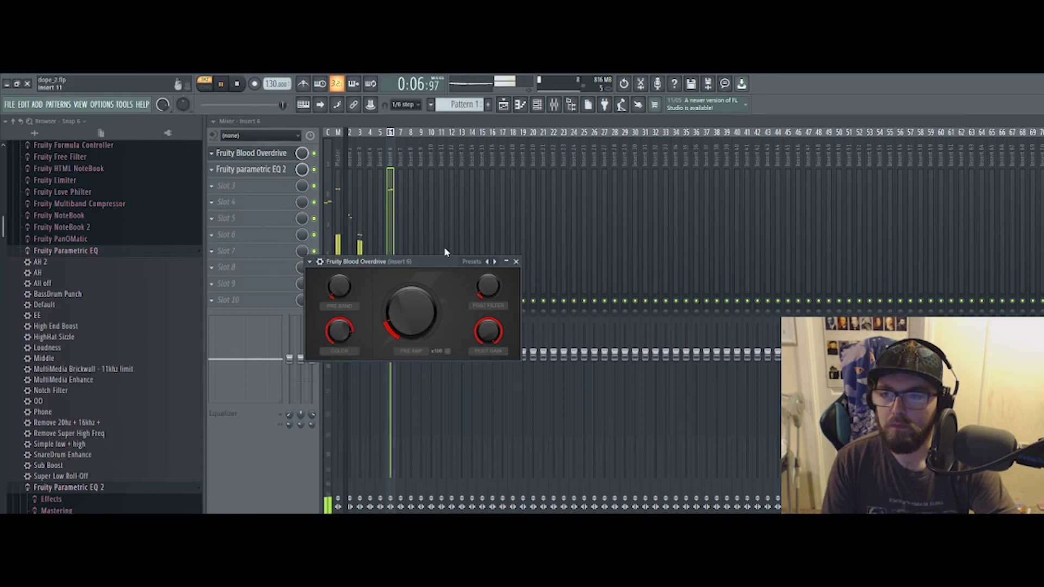
{"action": "left_click", "coordinate": [506, 261]}
{"action": "key", "text": "space"}
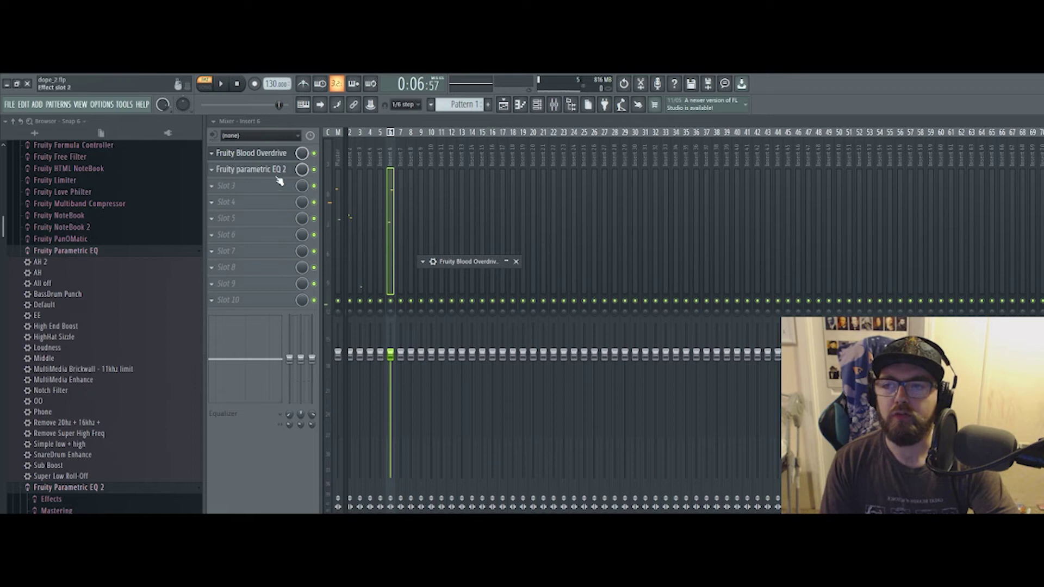
Load Fruity Reeverb 2 with a preset into slot 3 of Insert 6 and set its mix level to about 51%.
{"action": "left_click", "coordinate": [271, 194]}
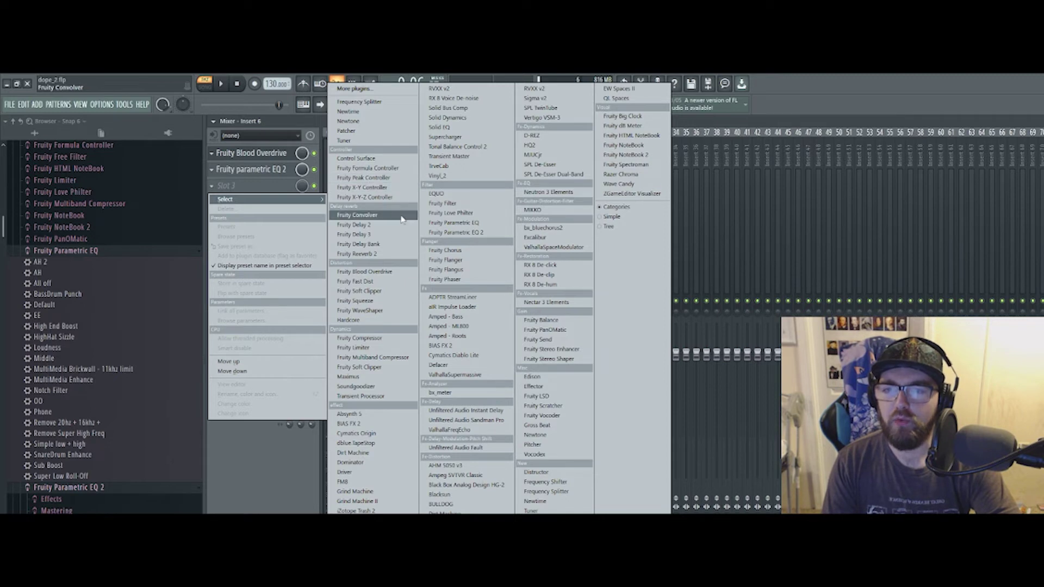
{"action": "left_click", "coordinate": [356, 253]}
{"action": "left_click", "coordinate": [431, 170]}
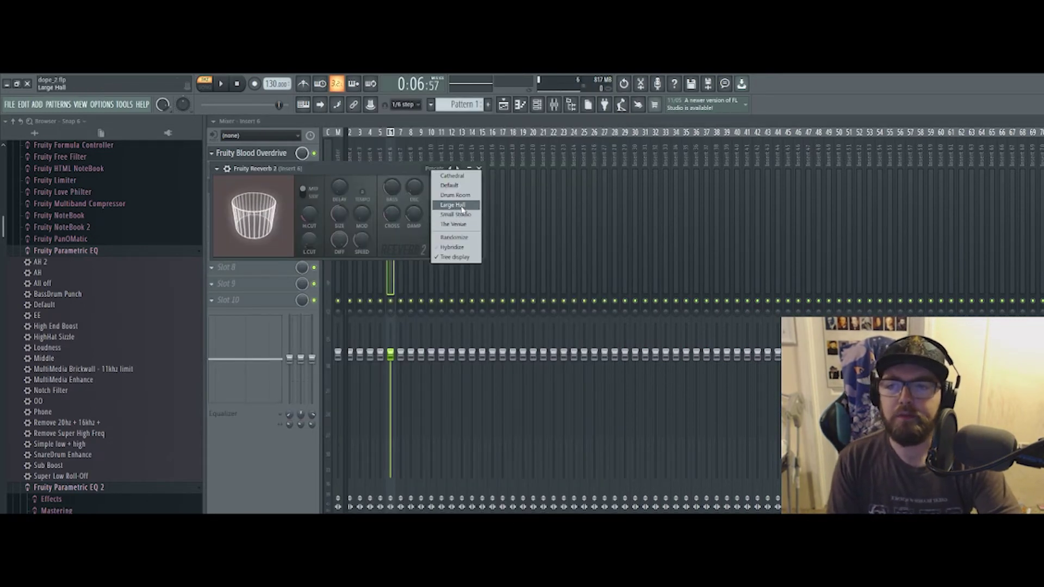
{"action": "left_click", "coordinate": [461, 215]}
{"action": "key", "text": "space"}
{"action": "left_click", "coordinate": [479, 169]}
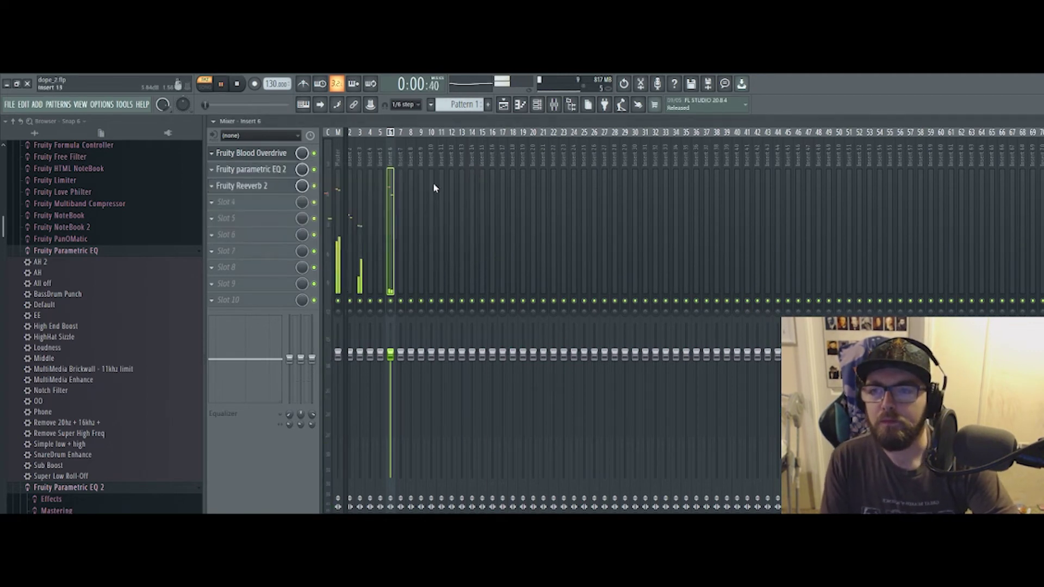
{"action": "left_click_drag", "start_coordinate": [302, 186], "coordinate": [302, 197]}
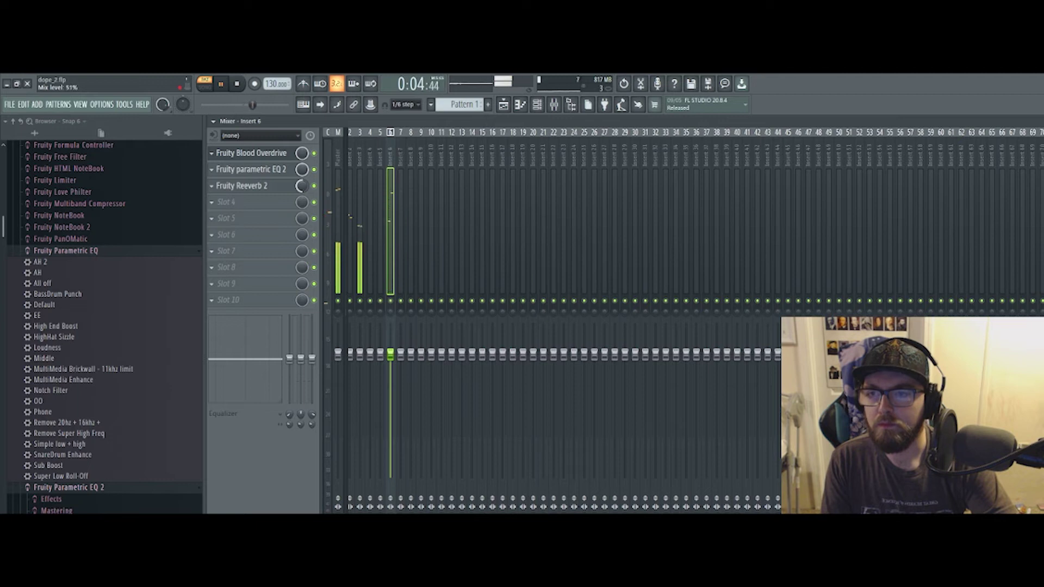
{"action": "key", "text": "space"}
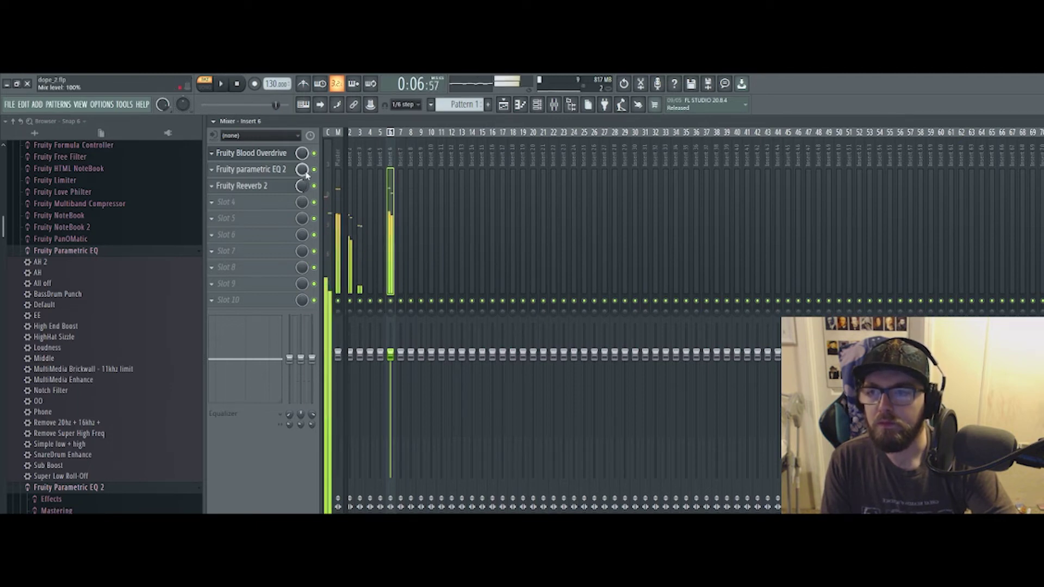
Add Fruity Fast Dist in slot 1 of Insert 6 ahead of Blood Overdrive, reduce its mix level, and listen to the result.
{"action": "left_click", "coordinate": [268, 155]}
{"action": "mouse_move", "coordinate": [285, 179]}
{"action": "left_mouse_down"}
{"action": "mouse_move", "coordinate": [286, 188]}
{"action": "mouse_move", "coordinate": [279, 169]}
{"action": "left_mouse_up"}
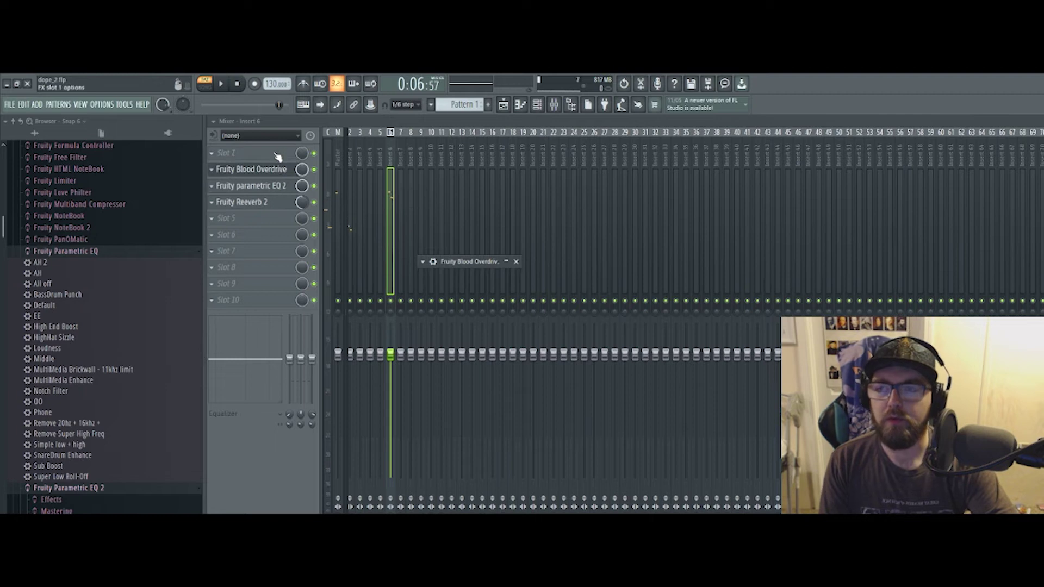
{"action": "left_click", "coordinate": [277, 157]}
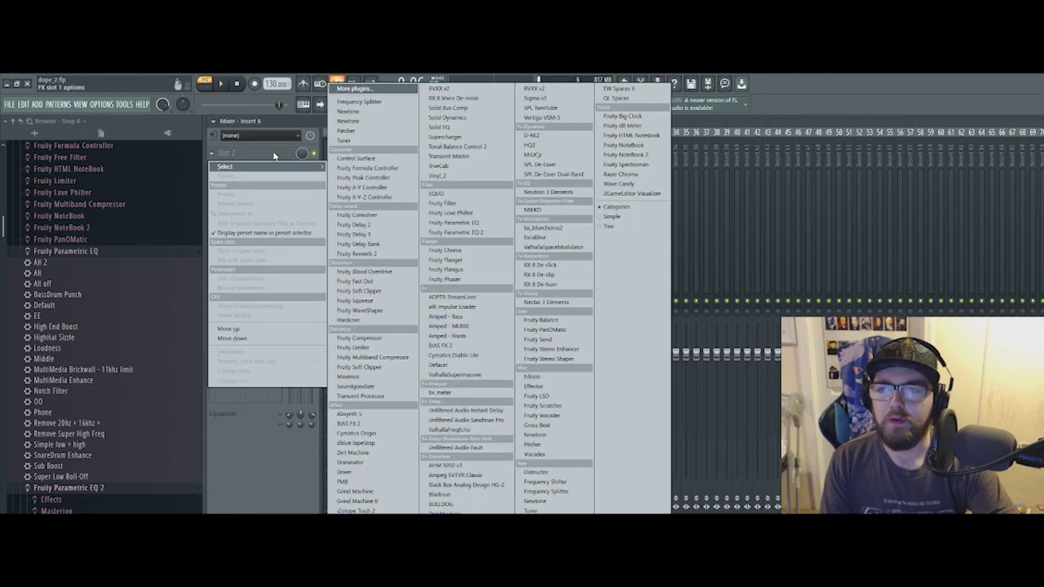
{"action": "left_click", "coordinate": [360, 282]}
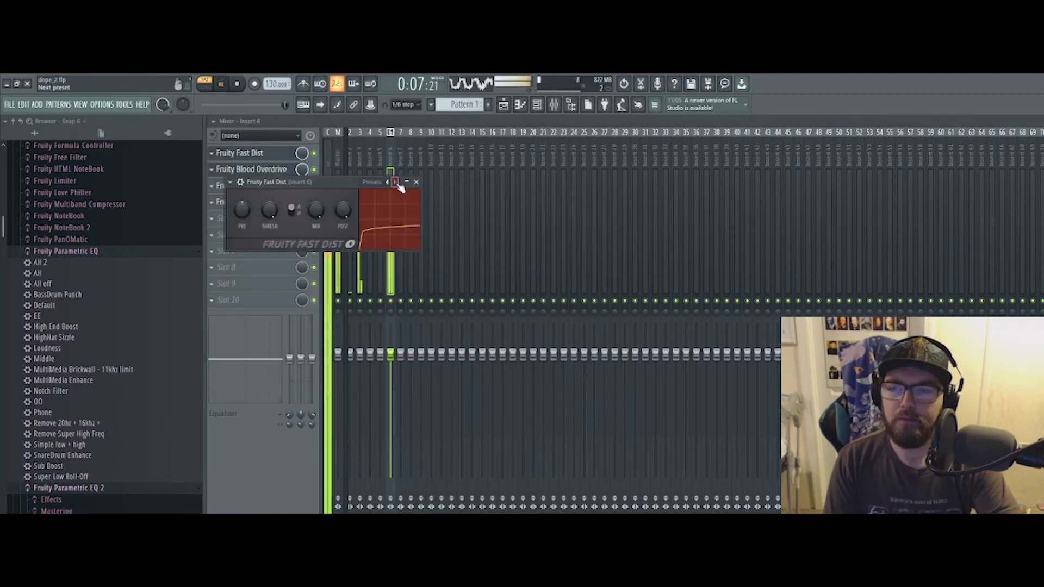
{"action": "left_click", "coordinate": [415, 182]}
{"action": "key", "text": "space"}
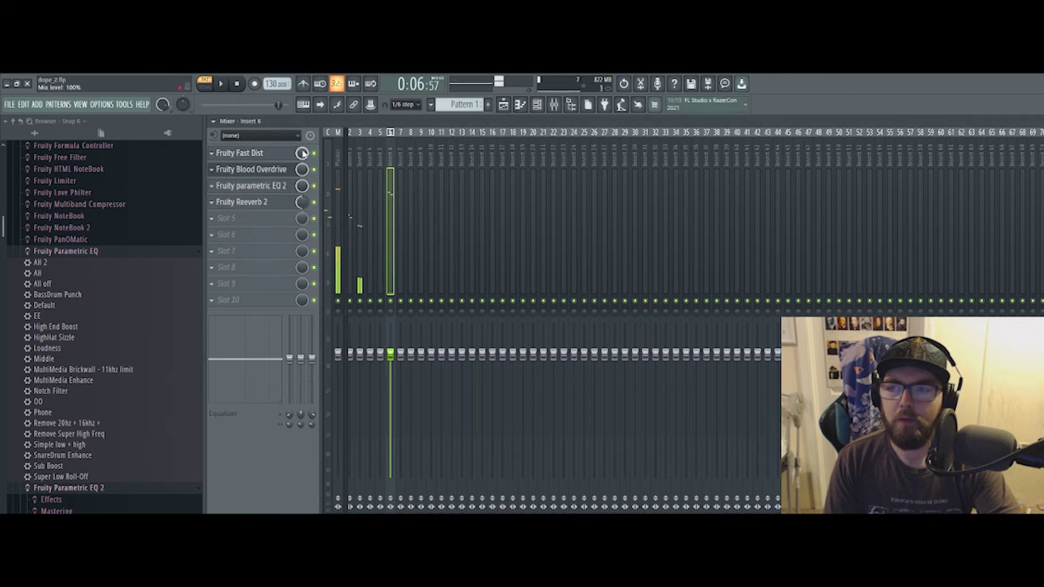
{"action": "key", "text": "space"}
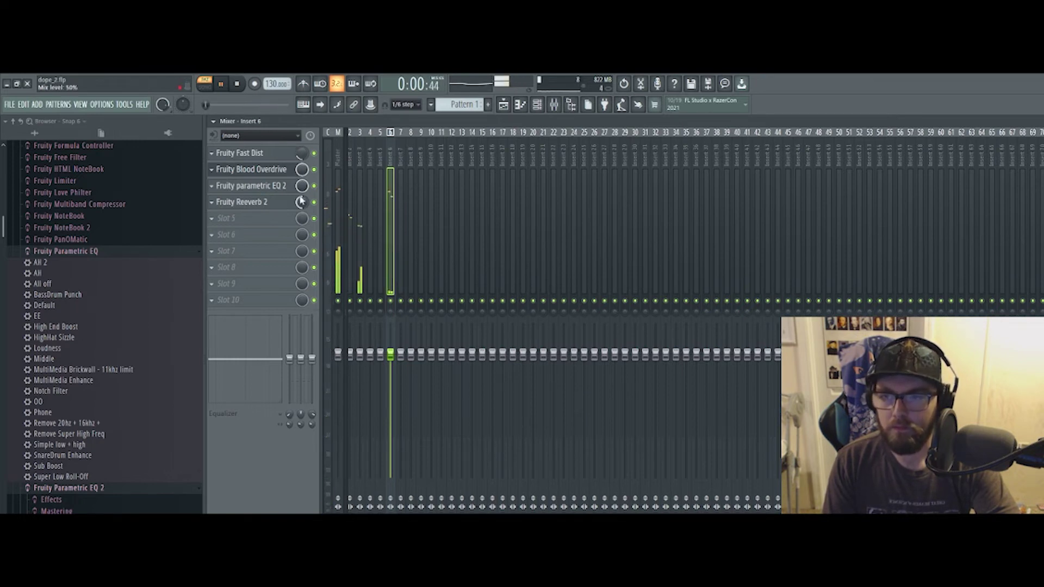
{"action": "key", "text": "space"}
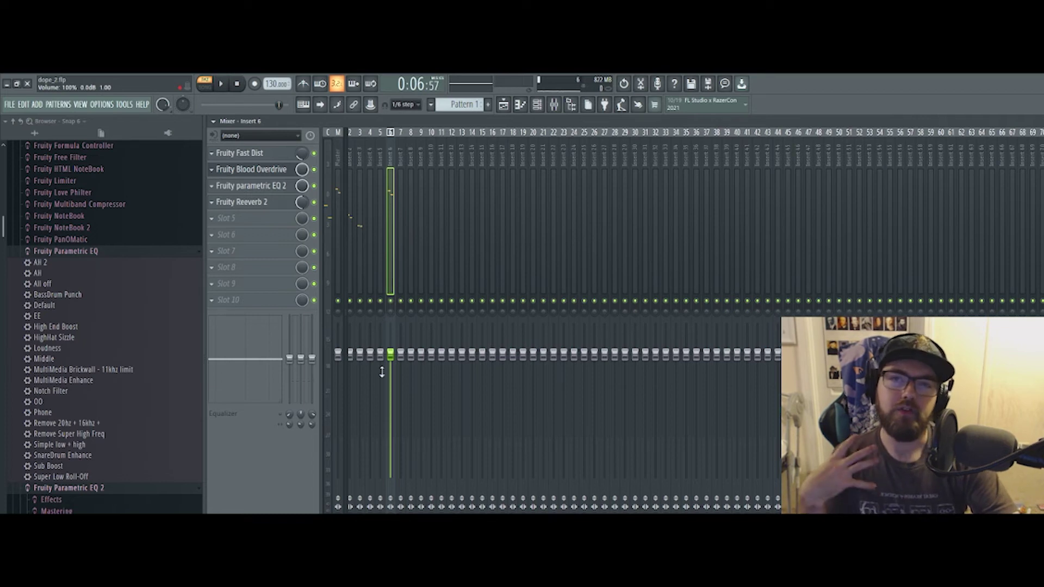
Lower the Insert 6 fader during playback and set the Reeverb 2 mix level to 66%.
{"action": "left_click_drag", "start_coordinate": [390, 355], "coordinate": [391, 380]}
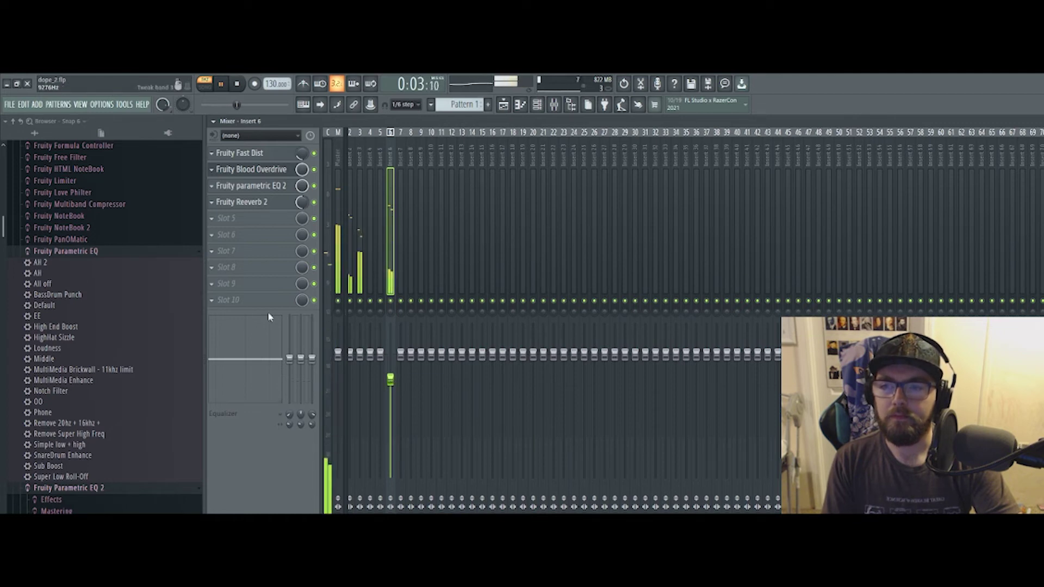
{"action": "mouse_move", "coordinate": [390, 379]}
{"action": "left_mouse_down"}
{"action": "mouse_move", "coordinate": [391, 390]}
{"action": "mouse_move", "coordinate": [390, 375]}
{"action": "left_mouse_up"}
{"action": "left_click_drag", "start_coordinate": [302, 202], "coordinate": [302, 207]}
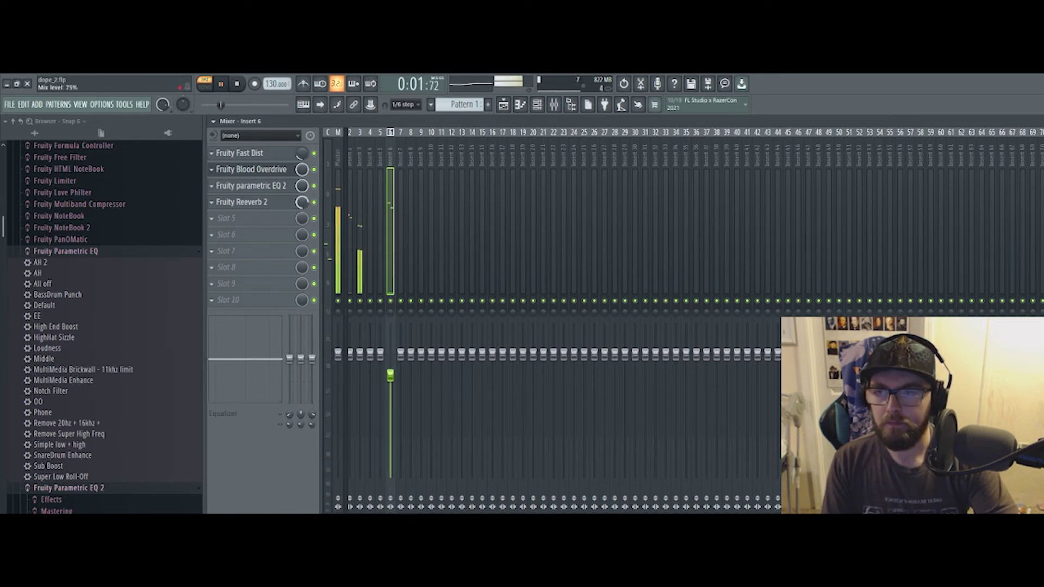
{"action": "left_click_drag", "start_coordinate": [383, 391], "coordinate": [390, 373]}
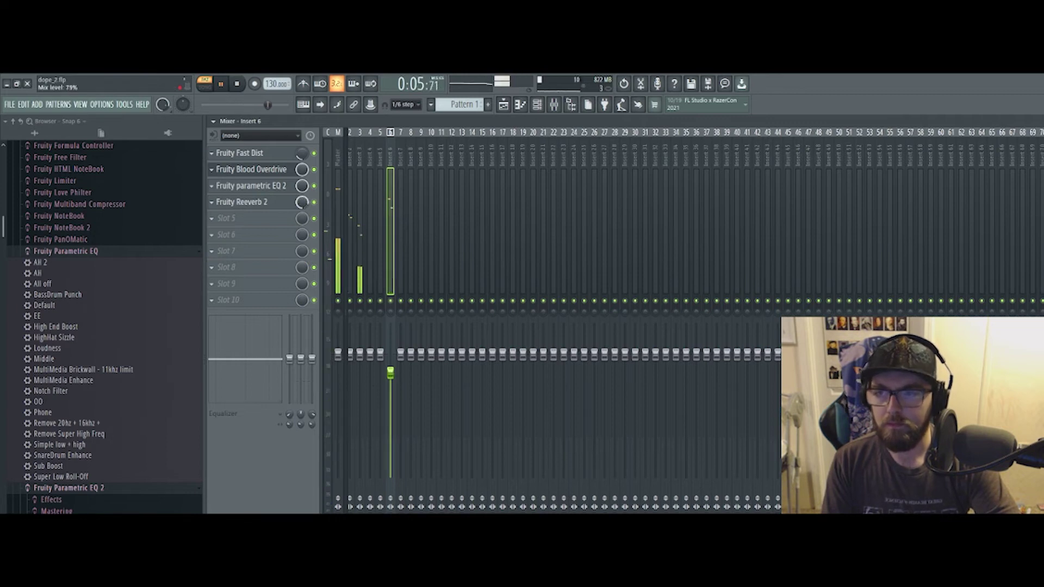
{"action": "left_click_drag", "start_coordinate": [300, 206], "coordinate": [301, 209]}
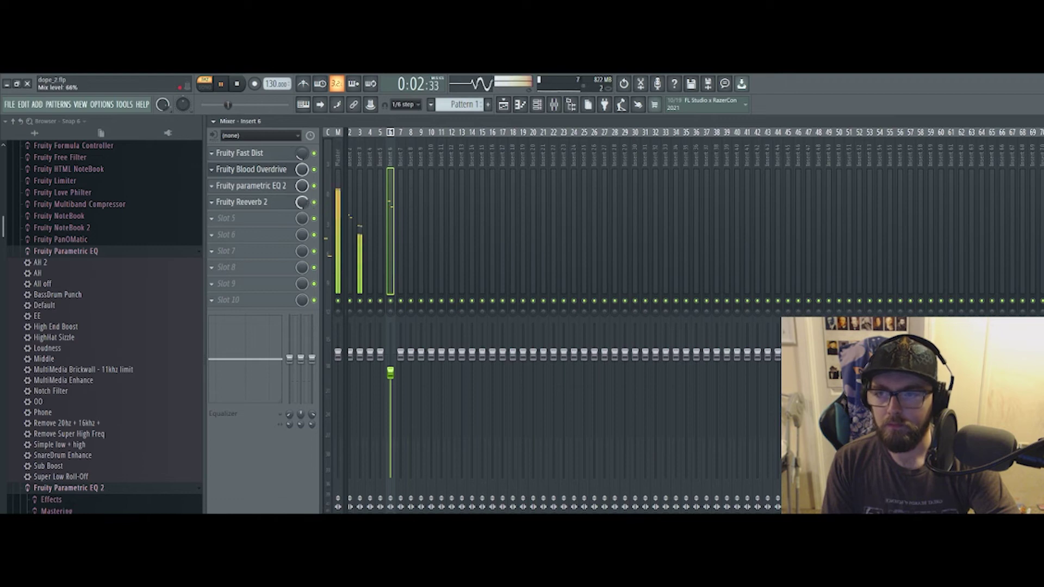
{"action": "key", "text": "space"}
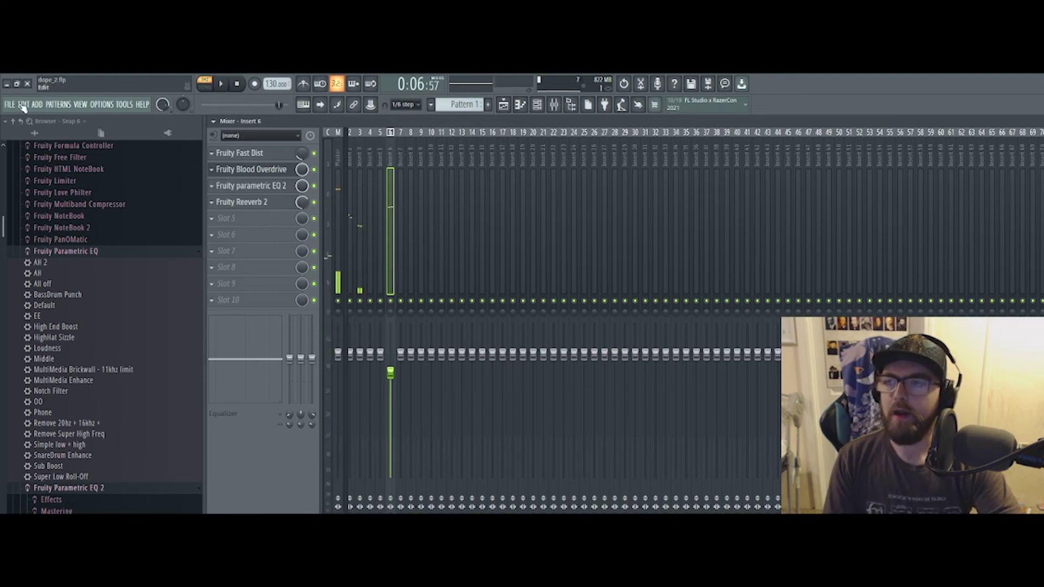
Route the 808 Synth Clean channel to mixer insert 7 and play it soloed.
{"action": "left_click", "coordinate": [23, 106]}
{"action": "left_click", "coordinate": [28, 143]}
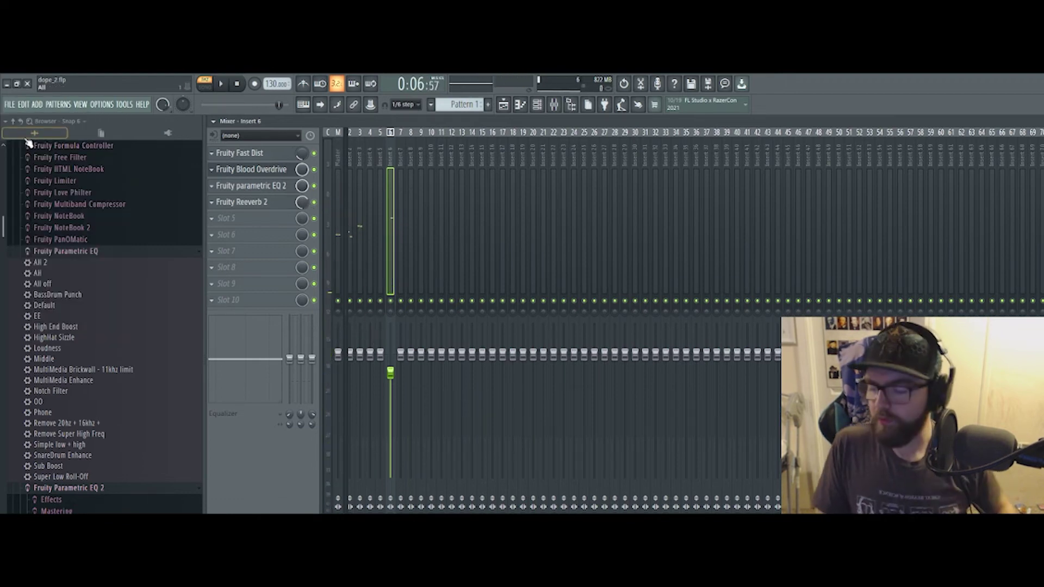
{"action": "key", "text": "F9"}
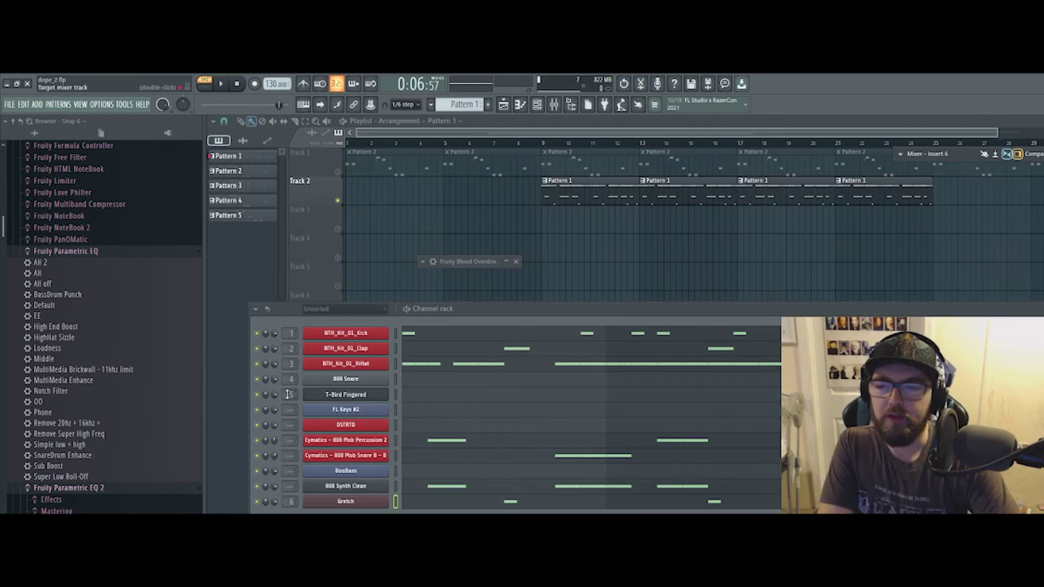
{"action": "scroll", "coordinate": [285, 488], "scroll_direction": "up", "scroll_amount": 1}
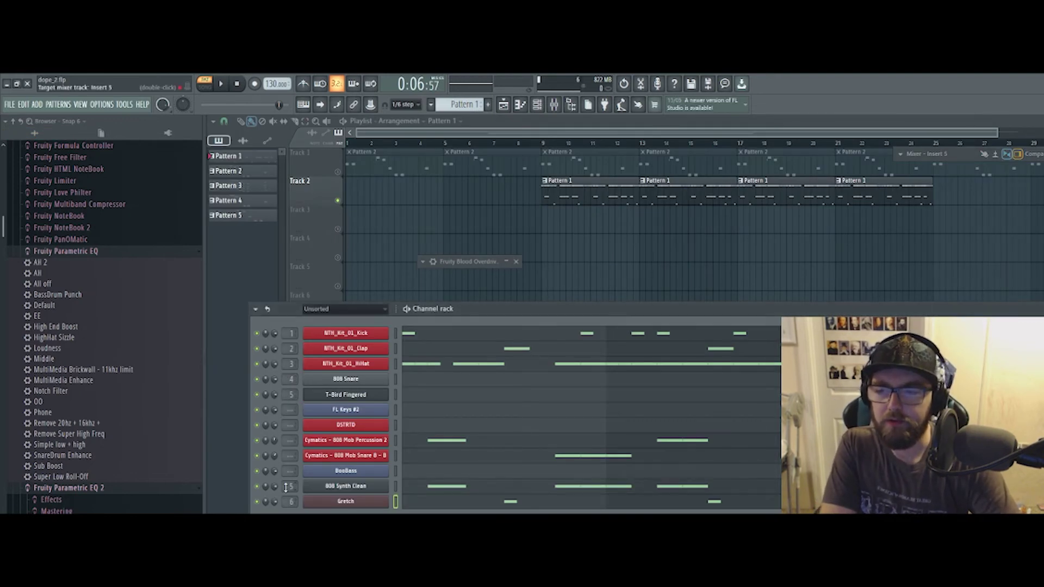
{"action": "scroll", "coordinate": [286, 487], "scroll_direction": "up", "scroll_amount": 2}
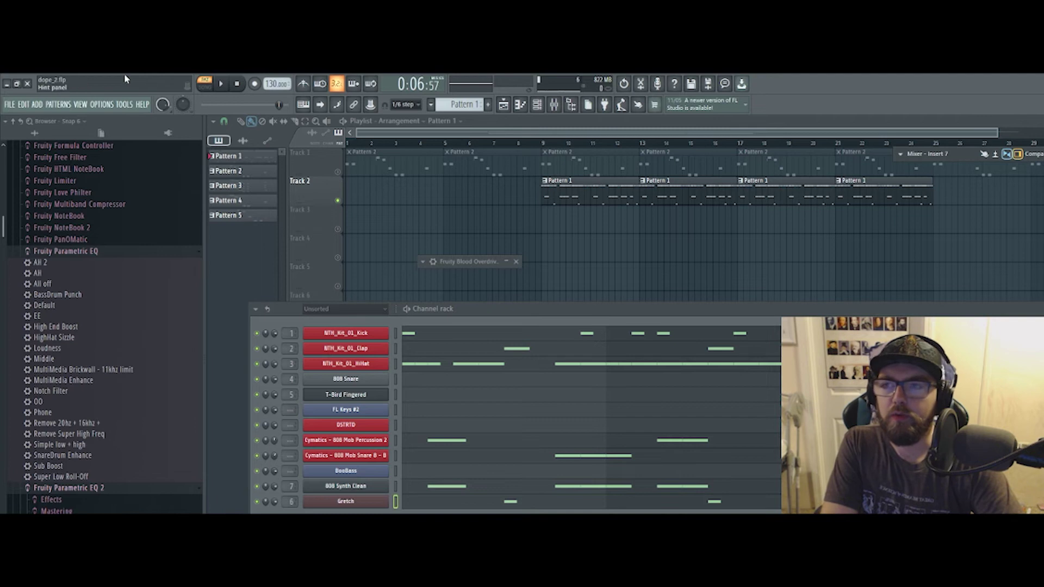
{"action": "key", "text": "space"}
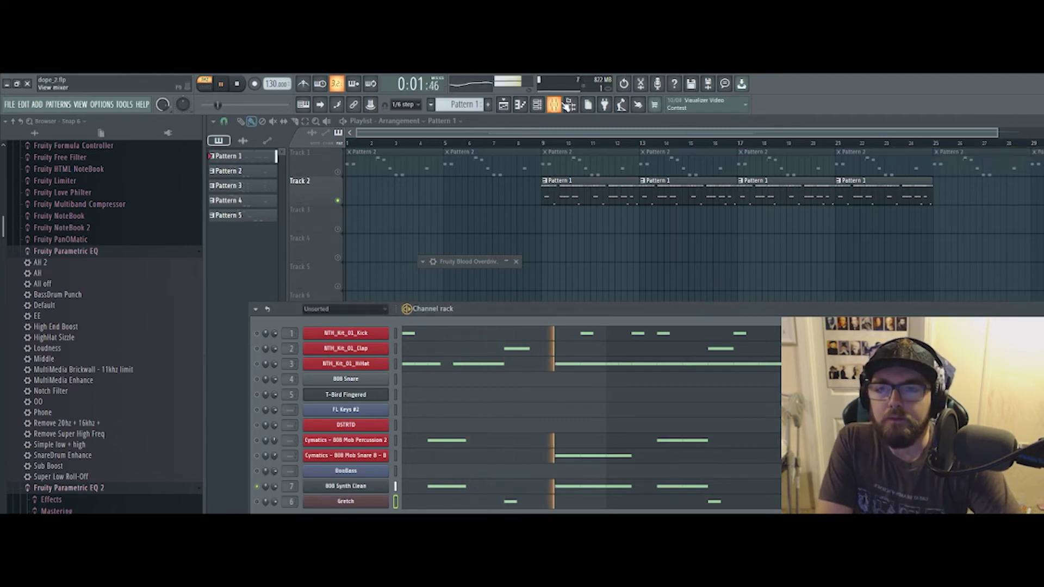
Load Fruity Parametric EQ 2 into slot 1 of mixer Insert 7.
{"action": "left_click", "coordinate": [623, 105]}
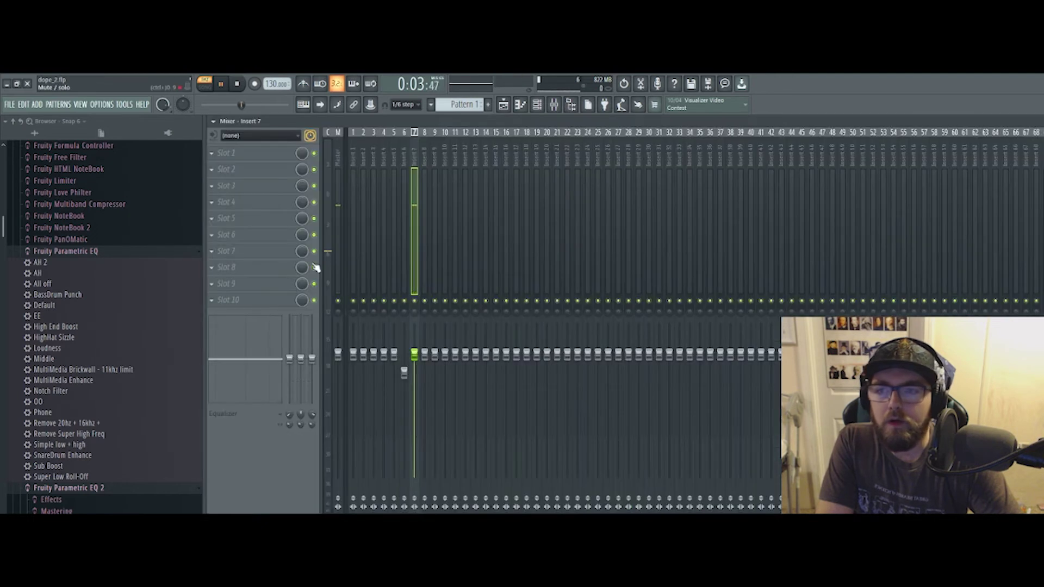
{"action": "left_click", "coordinate": [248, 154]}
{"action": "left_click", "coordinate": [492, 233]}
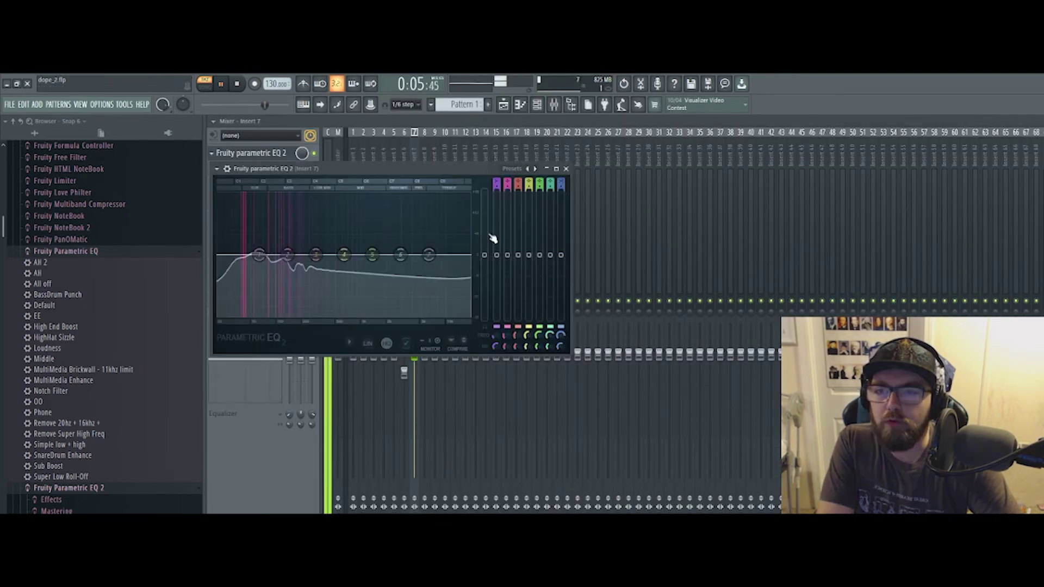
Set EQ band 1 to a high pass in the low end and boost band 2 in the sub range.
{"action": "right_click", "coordinate": [260, 255]}
{"action": "mouse_move", "coordinate": [285, 282]}
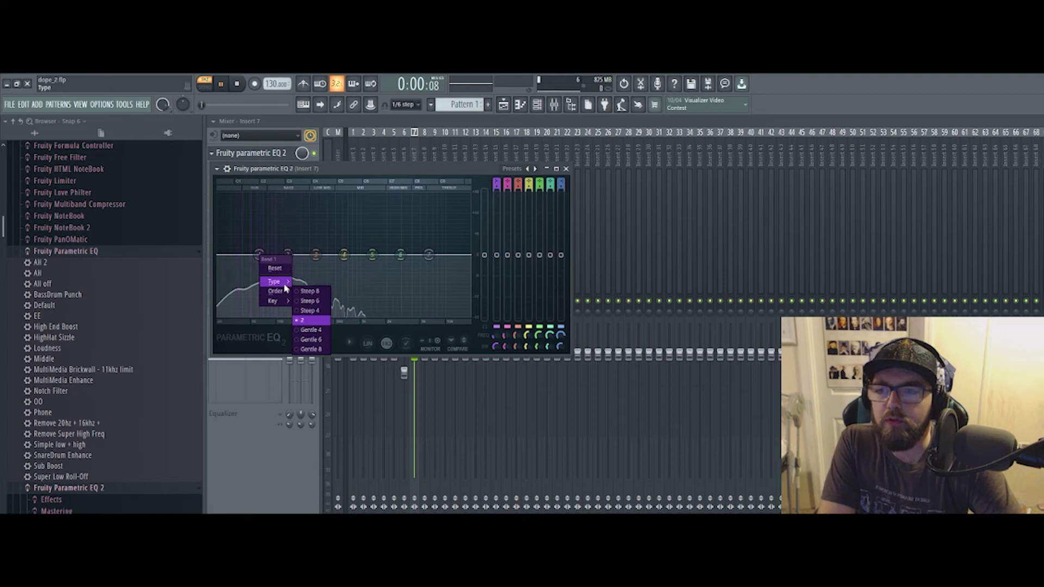
{"action": "left_click", "coordinate": [312, 310]}
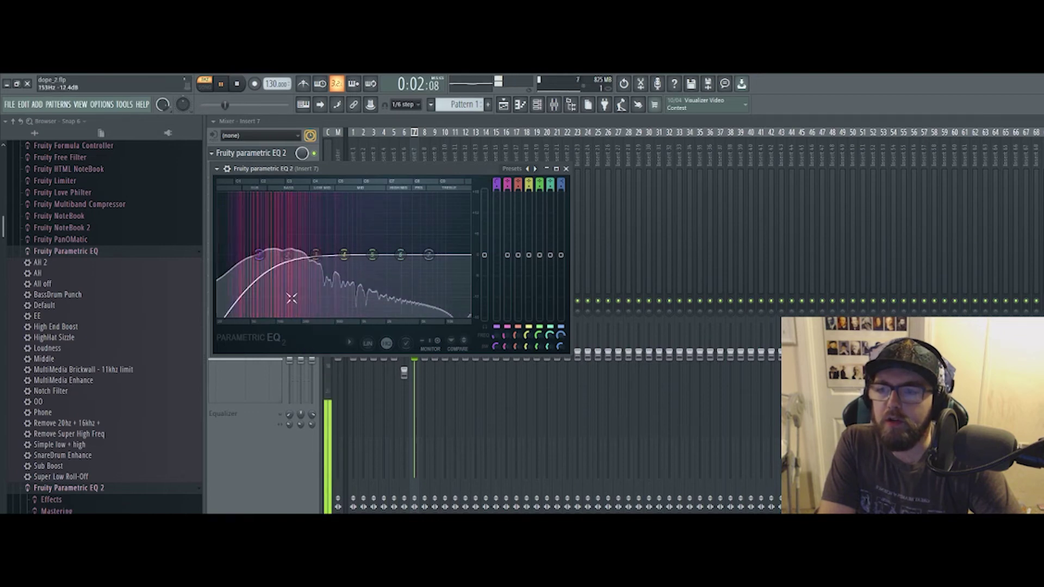
{"action": "mouse_move", "coordinate": [265, 246]}
{"action": "left_mouse_down"}
{"action": "mouse_move", "coordinate": [266, 258]}
{"action": "mouse_move", "coordinate": [241, 237]}
{"action": "mouse_move", "coordinate": [267, 257]}
{"action": "mouse_move", "coordinate": [258, 246]}
{"action": "left_mouse_up"}
{"action": "scroll", "coordinate": [266, 258], "scroll_direction": "up", "scroll_amount": 5}
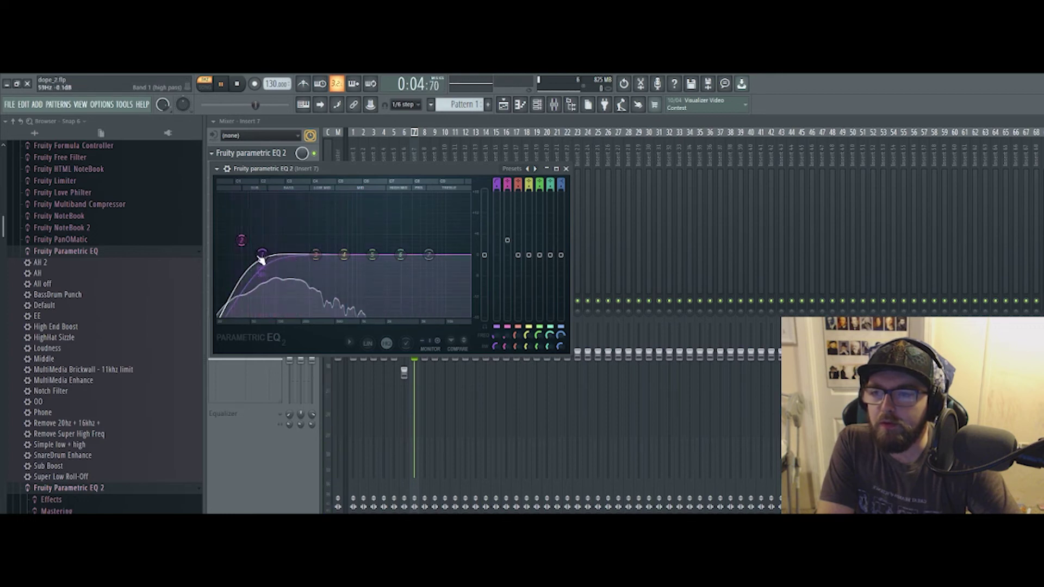
{"action": "key", "text": "space"}
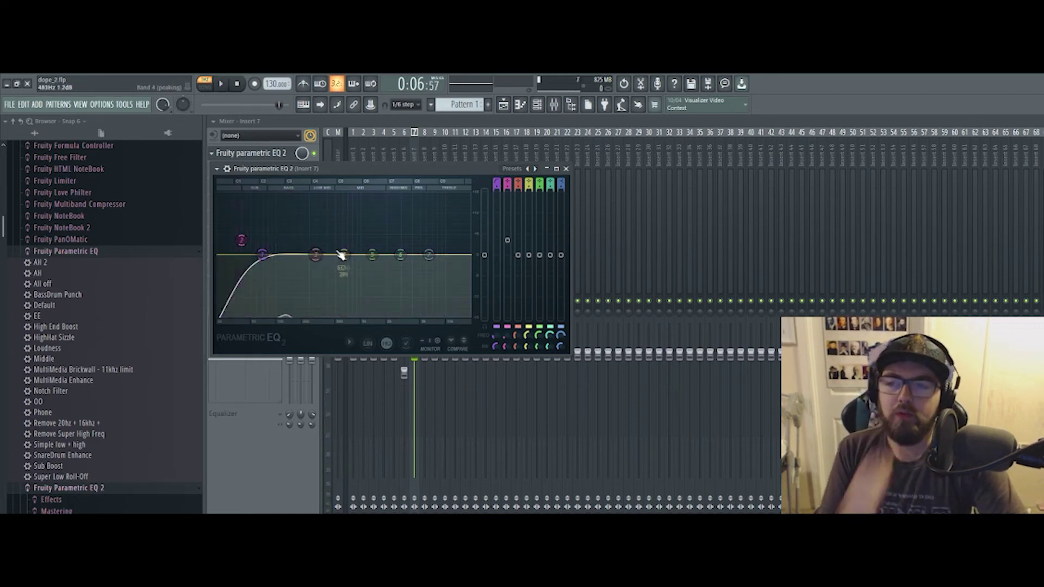
Boost peaking band 3 by about 3.5 dB near 118 Hz while listening to the 808.
{"action": "key", "text": "space"}
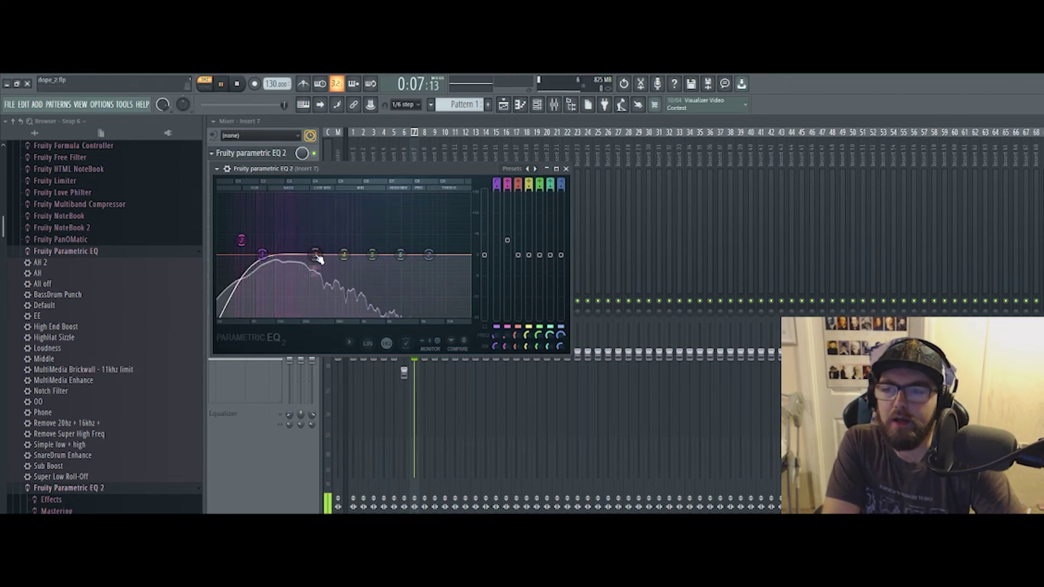
{"action": "left_click_drag", "start_coordinate": [317, 258], "coordinate": [282, 242]}
{"action": "key", "text": "space"}
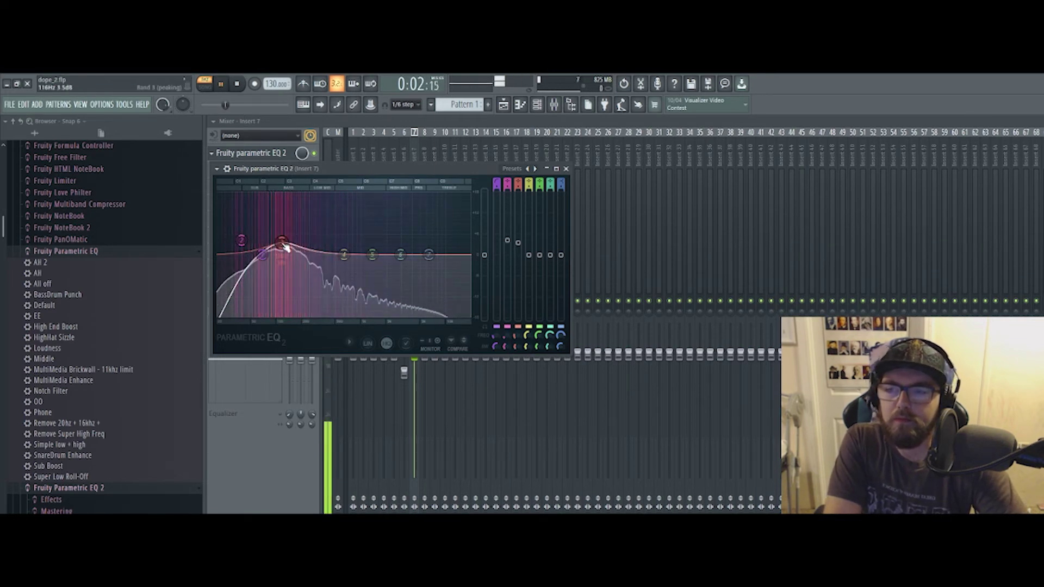
{"action": "left_click_drag", "start_coordinate": [281, 241], "coordinate": [279, 241]}
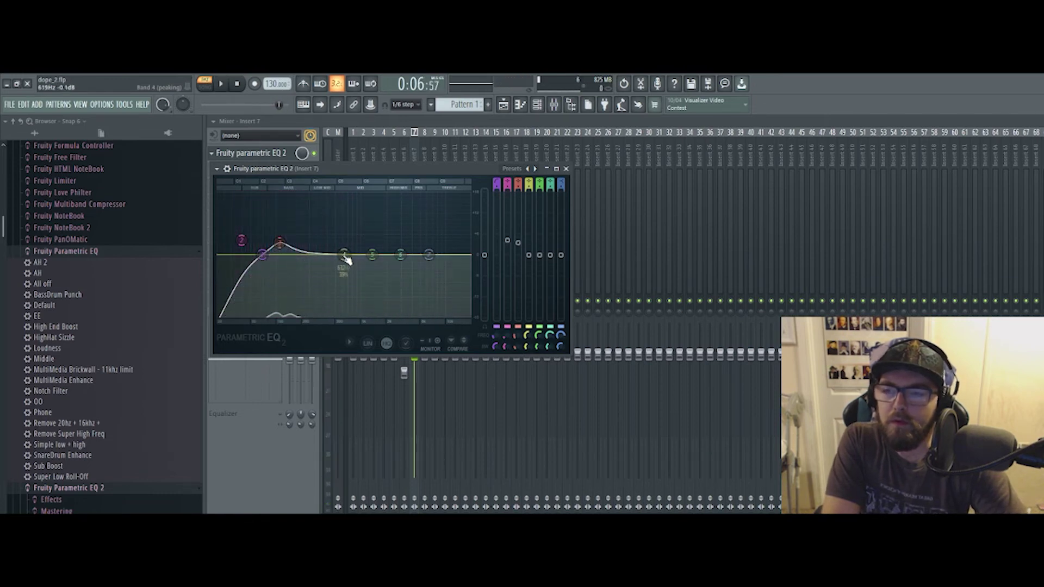
Set EQ band 7 to a low pass in the mids and cut peaking band 4 about 6.5 dB at 384 Hz.
{"action": "right_click", "coordinate": [430, 255]}
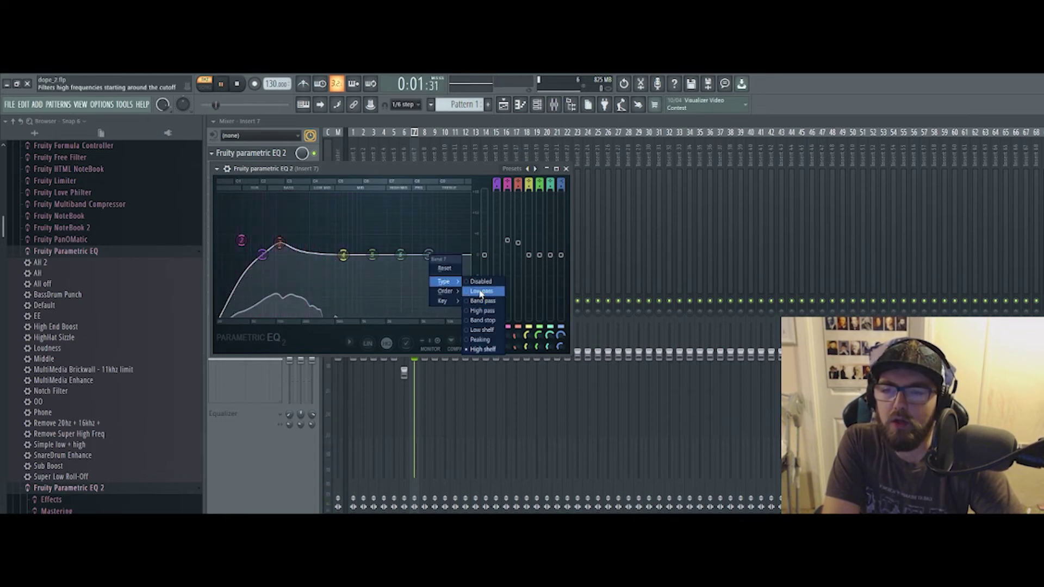
{"action": "left_click", "coordinate": [481, 291]}
{"action": "left_click_drag", "start_coordinate": [430, 256], "coordinate": [325, 281]}
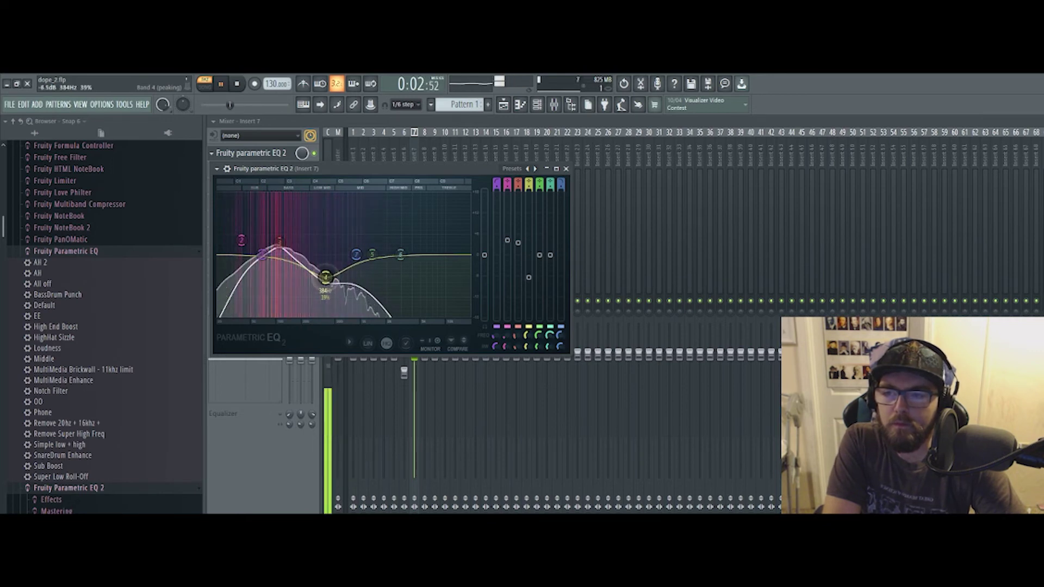
{"action": "scroll", "coordinate": [291, 251], "scroll_direction": "down", "scroll_amount": 2}
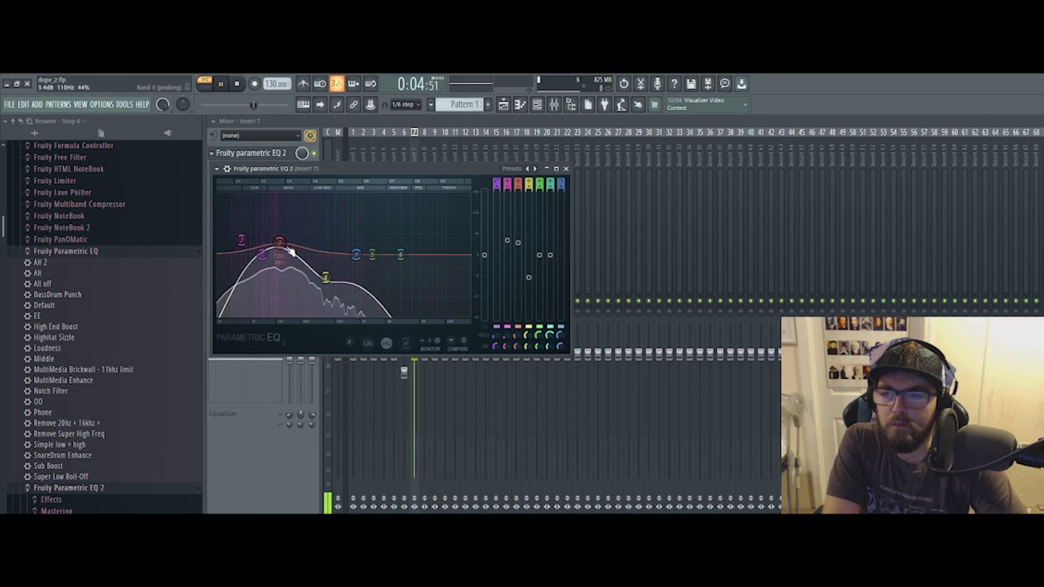
Raise peaking band 3 to about 7.6 dB at 161 Hz and move band 2 lower in frequency and level.
{"action": "left_click_drag", "start_coordinate": [289, 247], "coordinate": [295, 248]}
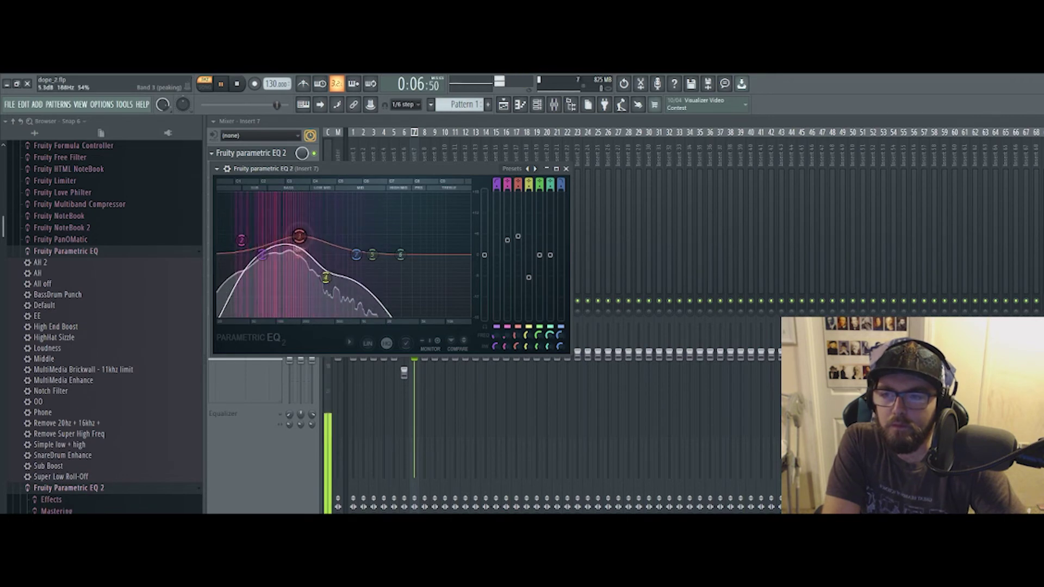
{"action": "left_click_drag", "start_coordinate": [262, 255], "coordinate": [221, 248]}
{"action": "left_click_drag", "start_coordinate": [302, 234], "coordinate": [293, 228]}
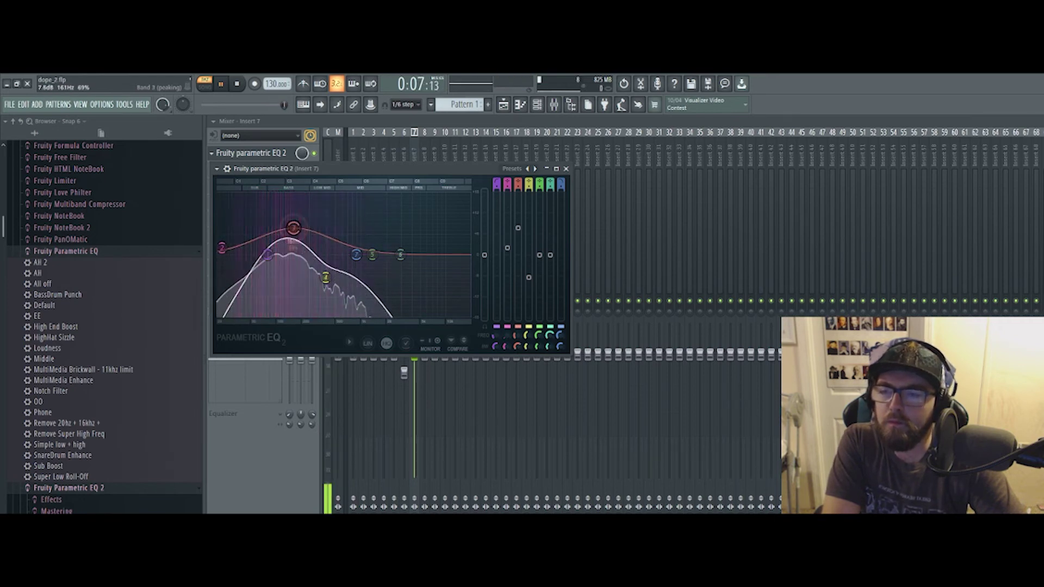
Deepen the EQ's peaking band 4 cut to about 8.8 dB and shift it slightly higher in frequency.
{"action": "left_click", "coordinate": [325, 278]}
{"action": "left_click_drag", "start_coordinate": [325, 278], "coordinate": [325, 286]}
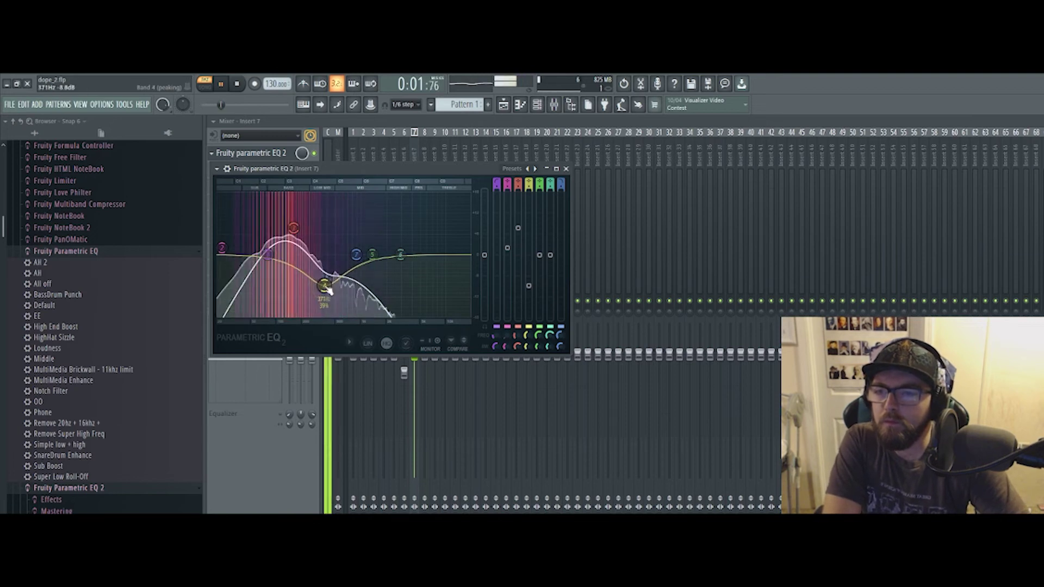
{"action": "left_click", "coordinate": [356, 255]}
{"action": "left_click", "coordinate": [324, 285]}
{"action": "left_click_drag", "start_coordinate": [317, 282], "coordinate": [333, 286]}
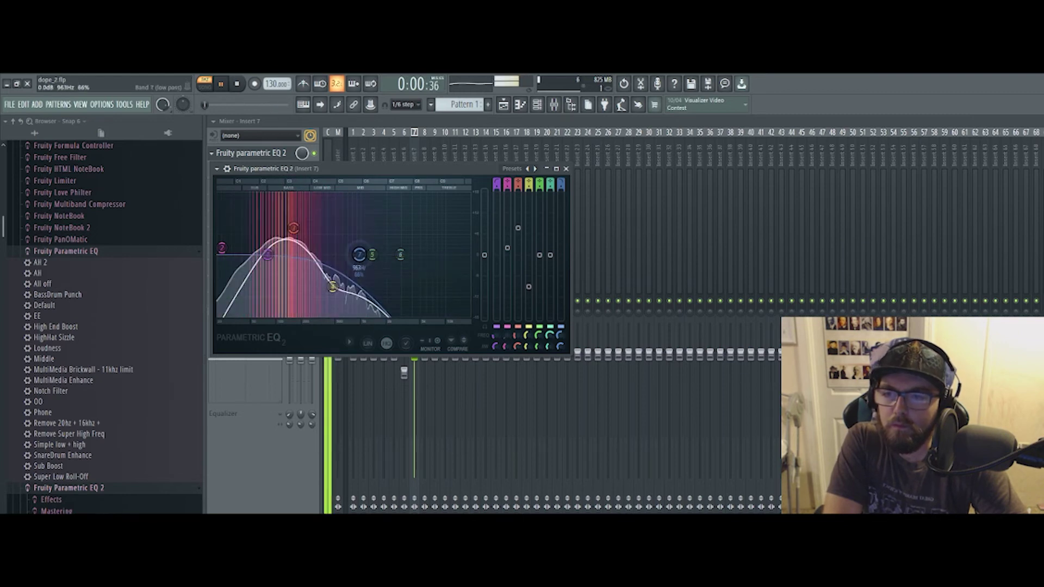
Move the band 7 low pass slightly higher, lower bands 5 and 6 a little, and close the EQ.
{"action": "left_click", "coordinate": [373, 255]}
{"action": "left_click_drag", "start_coordinate": [374, 255], "coordinate": [399, 261]}
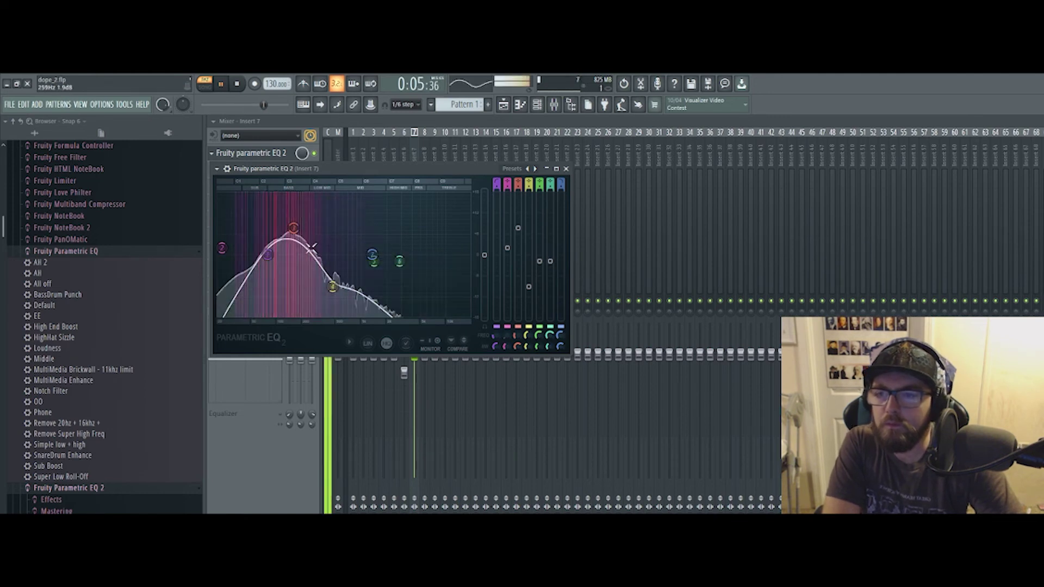
{"action": "left_click", "coordinate": [566, 169]}
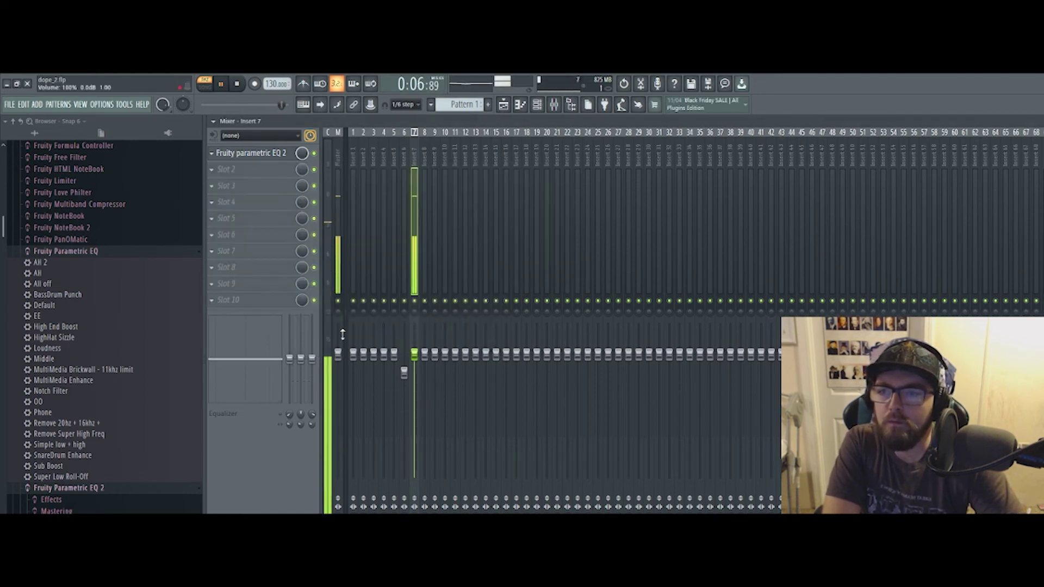
Load Fruity Blood Overdrive ahead of the EQ on mixer insert 7 and raise its pre amp slightly.
{"action": "left_click", "coordinate": [263, 158]}
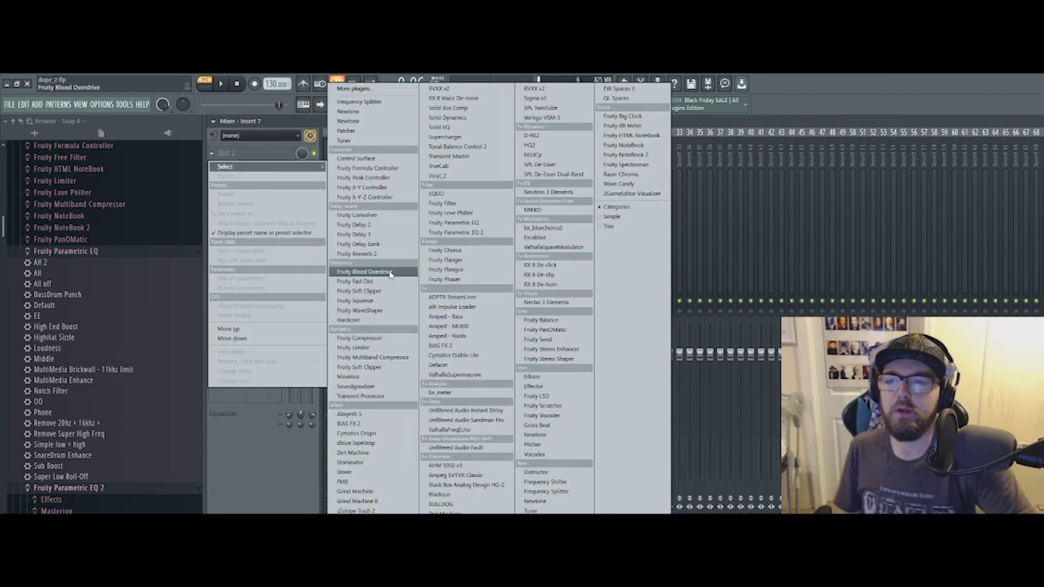
{"action": "left_click", "coordinate": [365, 271]}
{"action": "key", "text": "space"}
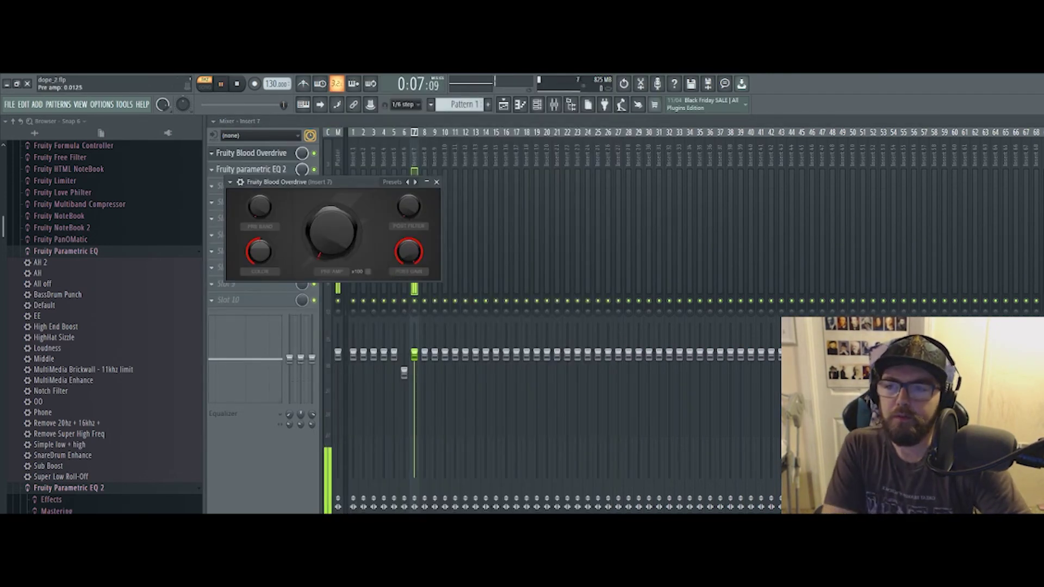
{"action": "mouse_move", "coordinate": [332, 234]}
{"action": "left_mouse_down"}
{"action": "mouse_move", "coordinate": [332, 220]}
{"action": "mouse_move", "coordinate": [328, 245]}
{"action": "left_mouse_up"}
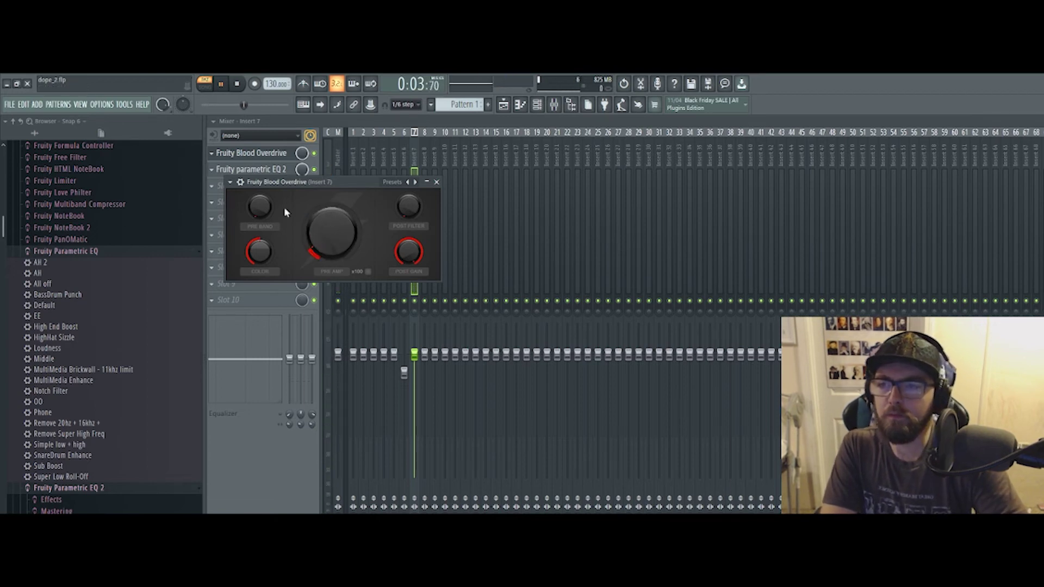
{"action": "left_click_drag", "start_coordinate": [327, 182], "coordinate": [538, 200]}
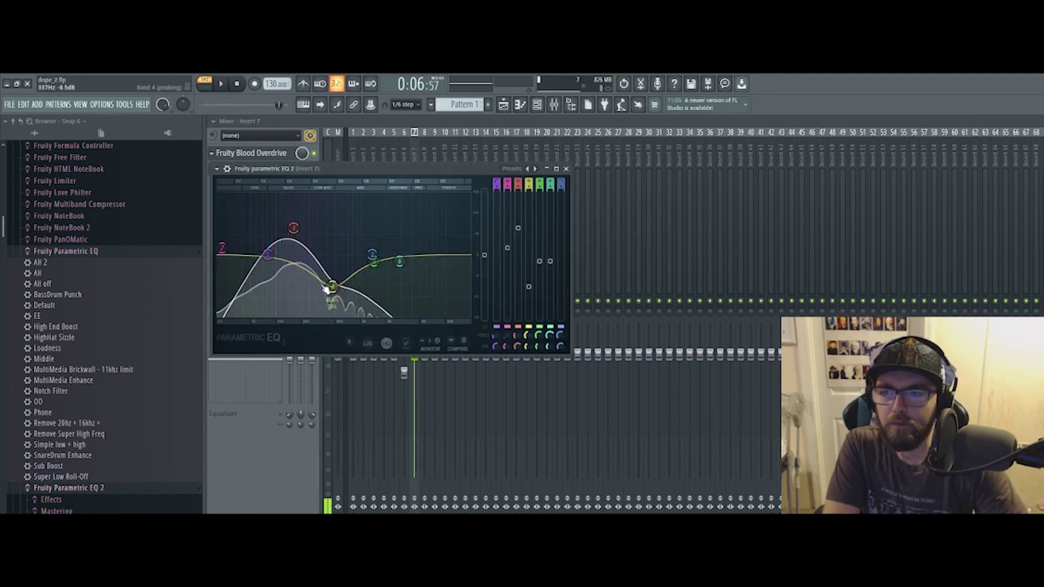
Set Blood Overdrive's pre band to about 0.55 and color to 1.0, and raise its post filter.
{"action": "left_click", "coordinate": [547, 168]}
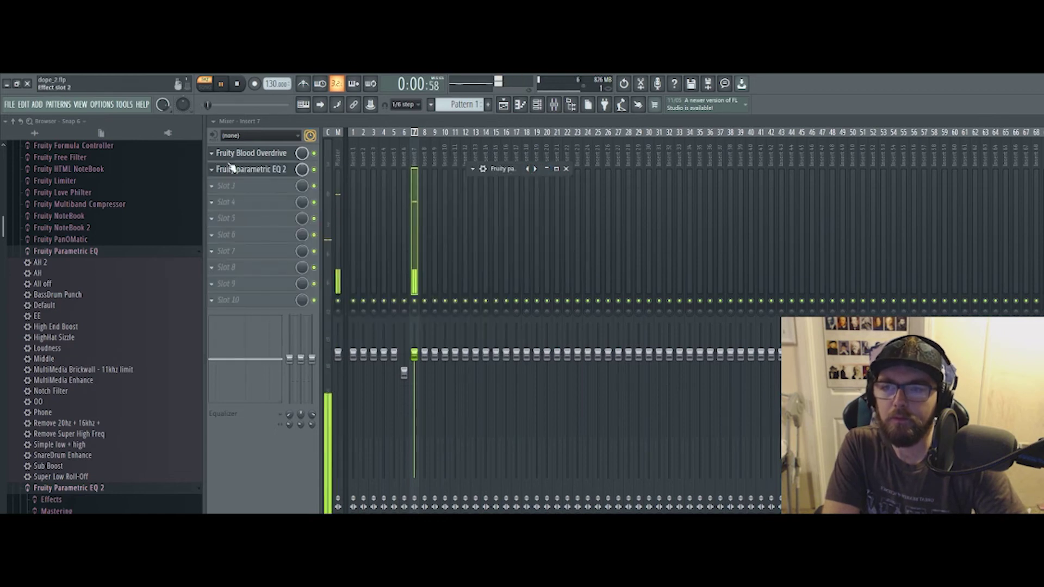
{"action": "left_click", "coordinate": [268, 154]}
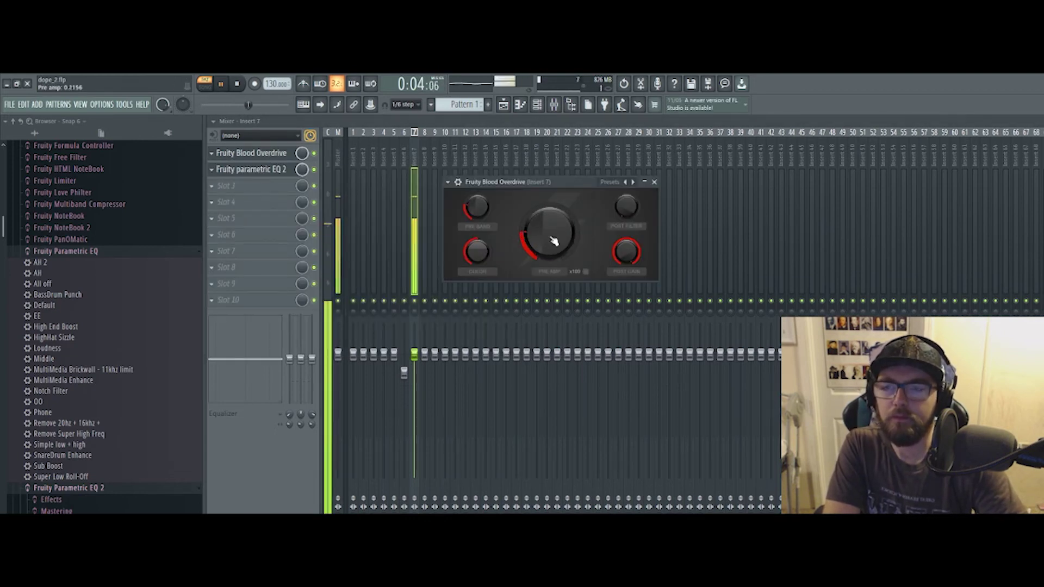
{"action": "mouse_move", "coordinate": [632, 216]}
{"action": "left_mouse_down"}
{"action": "mouse_move", "coordinate": [634, 206]}
{"action": "mouse_move", "coordinate": [630, 231]}
{"action": "left_mouse_up"}
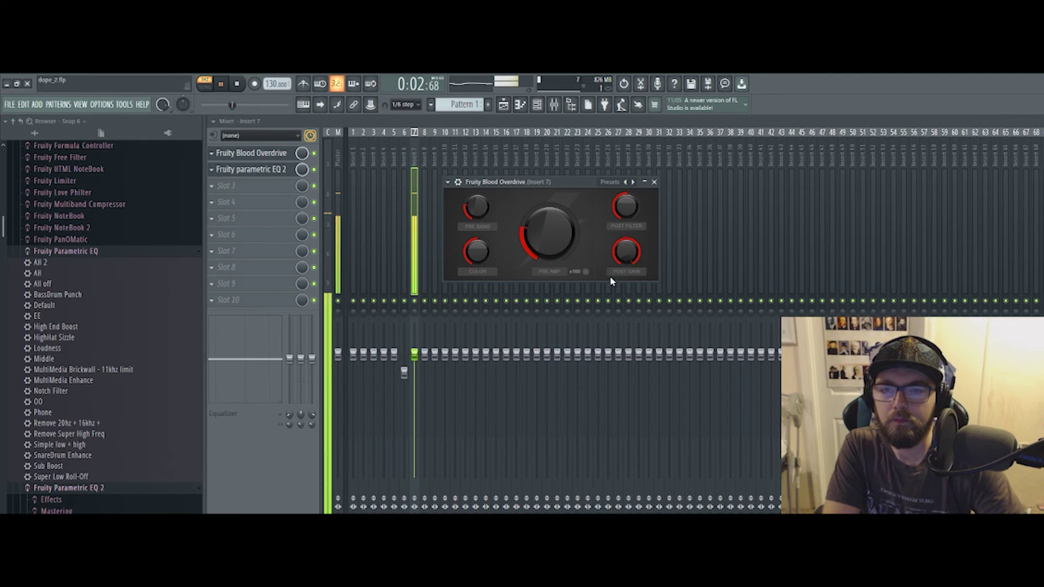
{"action": "left_click_drag", "start_coordinate": [478, 207], "coordinate": [478, 217]}
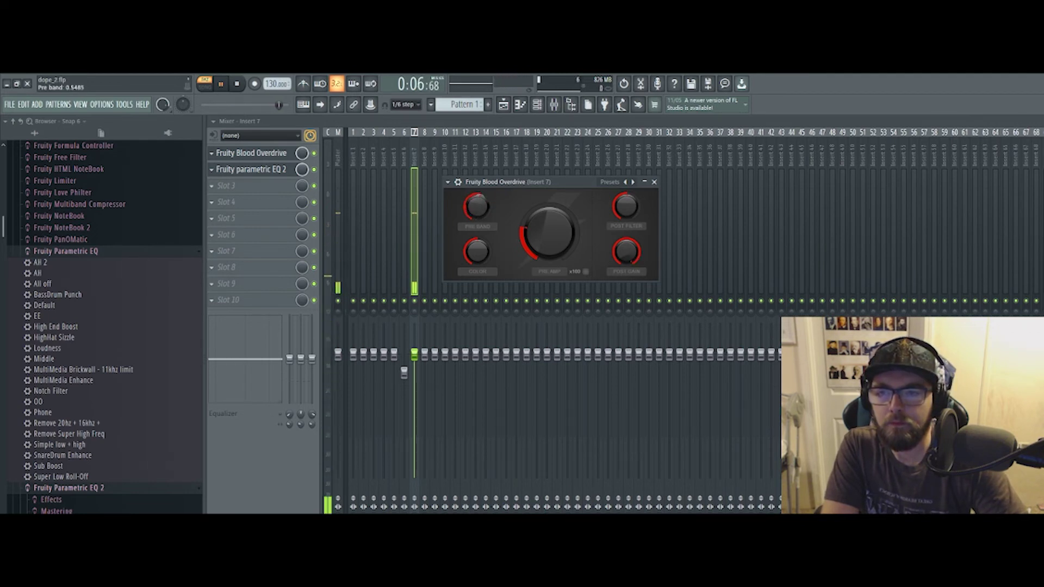
{"action": "left_click", "coordinate": [476, 251]}
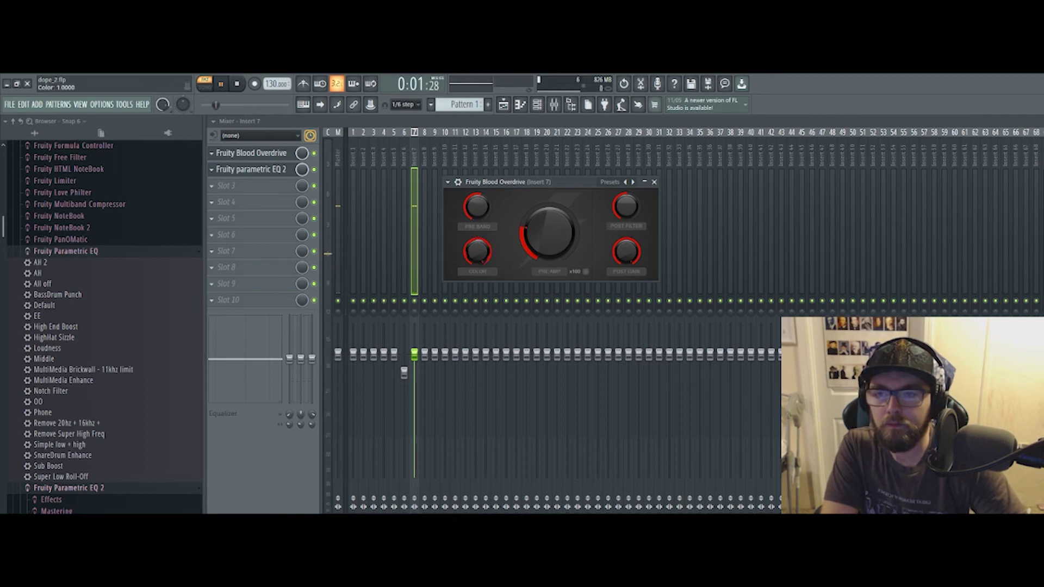
Set Blood Overdrive's pre amp to about 0.33 while listening to the 808, and close the plugin.
{"action": "left_click_drag", "start_coordinate": [548, 233], "coordinate": [571, 266]}
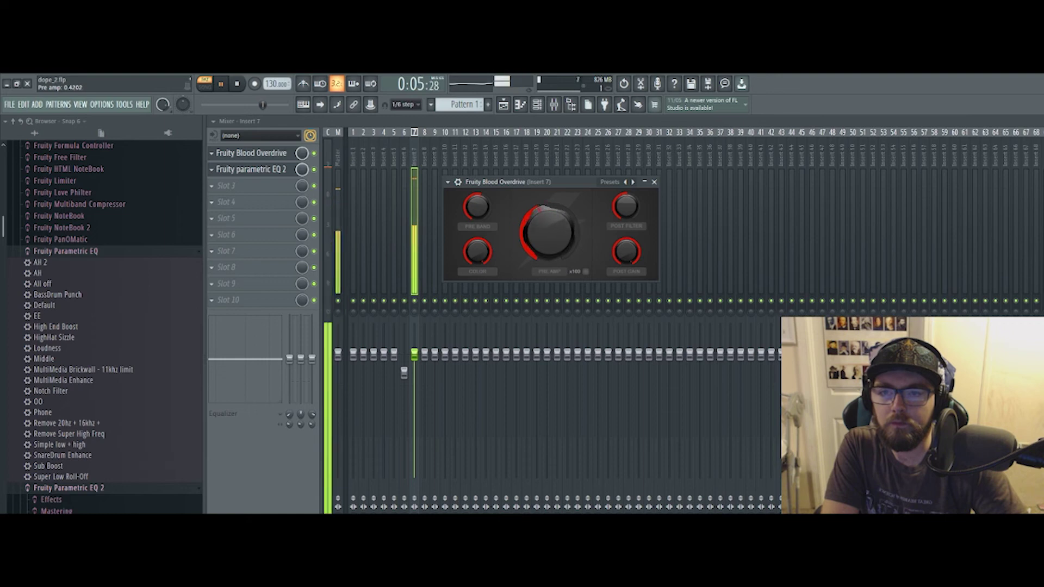
{"action": "left_click_drag", "start_coordinate": [559, 228], "coordinate": [559, 232]}
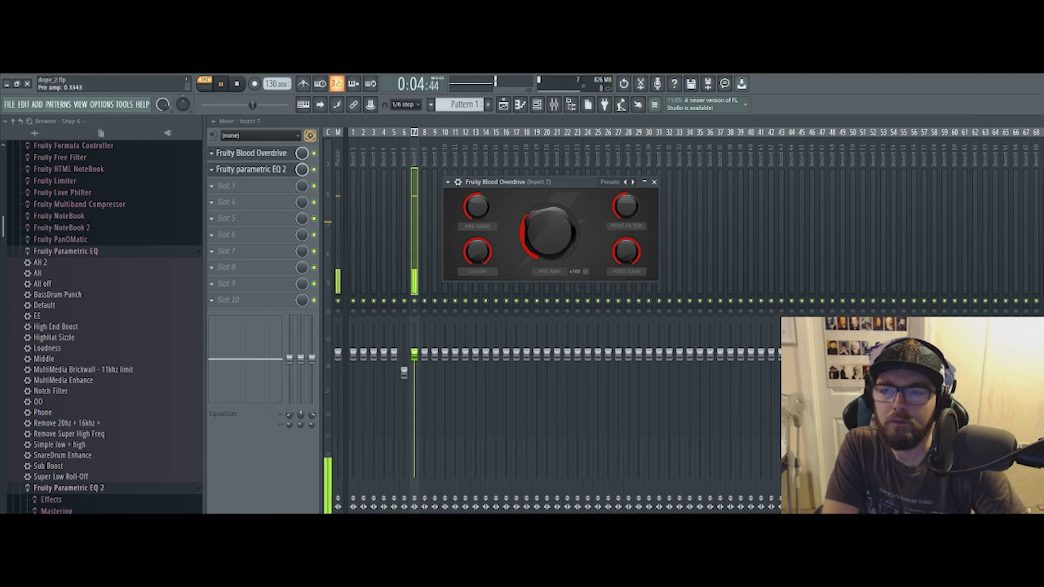
{"action": "left_click", "coordinate": [655, 182]}
Shift Blood Overdrive and the EQ down one slot each on insert 7 and load Fruity Fast Dist in slot 1.
{"action": "key", "text": "space"}
{"action": "left_click_drag", "start_coordinate": [291, 189], "coordinate": [279, 160]}
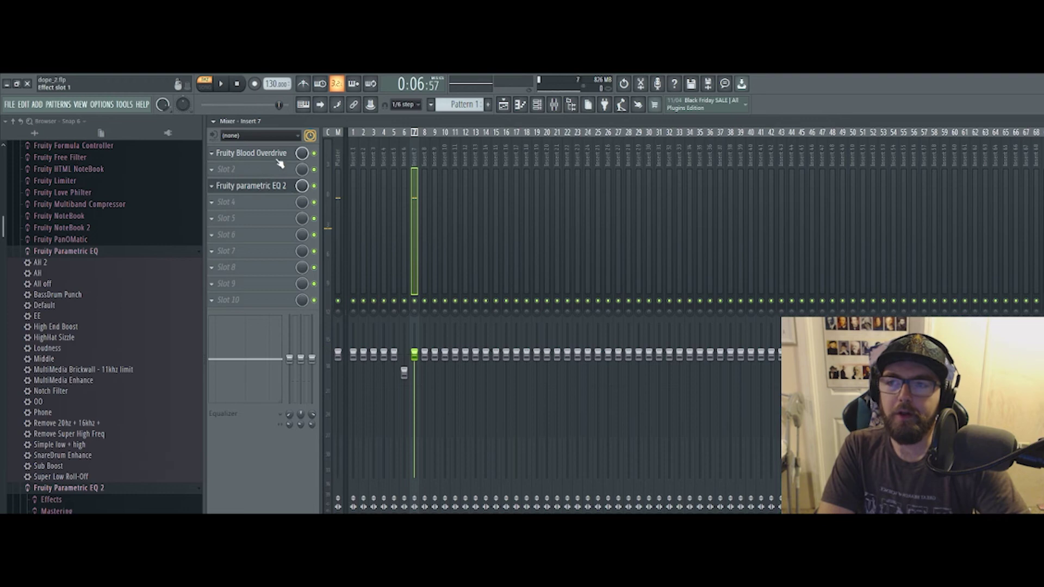
{"action": "left_click", "coordinate": [9, 103]}
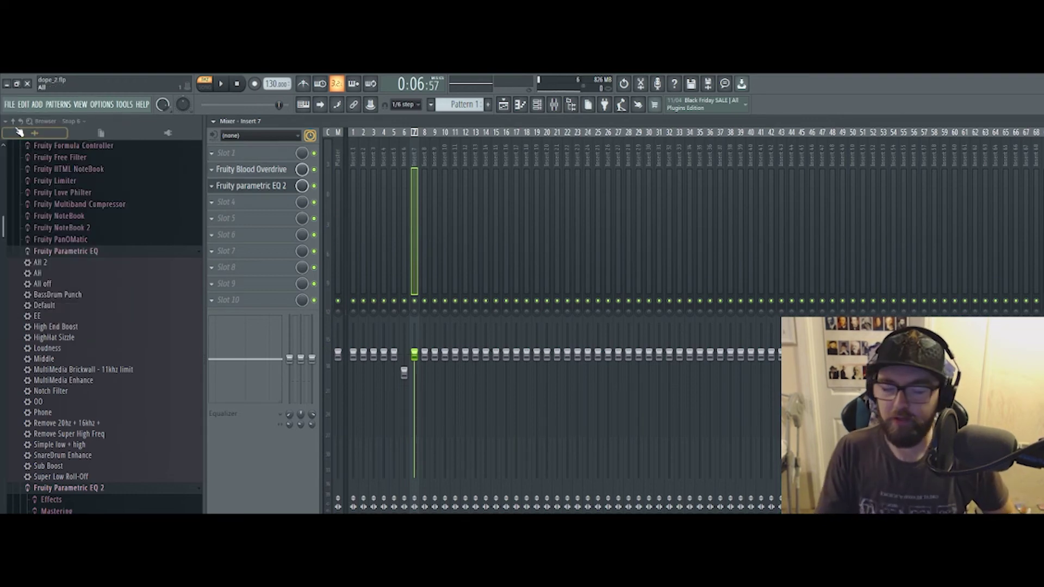
{"action": "left_click", "coordinate": [263, 161]}
{"action": "mouse_move", "coordinate": [264, 167]}
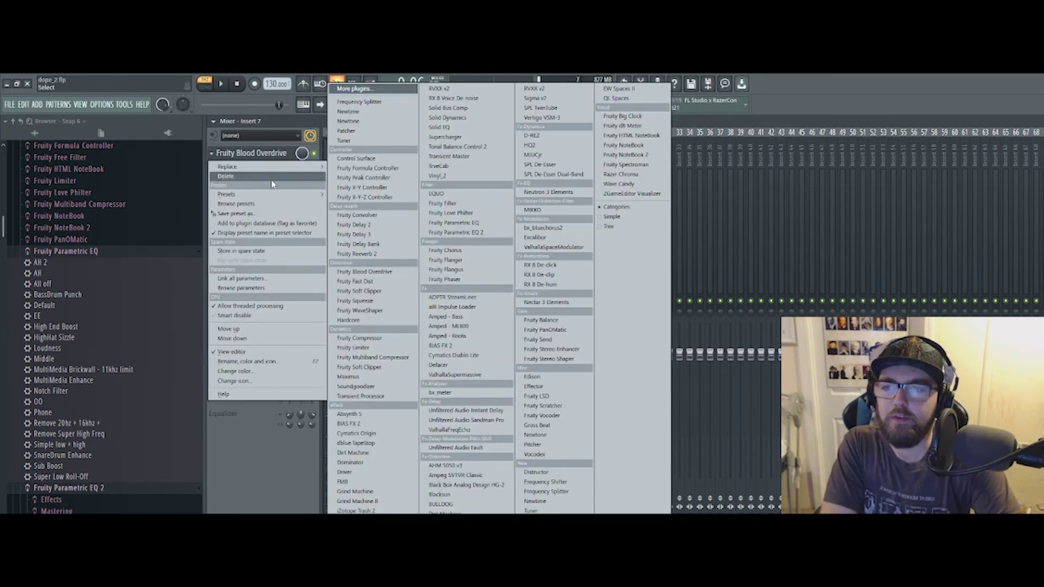
{"action": "left_click", "coordinate": [360, 283]}
{"action": "key", "text": "space"}
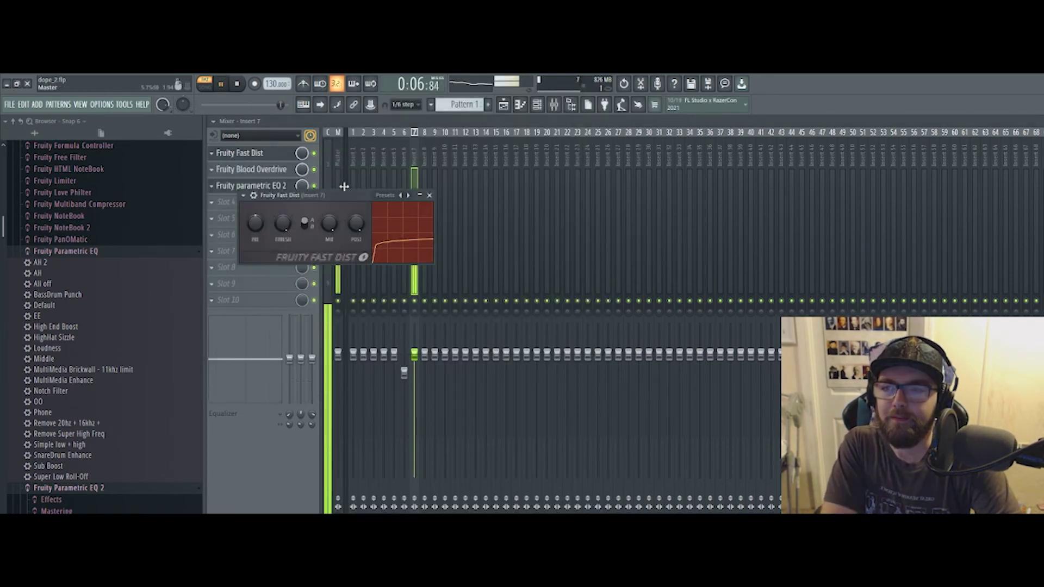
Try Fruity Fast Dist's compressor, Default and fuzz presets on the 808.
{"action": "left_click", "coordinate": [410, 197]}
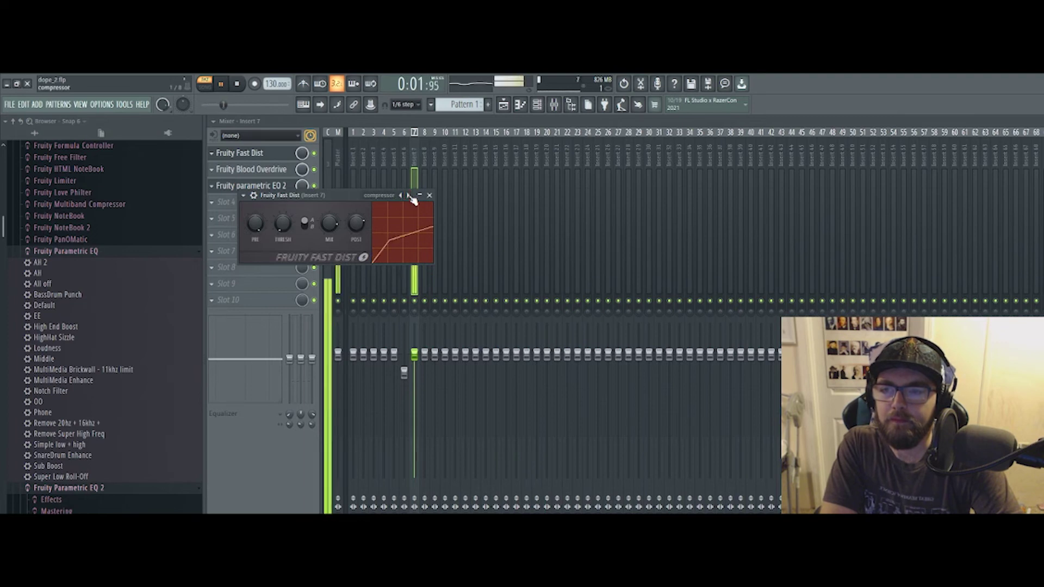
{"action": "left_click", "coordinate": [410, 196]}
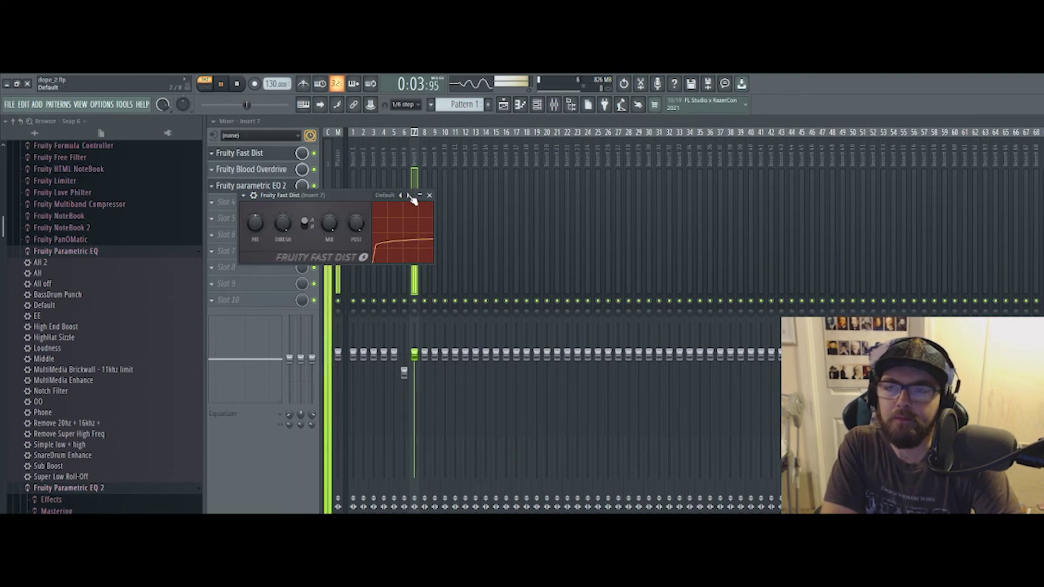
{"action": "left_click", "coordinate": [410, 196]}
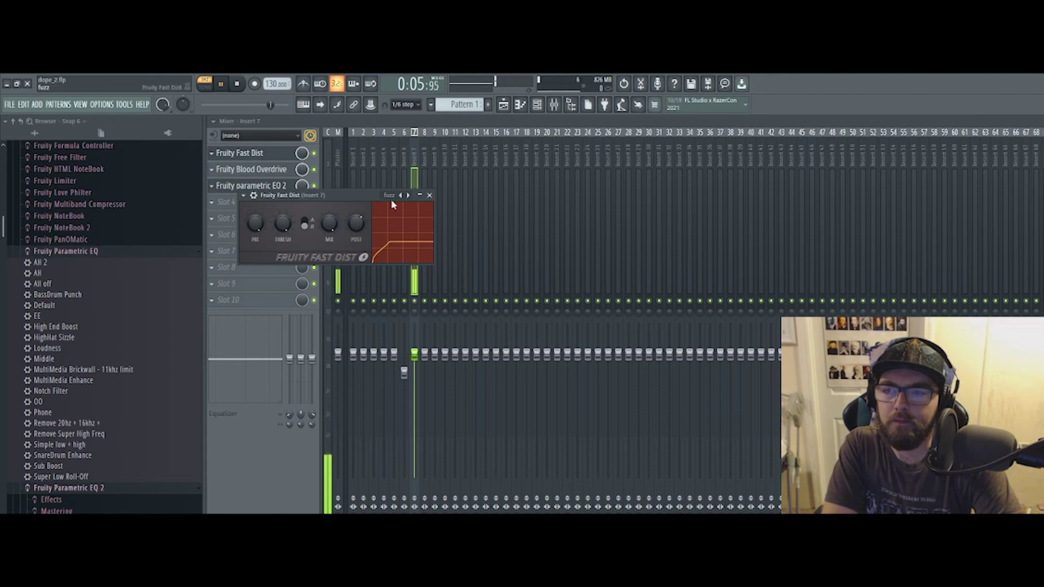
{"action": "left_click", "coordinate": [429, 194]}
Adjust Fruity Fast Dist's mix level by ear and switch the plugin to its overdrive preset.
{"action": "left_click_drag", "start_coordinate": [300, 155], "coordinate": [301, 152]}
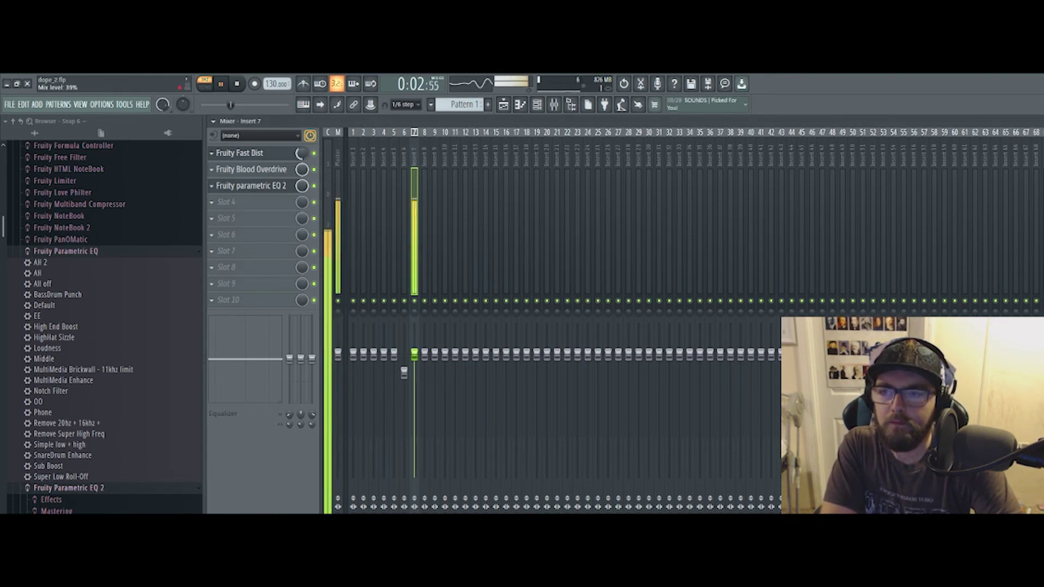
{"action": "left_click_drag", "start_coordinate": [301, 154], "coordinate": [301, 152]}
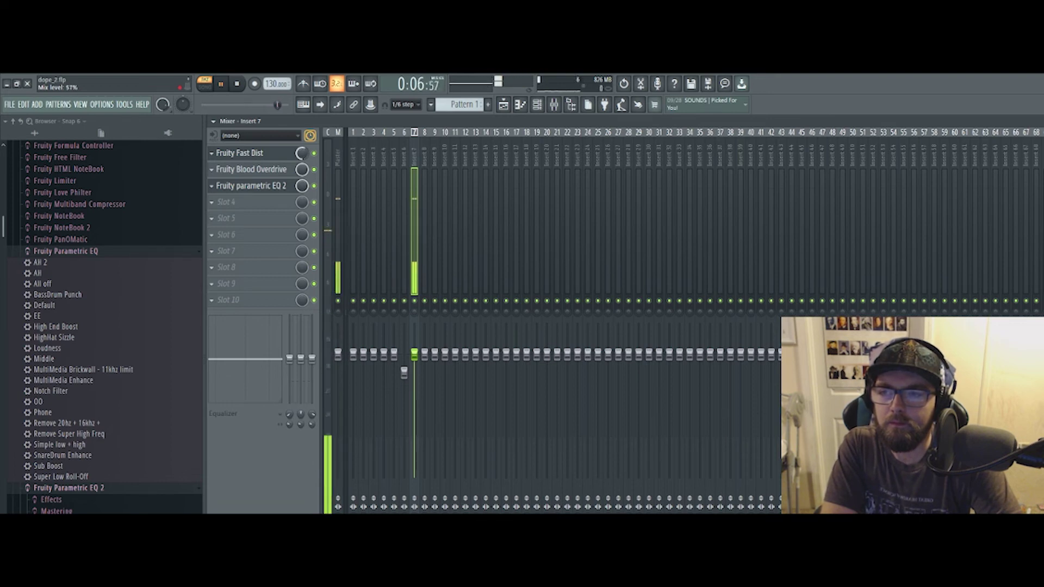
{"action": "left_click_drag", "start_coordinate": [302, 153], "coordinate": [305, 157]}
{"action": "key", "text": "space"}
{"action": "key", "text": "space"}
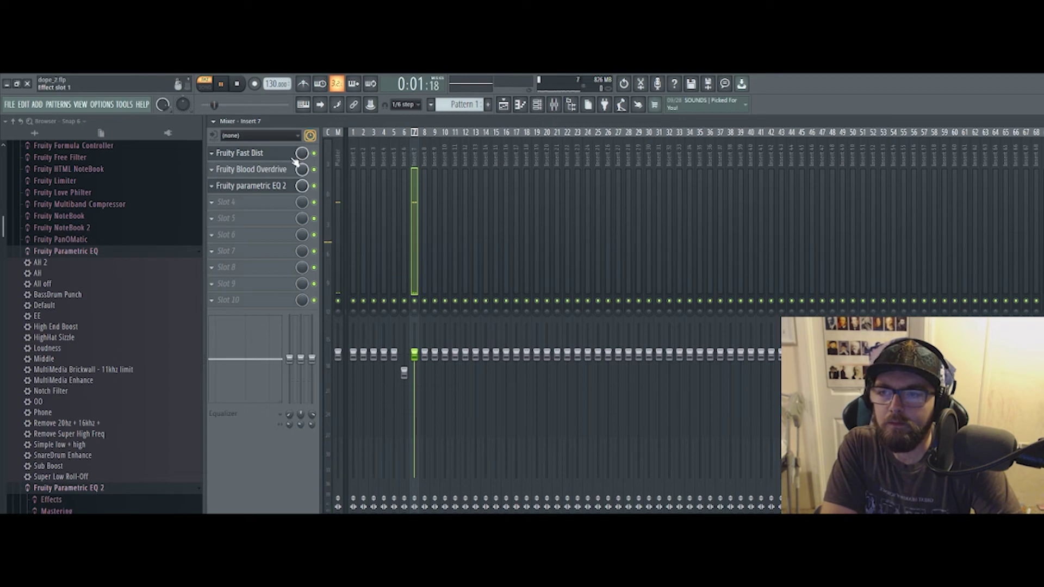
{"action": "left_click", "coordinate": [244, 153]}
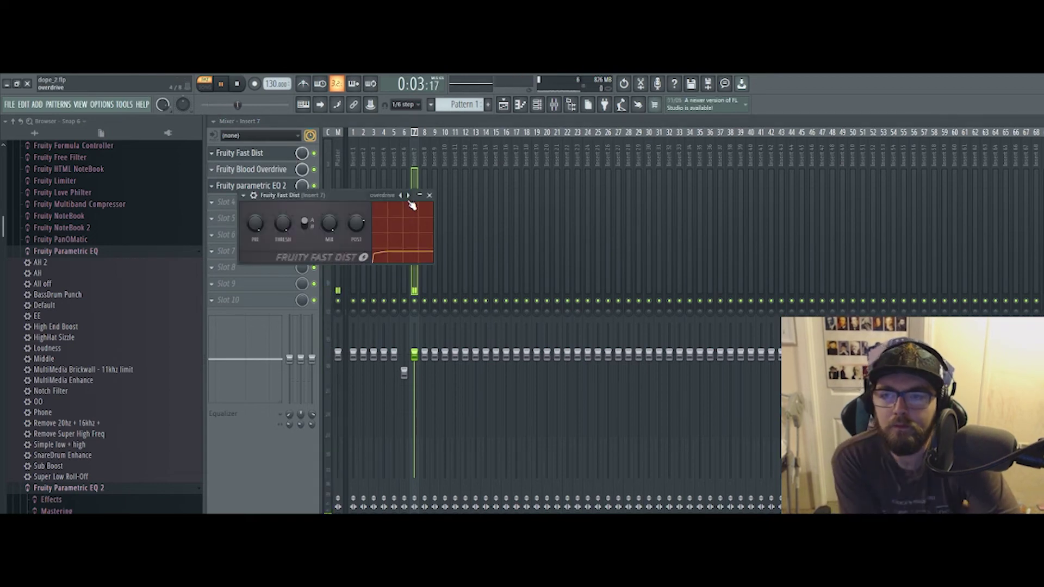
{"action": "left_click", "coordinate": [429, 195]}
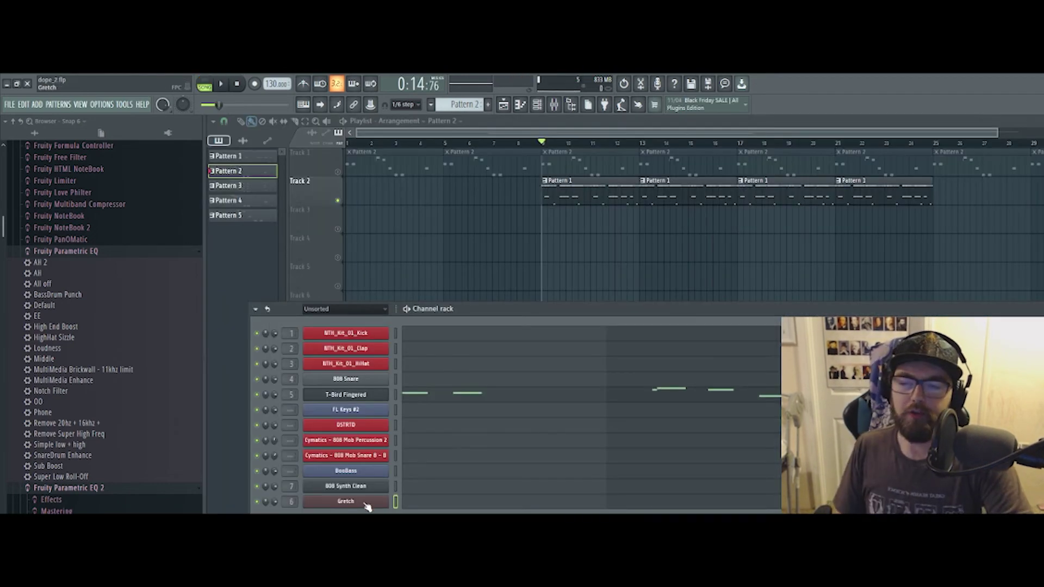
Add a 3x Osc channel below the Gretch channel and move its window clear of the channel list.
{"action": "left_click", "coordinate": [345, 519]}
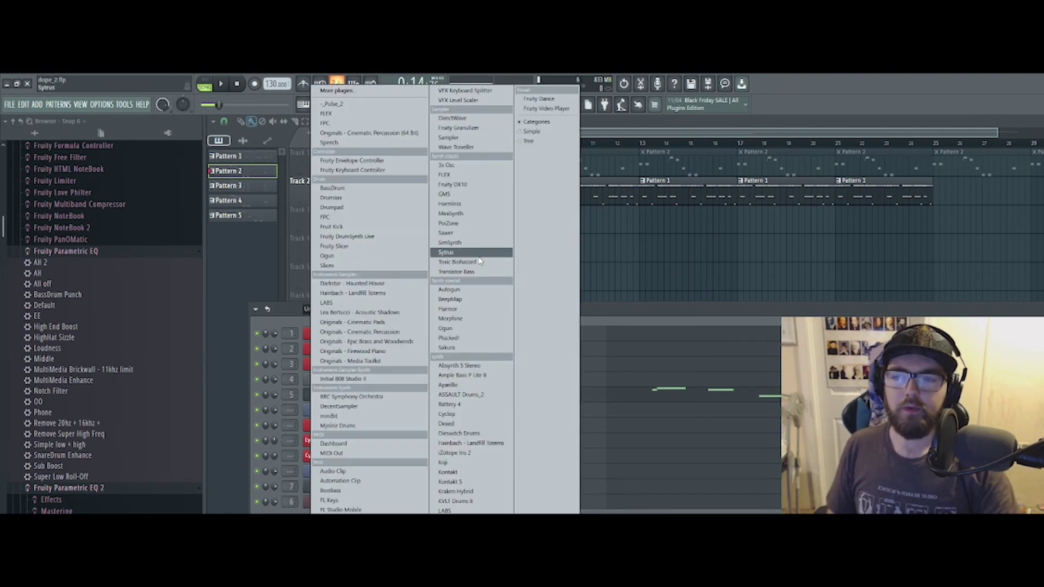
{"action": "left_click", "coordinate": [459, 165]}
{"action": "left_click_drag", "start_coordinate": [460, 182], "coordinate": [723, 183]}
Set 3x Osc oscillators 1 and 2 to sine waves and adjust oscillator 1's fine tuning.
{"action": "left_click", "coordinate": [554, 231]}
{"action": "left_click", "coordinate": [516, 231]}
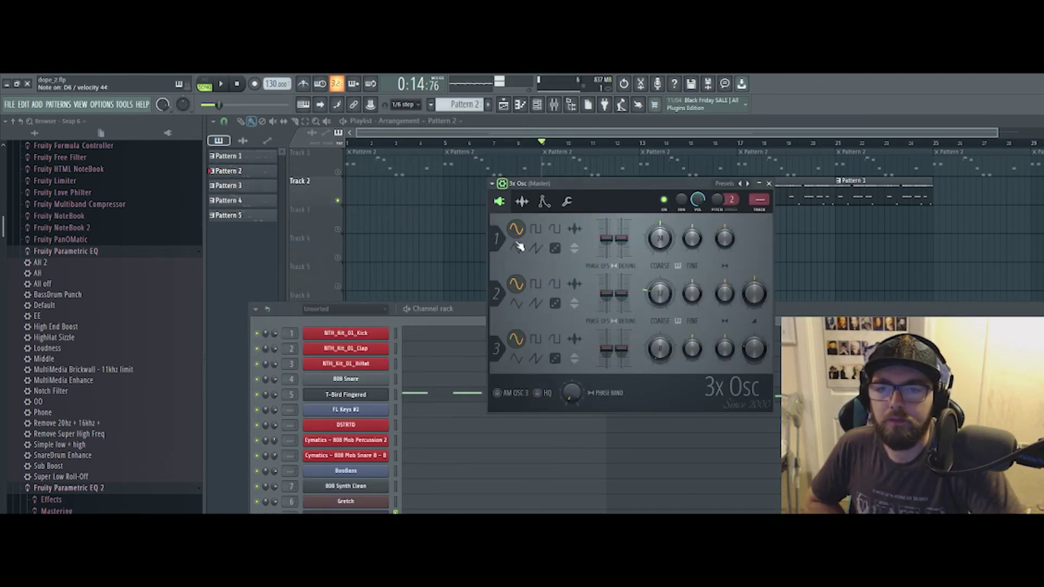
{"action": "left_click", "coordinate": [516, 284]}
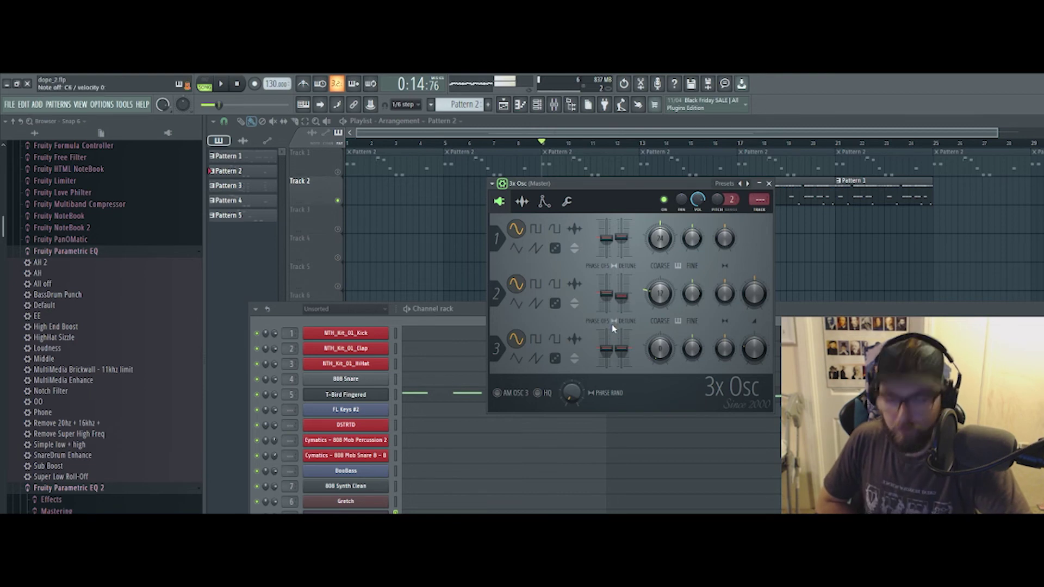
{"action": "left_click_drag", "start_coordinate": [692, 238], "coordinate": [692, 255]}
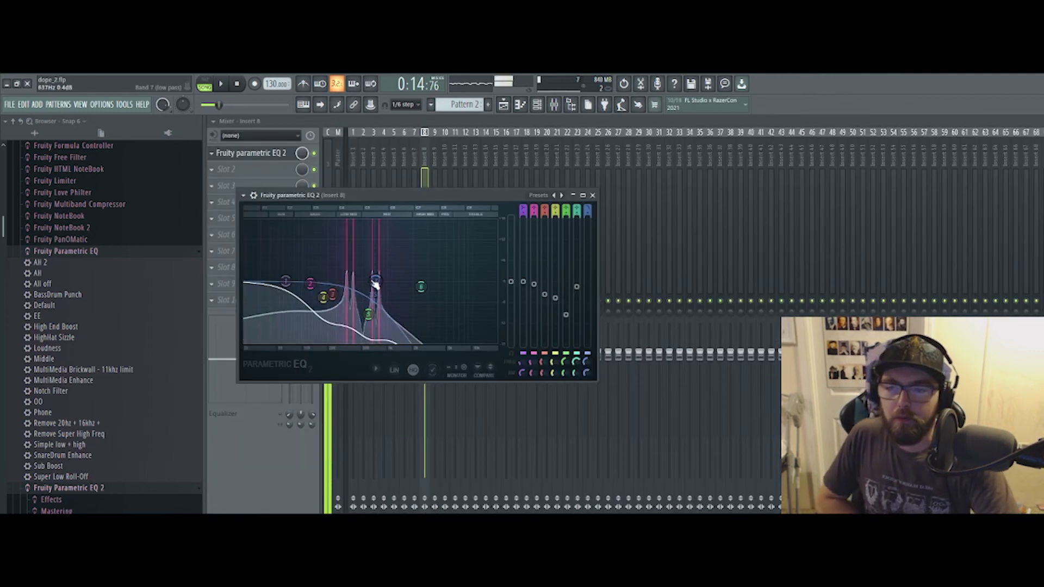
Load Fruity Reeverb 2 after the EQ on mixer insert 8 and browse its presets.
{"action": "left_click", "coordinate": [573, 195]}
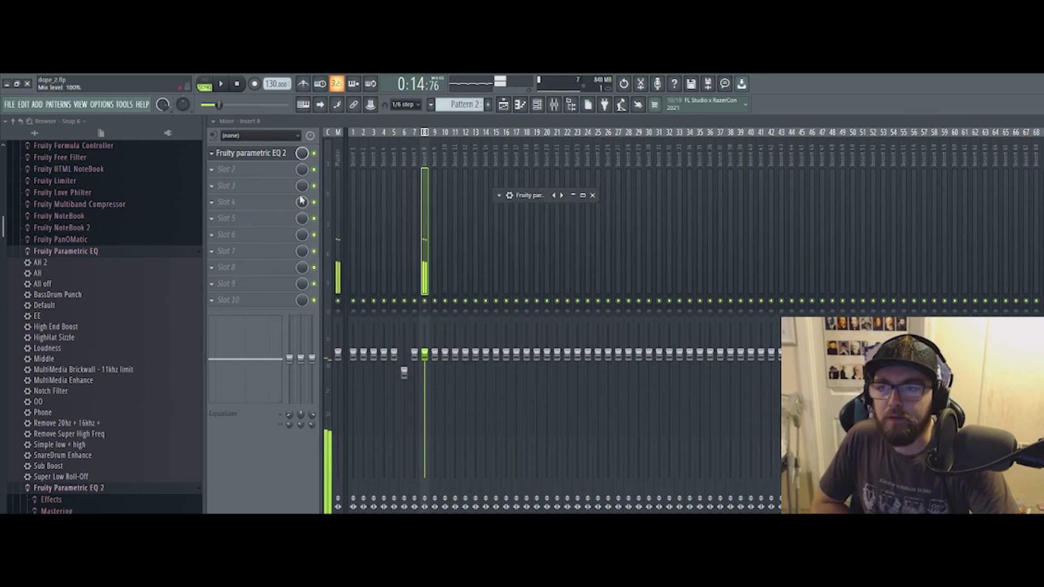
{"action": "left_click", "coordinate": [282, 172]}
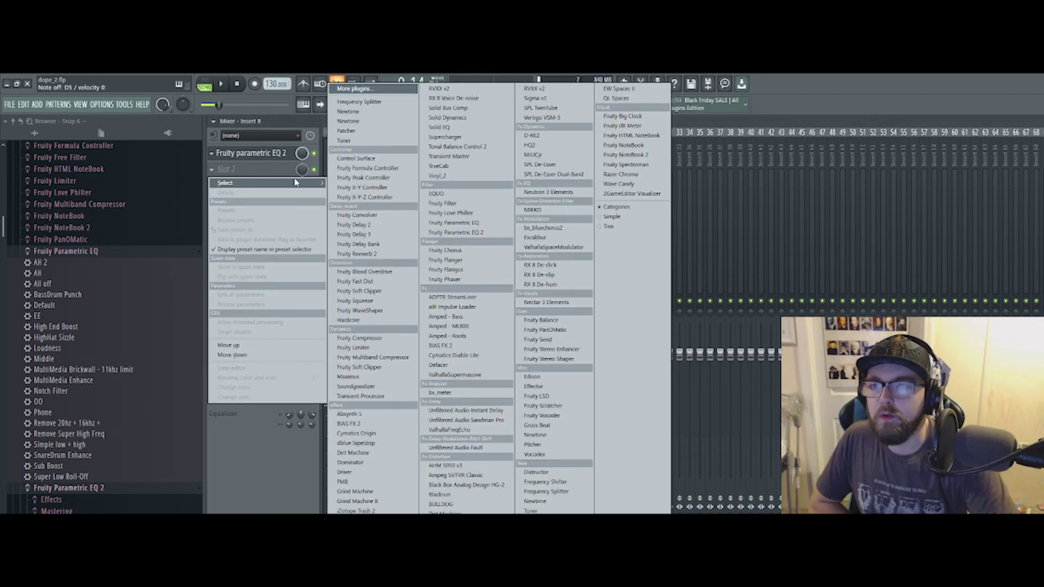
{"action": "left_click", "coordinate": [388, 255]}
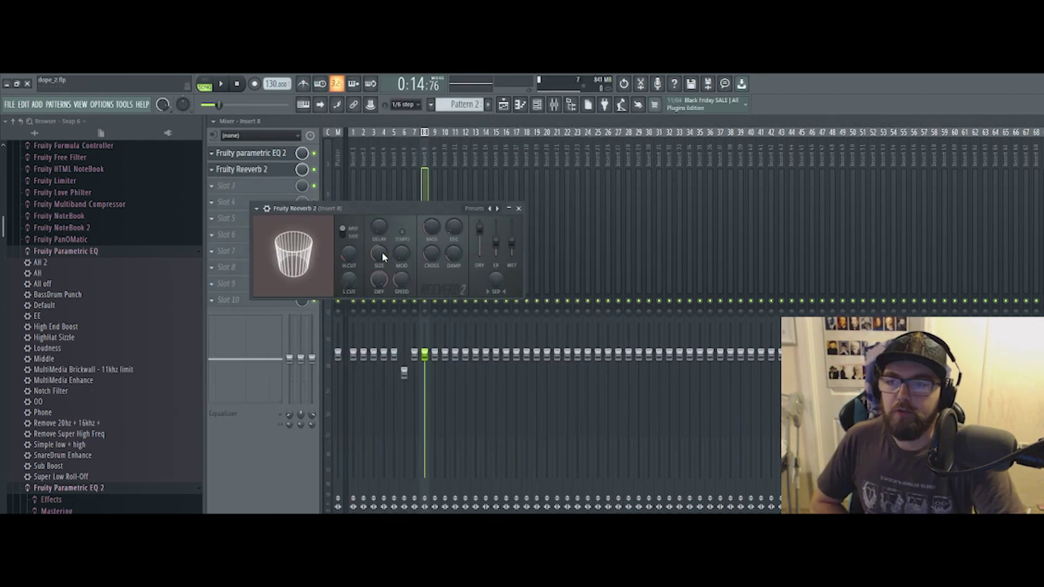
{"action": "left_click", "coordinate": [471, 208]}
{"action": "left_click", "coordinate": [493, 212]}
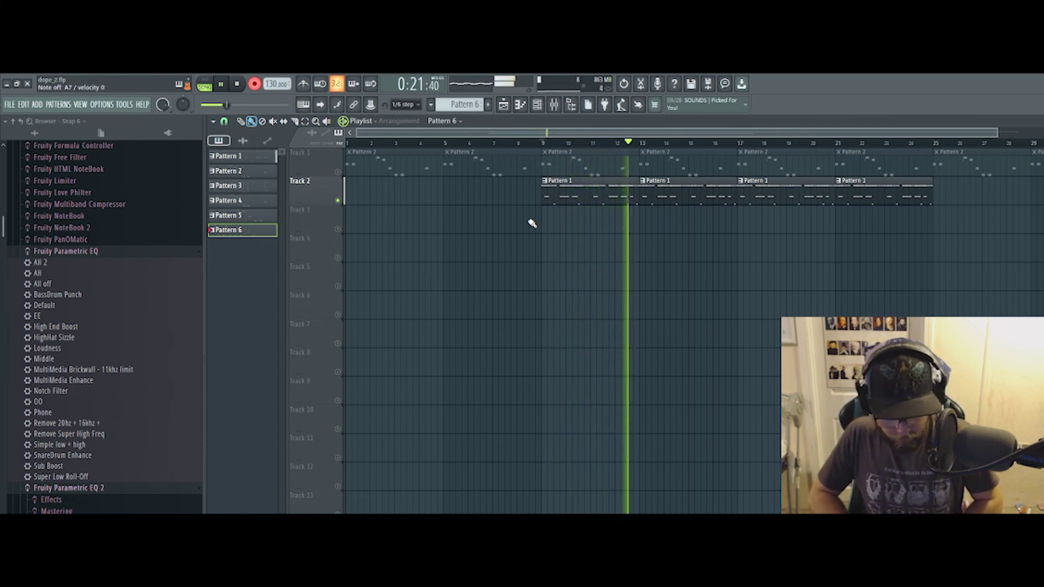
Finish recording the 3x Osc part into Pattern 6, quantize its notes with the 8_eighths-only template and play it back.
{"action": "key", "text": "space"}
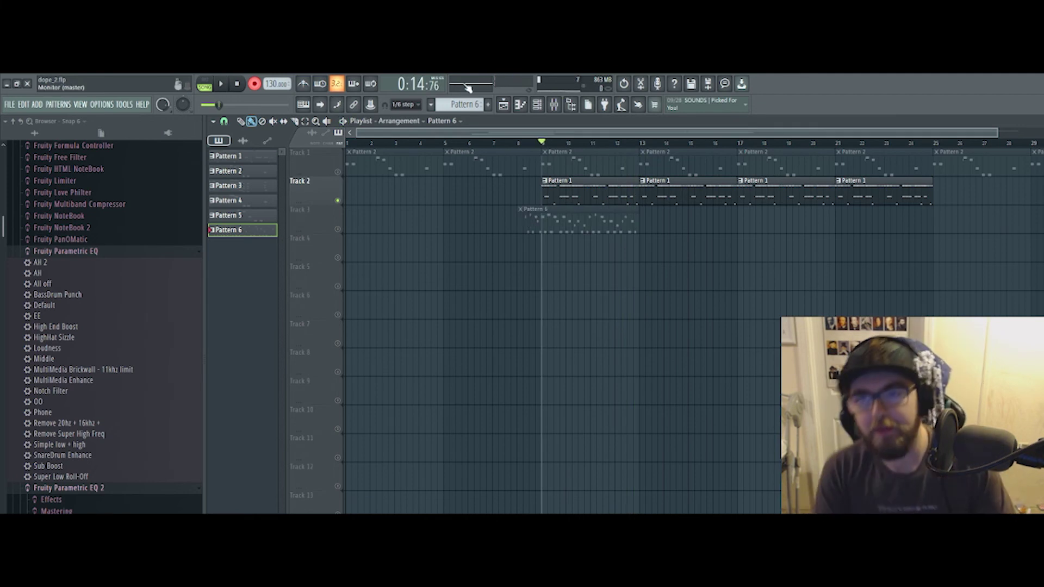
{"action": "key", "text": "space"}
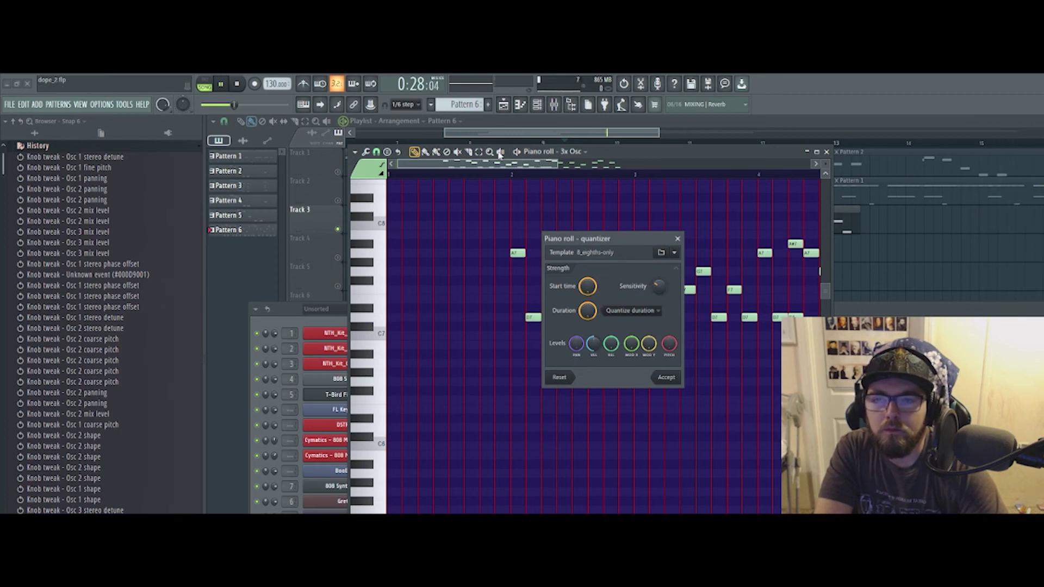
{"action": "left_click_drag", "start_coordinate": [621, 242], "coordinate": [568, 196]}
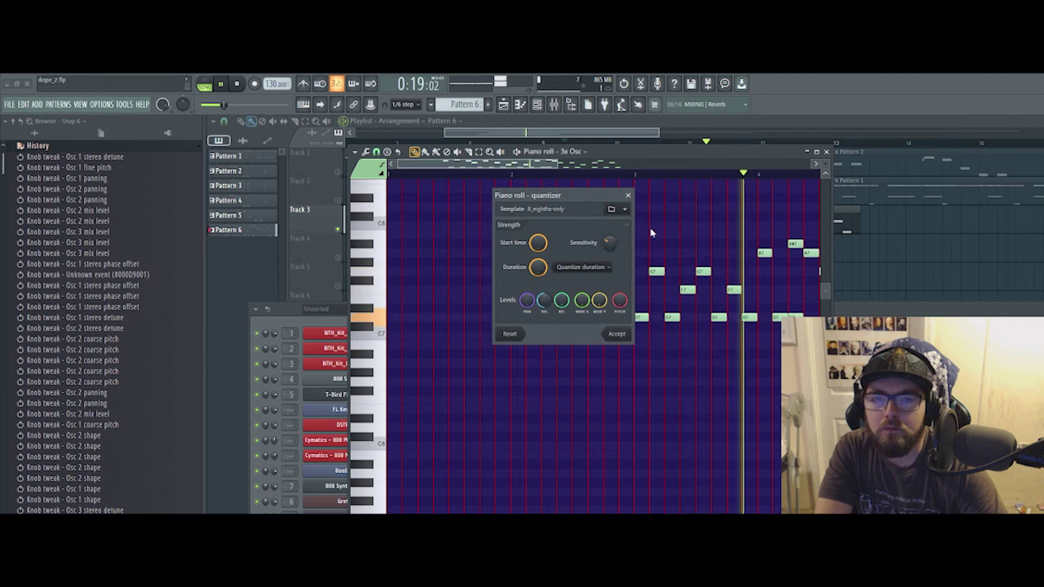
{"action": "left_click", "coordinate": [617, 334]}
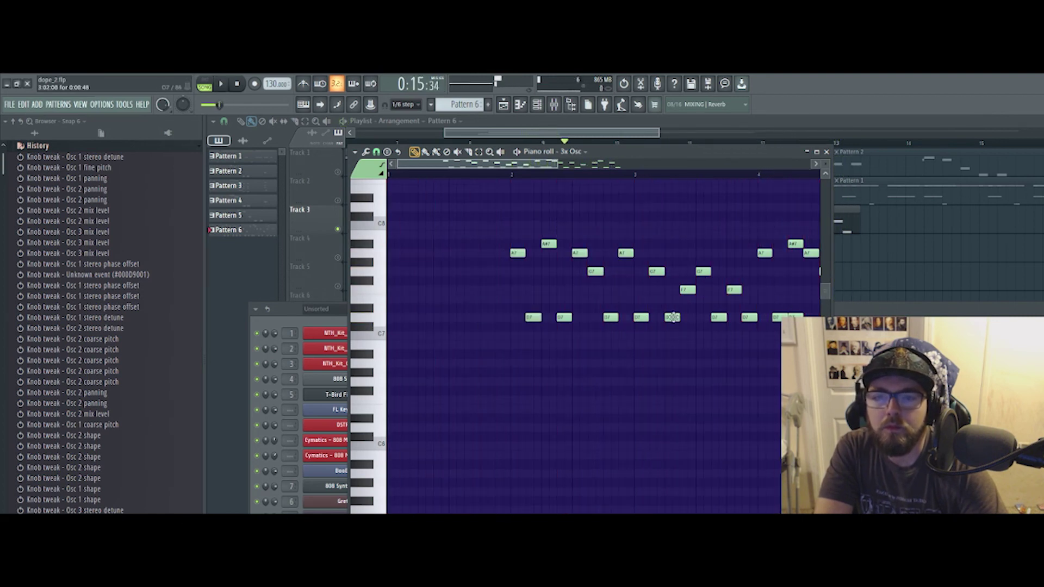
{"action": "key", "text": "space"}
{"action": "key", "text": "F7"}
{"action": "key", "text": "space"}
{"action": "key", "text": "space"}
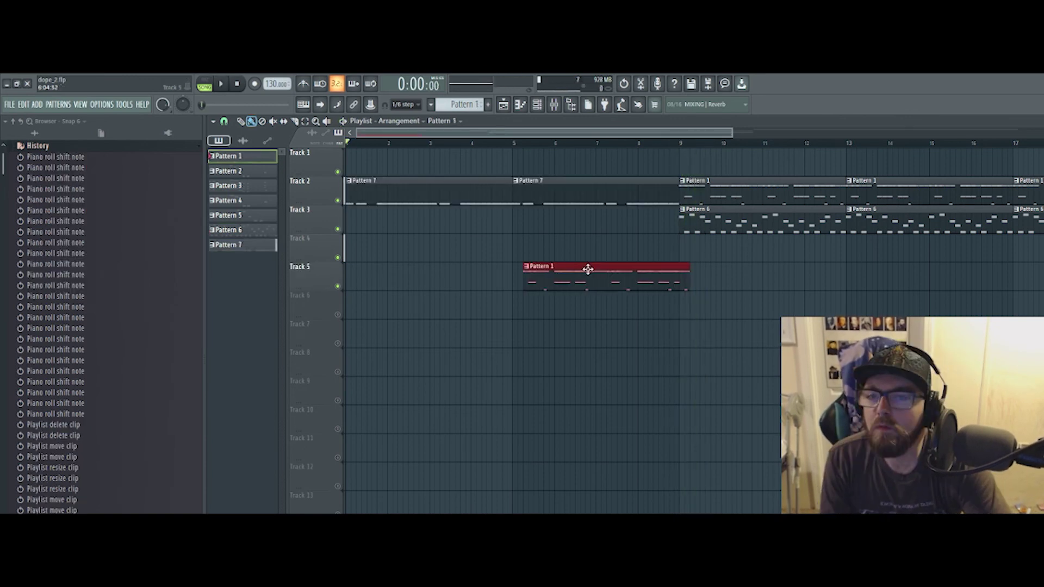
Move the Pattern 1 clip from Track 5 to Track 3 so it starts at bar 5.
{"action": "key", "text": "space"}
{"action": "left_click_drag", "start_coordinate": [588, 268], "coordinate": [578, 205]}
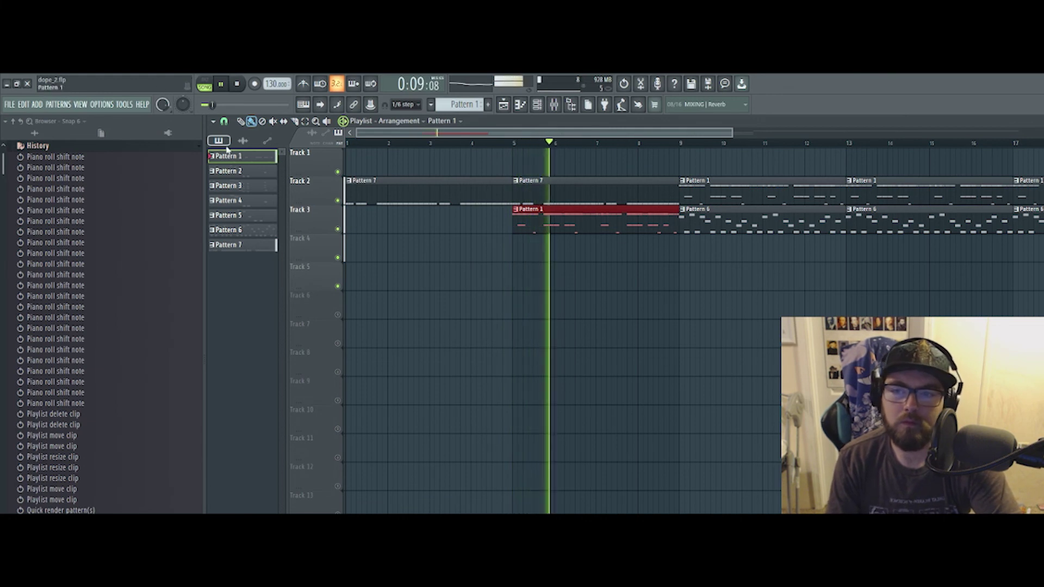
{"action": "left_click", "coordinate": [18, 109]}
{"action": "key", "text": "Escape"}
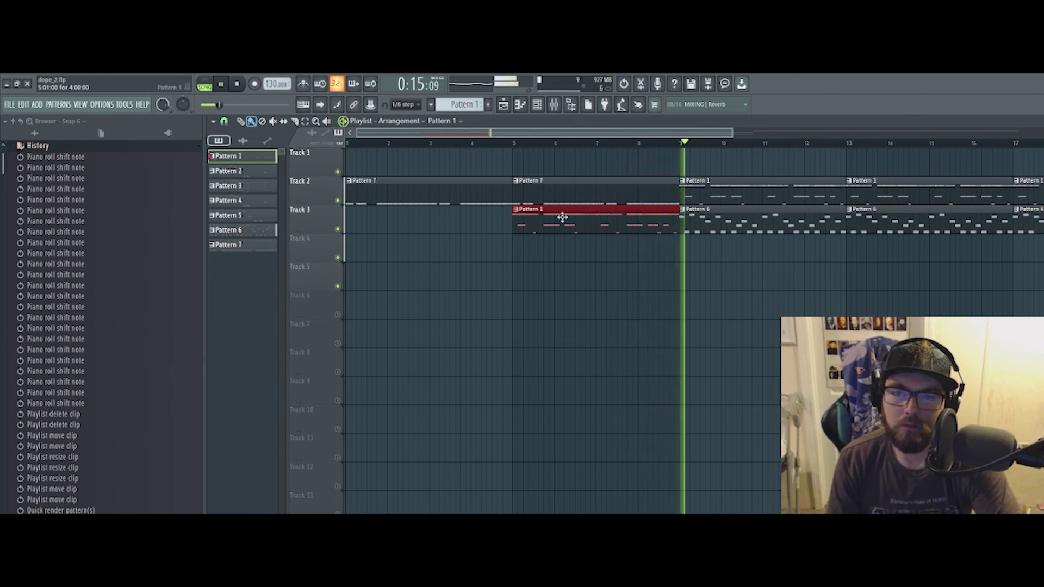
Delete the four Pattern 2 clips on Track 1 from bar 25 onward.
{"action": "scroll", "coordinate": [705, 262], "scroll_direction": "down", "scroll_amount": 2}
{"action": "scroll", "coordinate": [709, 260], "scroll_direction": "up", "scroll_amount": 1}
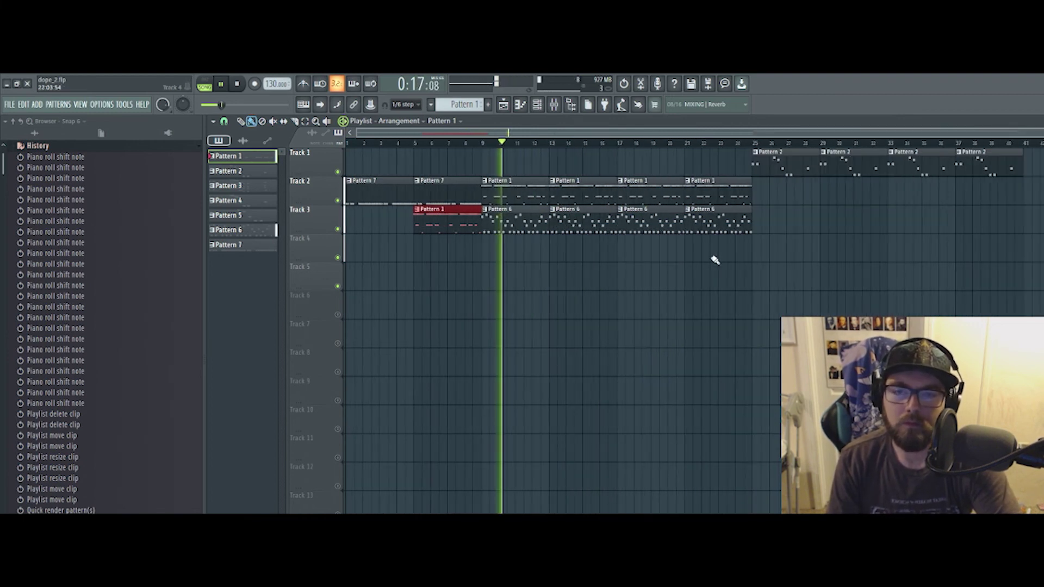
{"action": "scroll", "coordinate": [478, 239], "scroll_direction": "up", "scroll_amount": 2}
{"action": "scroll", "coordinate": [477, 242], "scroll_direction": "down", "scroll_amount": 2}
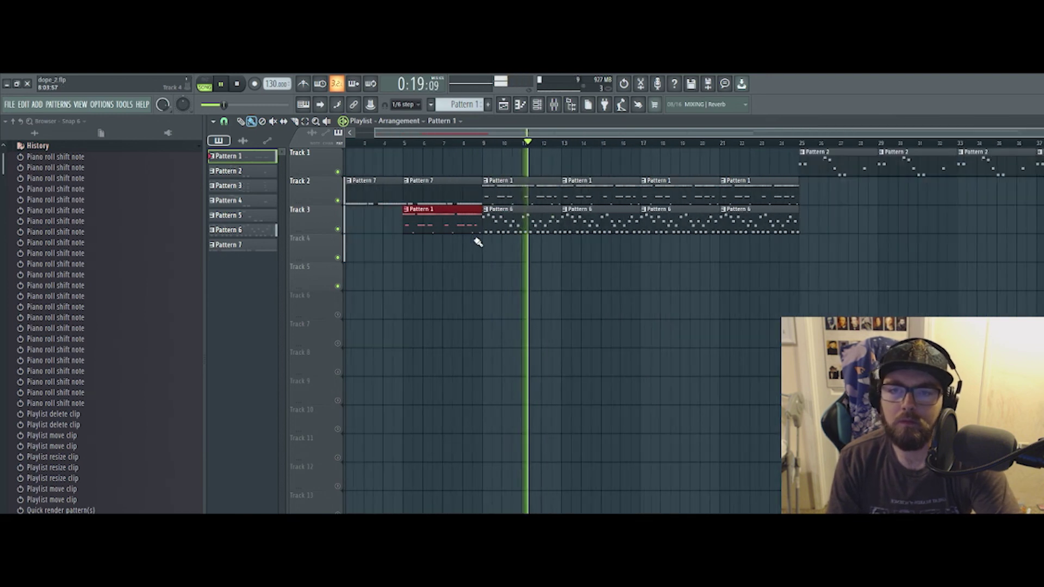
{"action": "scroll", "coordinate": [481, 239], "scroll_direction": "down", "scroll_amount": 1}
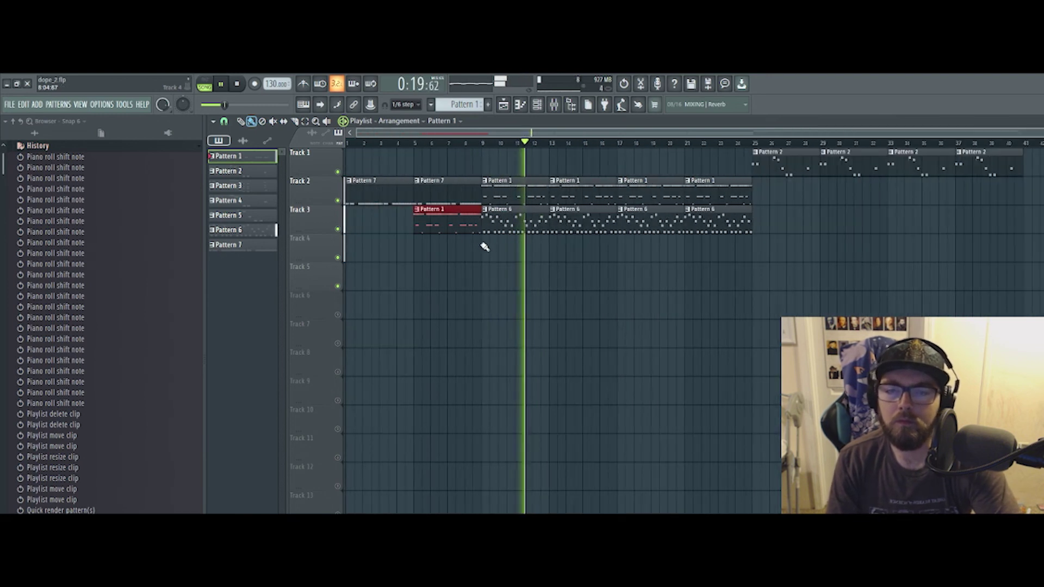
{"action": "right_click", "coordinate": [772, 163]}
{"action": "right_click", "coordinate": [840, 163]}
{"action": "right_click", "coordinate": [908, 163]}
{"action": "right_click", "coordinate": [976, 163]}
{"action": "left_click", "coordinate": [24, 104]}
{"action": "left_click", "coordinate": [29, 155]}
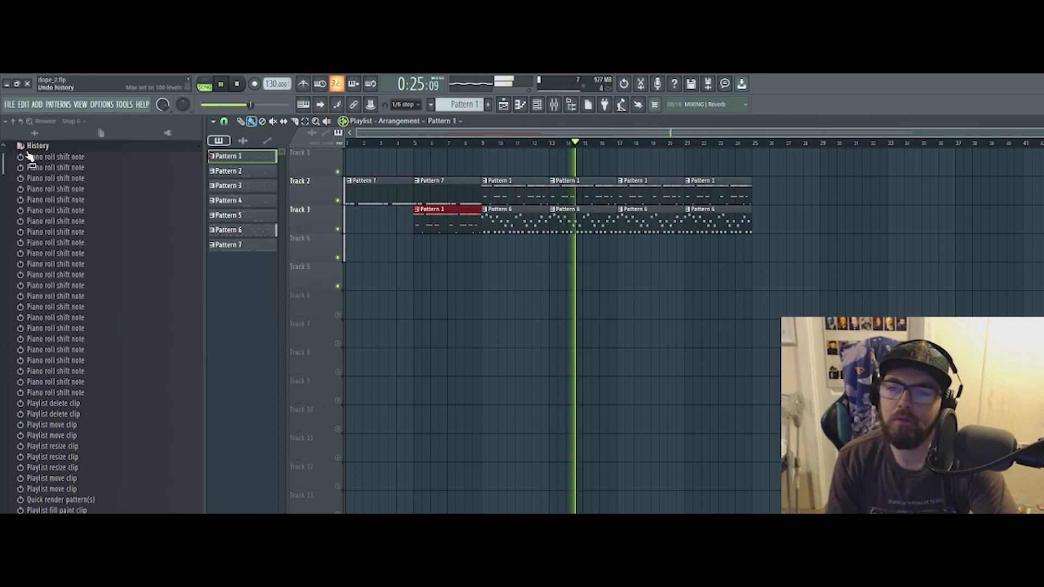
Check the mixer levels while the arrangement plays, and stop playback.
{"action": "left_click", "coordinate": [554, 104]}
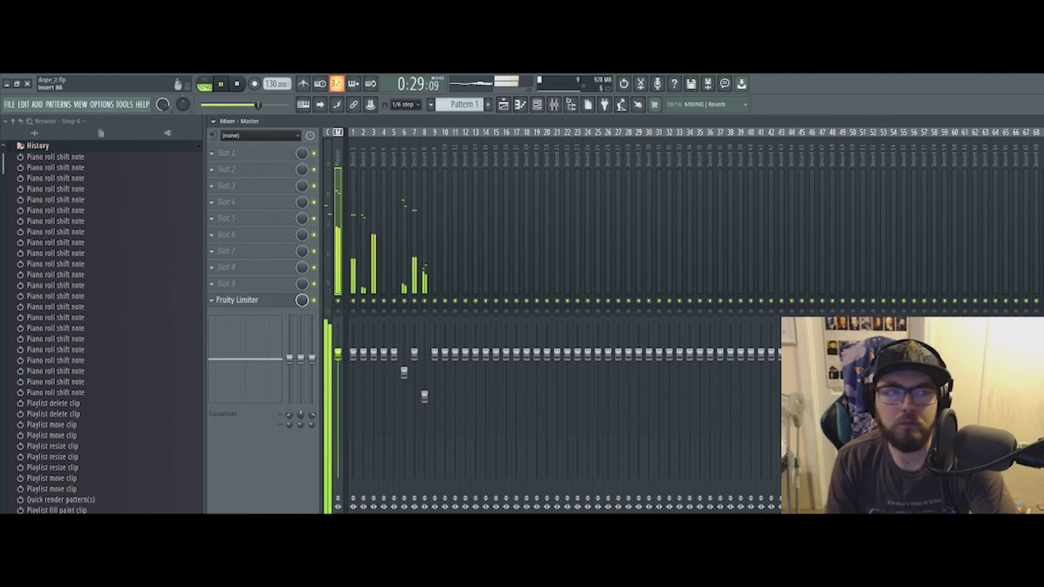
{"action": "key", "text": "F5"}
{"action": "key", "text": "space"}
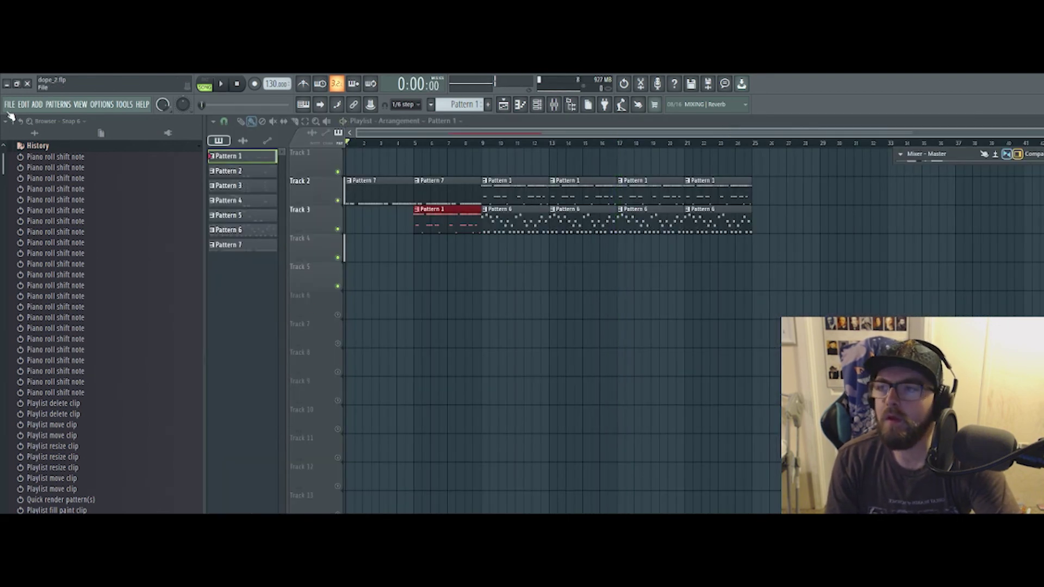
{"action": "left_click", "coordinate": [9, 105]}
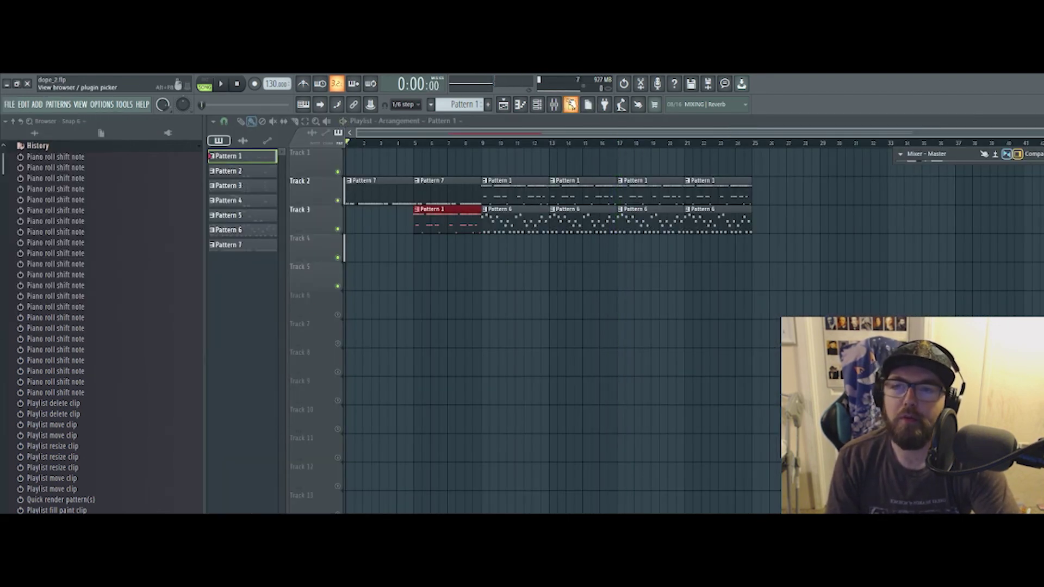
Replace the 3x Osc channel's instrument with Sytrus.
{"action": "left_click", "coordinate": [537, 104]}
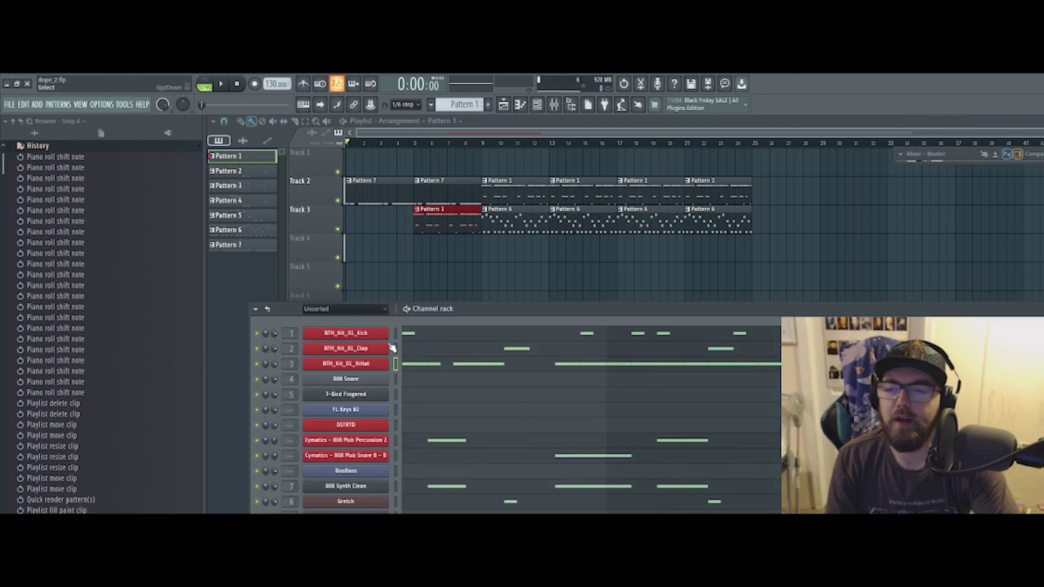
{"action": "right_click", "coordinate": [345, 456]}
{"action": "mouse_move", "coordinate": [409, 536]}
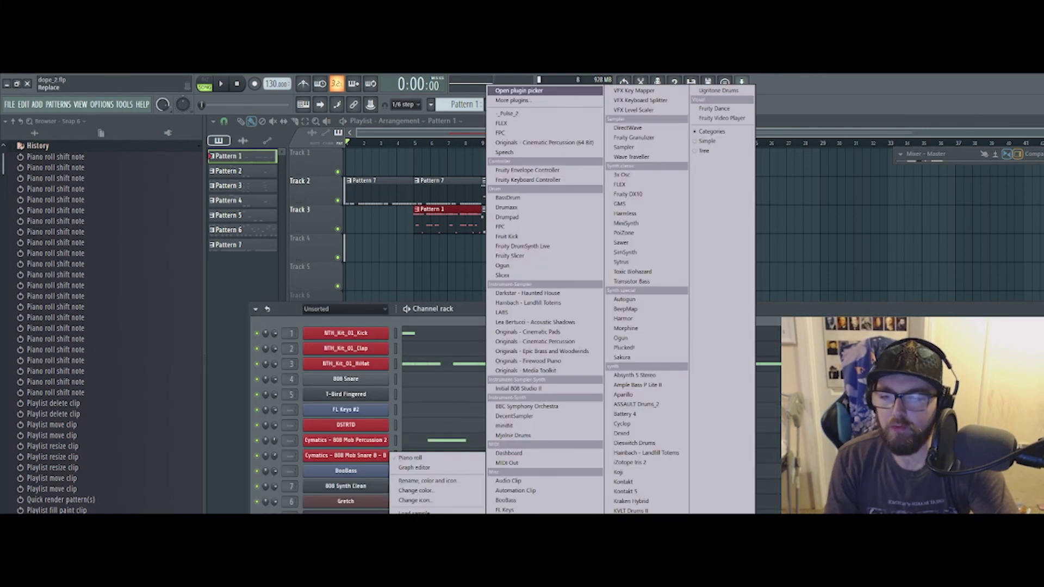
{"action": "left_click", "coordinate": [639, 263]}
Play the arrangement from bar 9 and check the channel rack and mixer levels.
{"action": "key", "text": "space"}
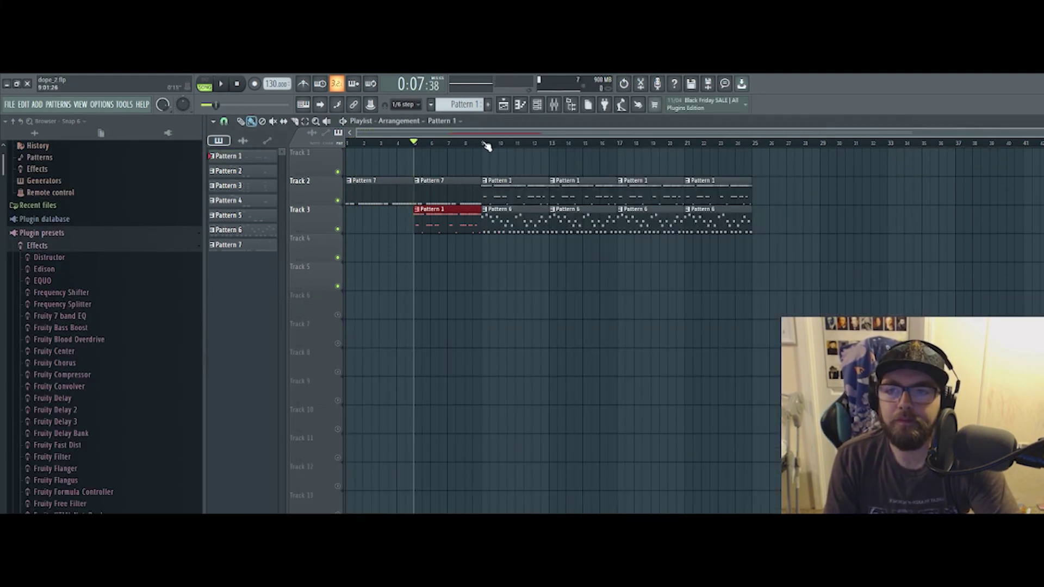
{"action": "left_click", "coordinate": [484, 143]}
{"action": "key", "text": "space"}
{"action": "key", "text": "F6"}
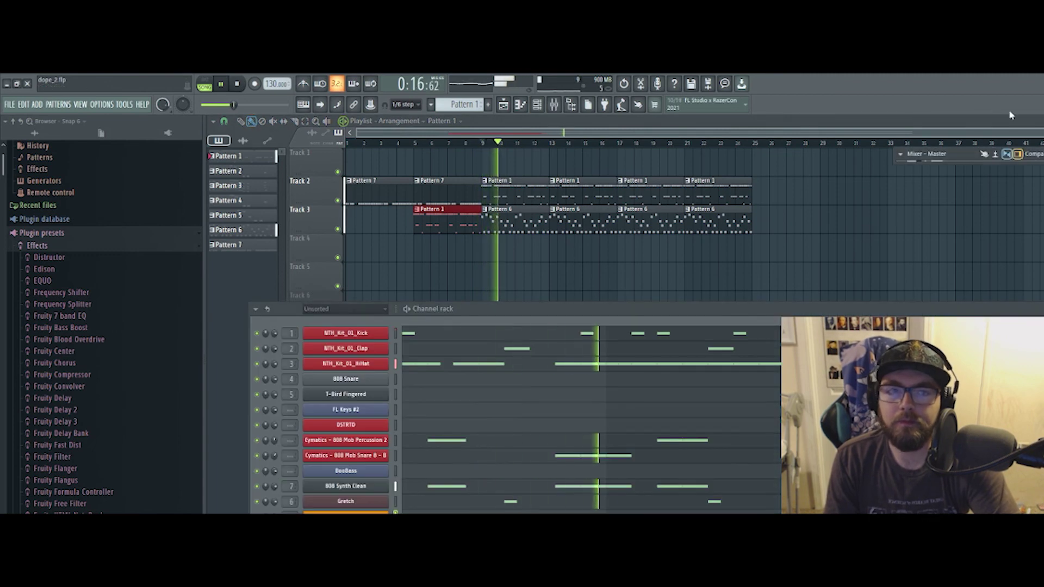
{"action": "key", "text": "F9"}
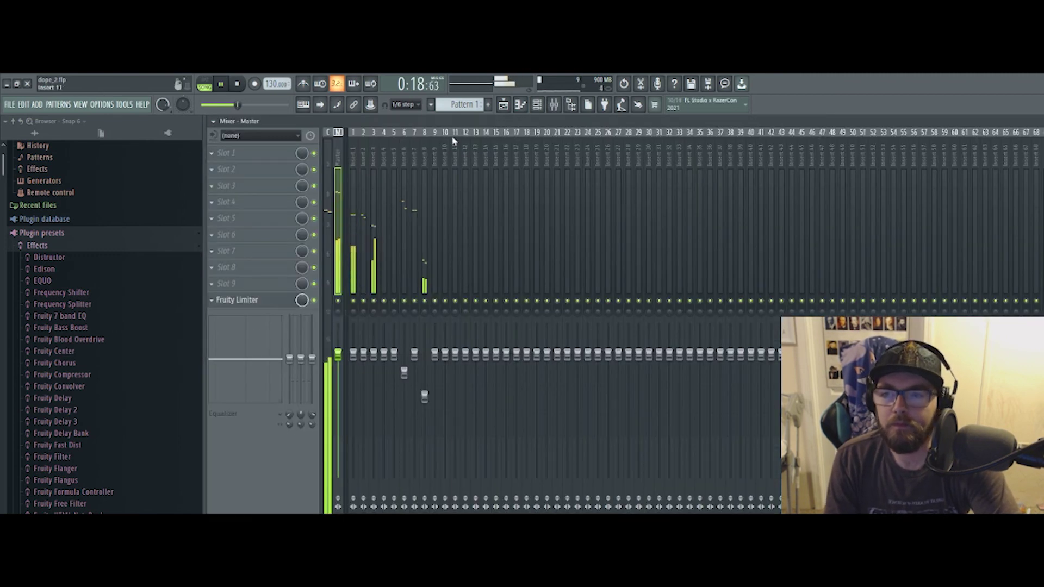
{"action": "key", "text": "F9"}
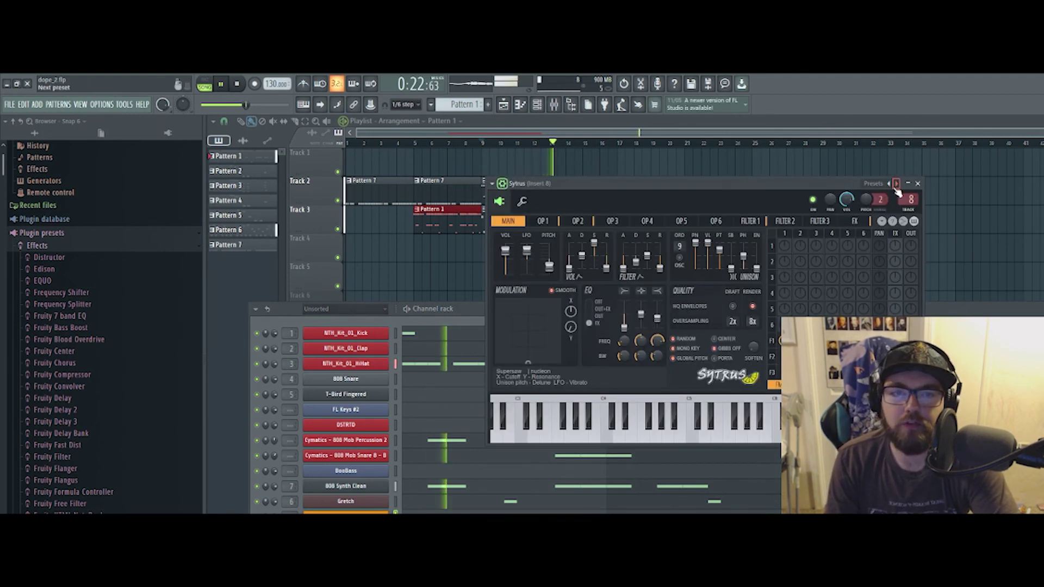
Audition Sytrus presets one by one during playback, stop on Acid 4 and clear the plugin and channel rack from the playlist.
{"action": "left_click", "coordinate": [897, 184]}
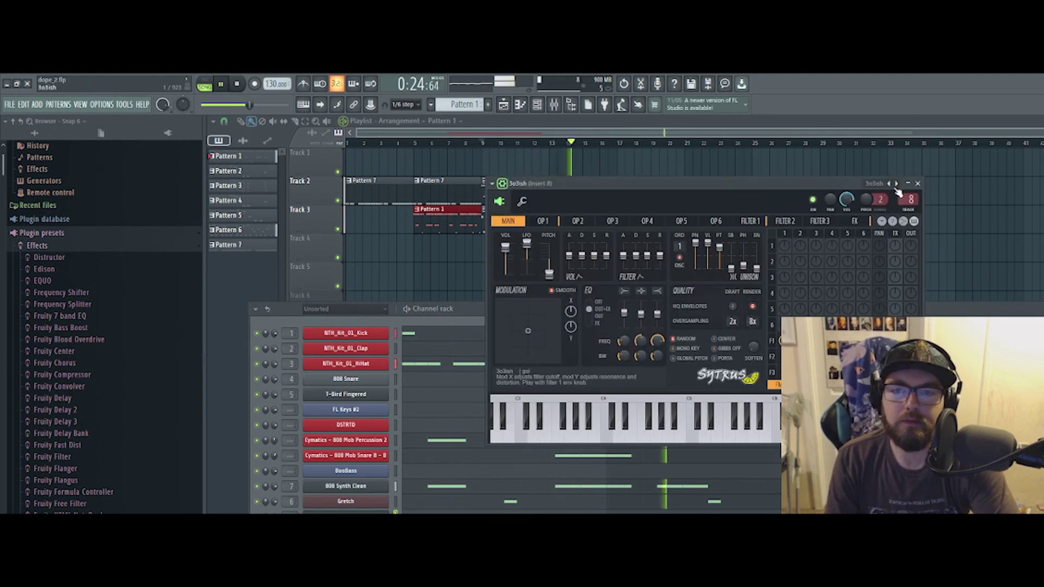
{"action": "left_click", "coordinate": [897, 184]}
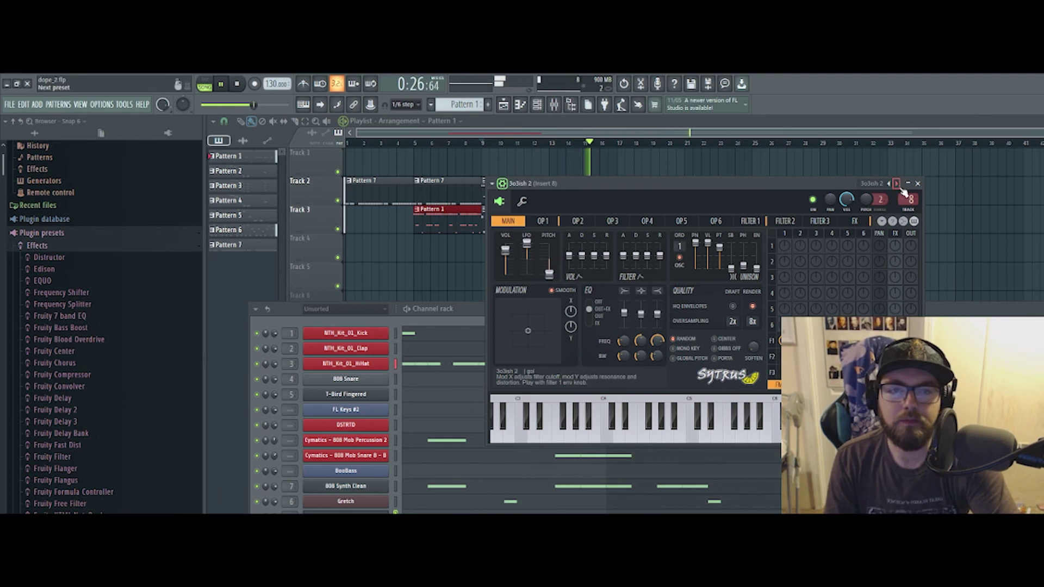
{"action": "left_click", "coordinate": [897, 185]}
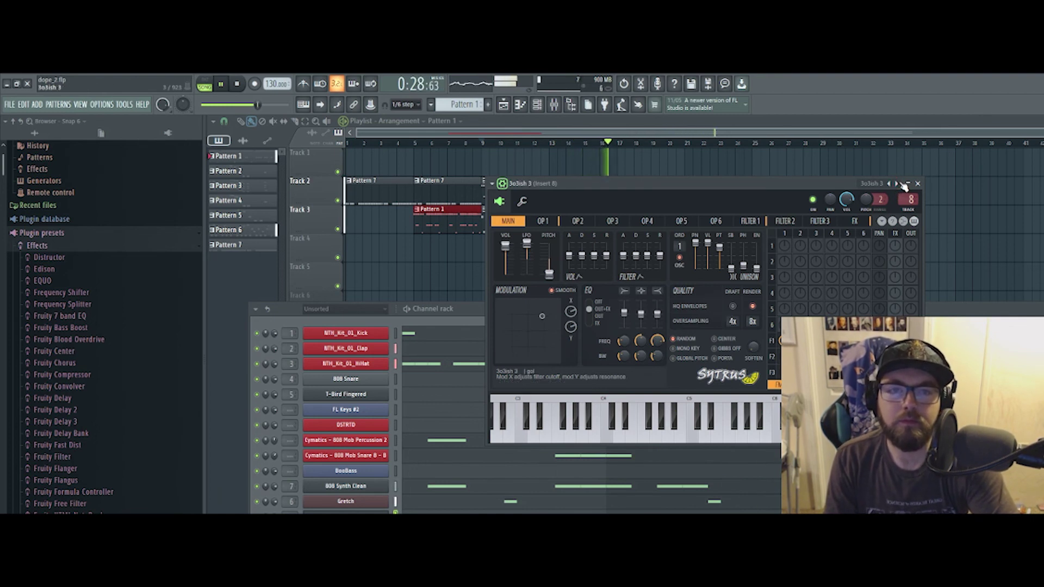
{"action": "left_click", "coordinate": [898, 185]}
{"action": "left_click", "coordinate": [899, 185]}
{"action": "left_click", "coordinate": [898, 184]}
{"action": "left_click", "coordinate": [898, 184]}
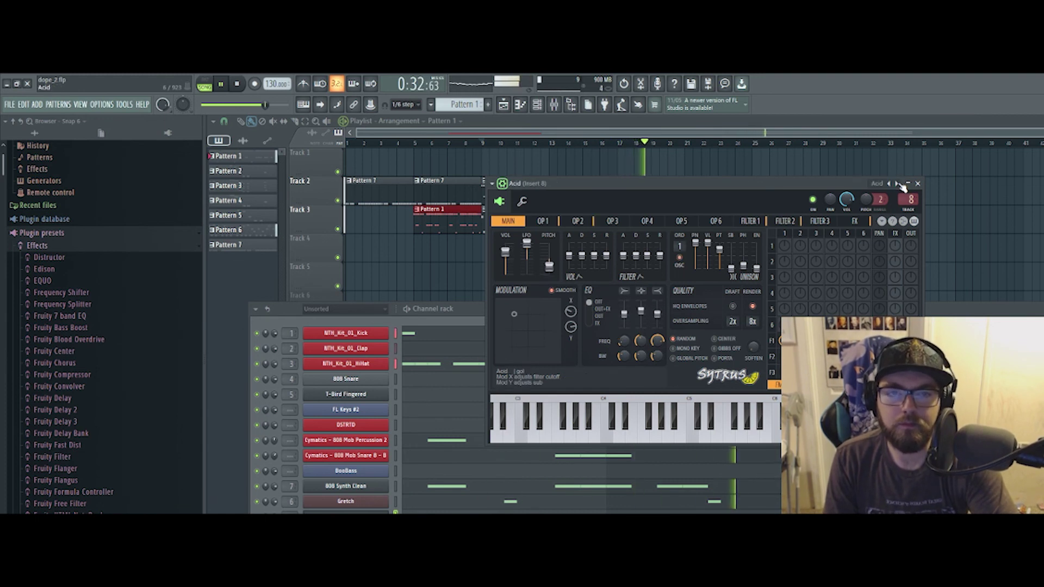
{"action": "left_click", "coordinate": [898, 185]}
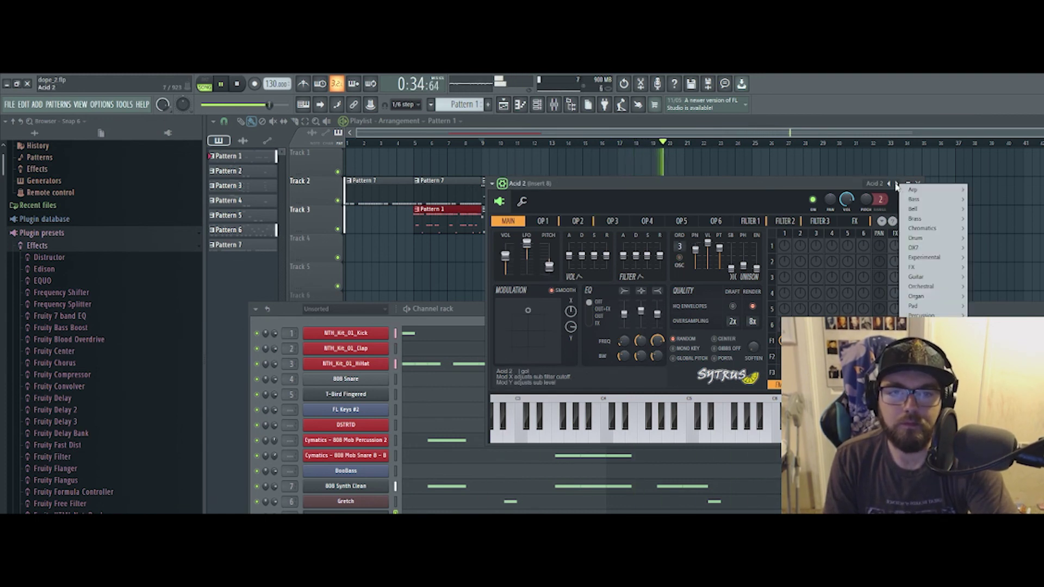
{"action": "left_click", "coordinate": [898, 184]}
{"action": "left_click", "coordinate": [897, 184]}
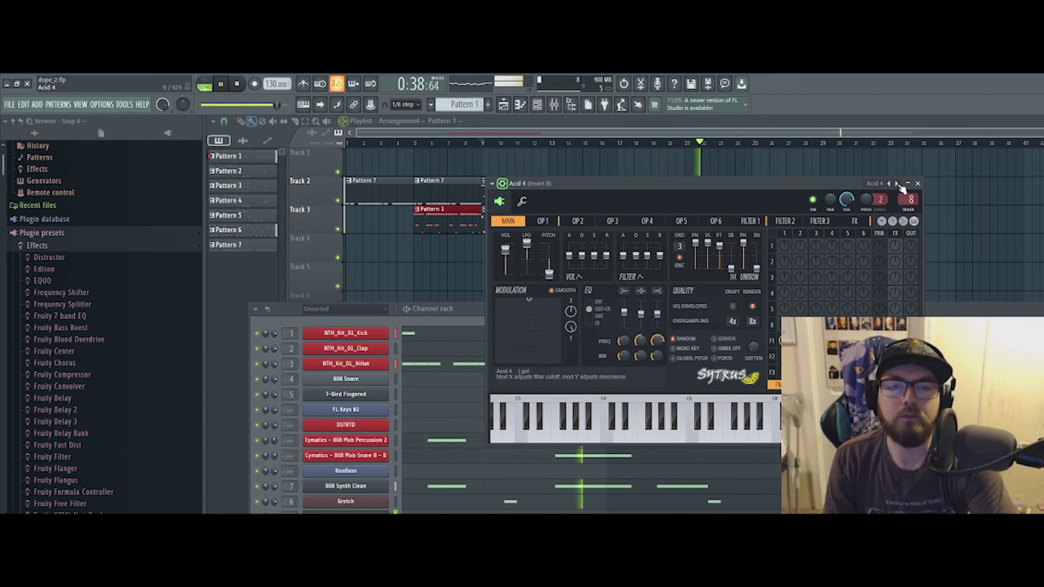
{"action": "left_click", "coordinate": [908, 183]}
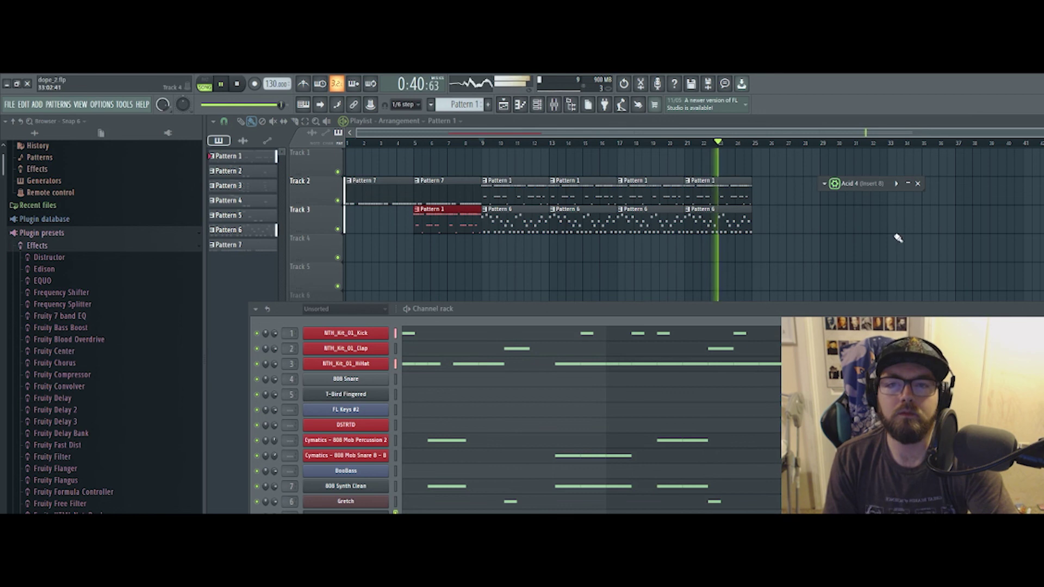
{"action": "left_click", "coordinate": [1025, 308]}
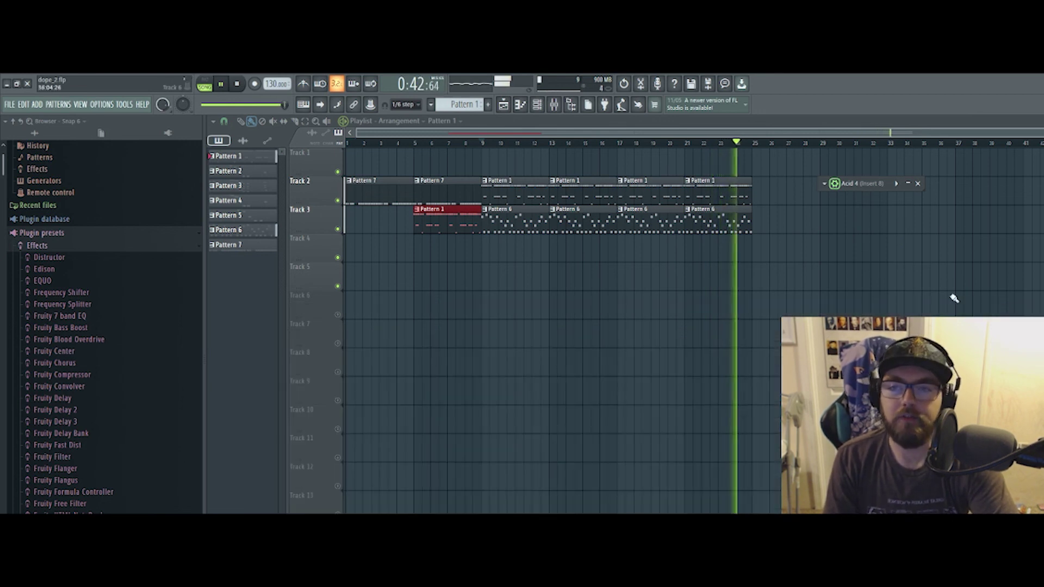
Stop playback and select the time range from bar 1 to the start of bar 9 in the playlist.
{"action": "key", "text": "space"}
{"action": "left_click_drag", "start_coordinate": [367, 146], "coordinate": [339, 150]}
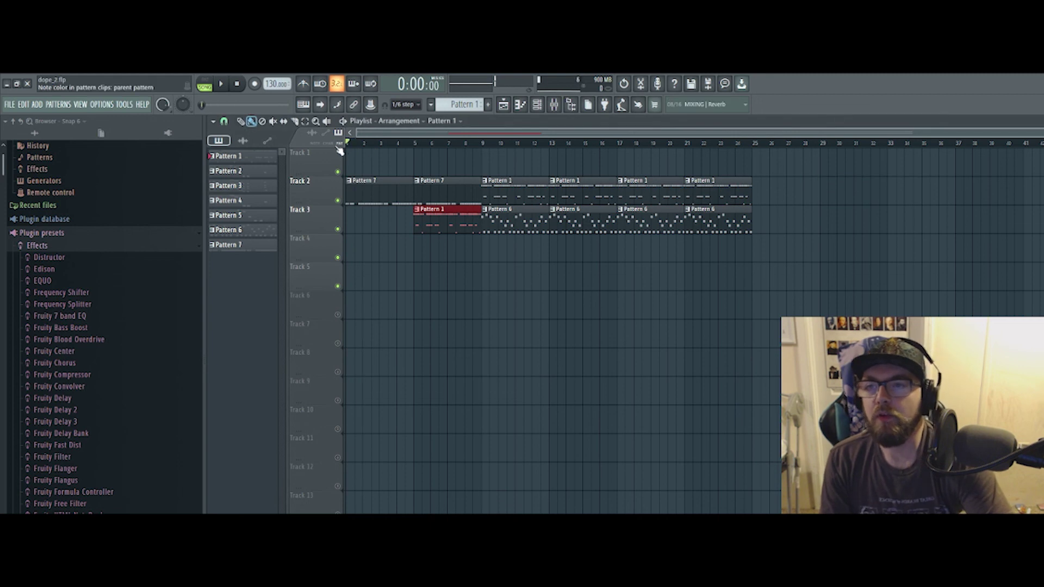
{"action": "right_click", "coordinate": [352, 184]}
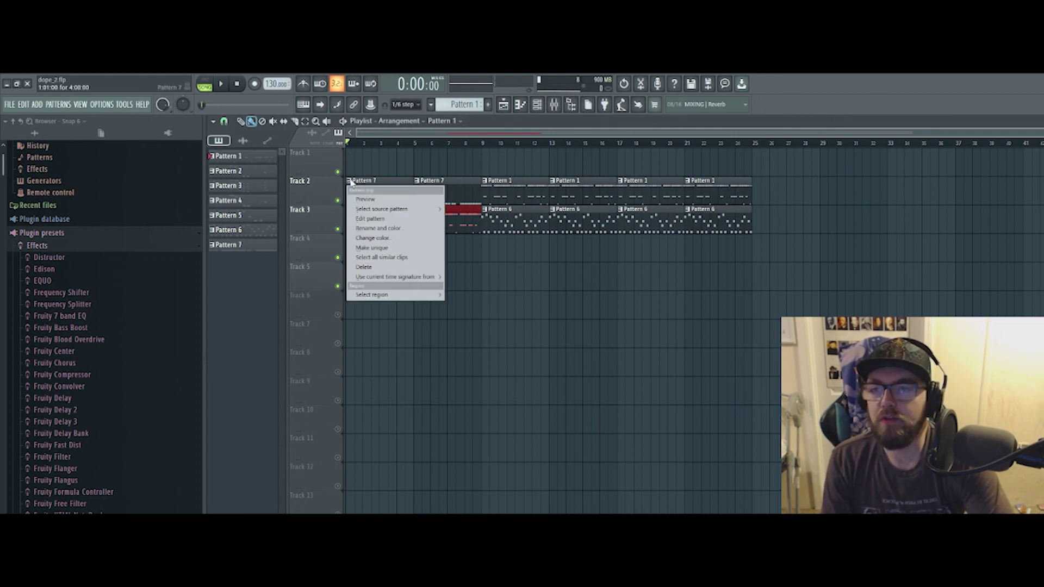
{"action": "left_click", "coordinate": [349, 150]}
{"action": "left_click_drag", "start_coordinate": [348, 144], "coordinate": [476, 144]}
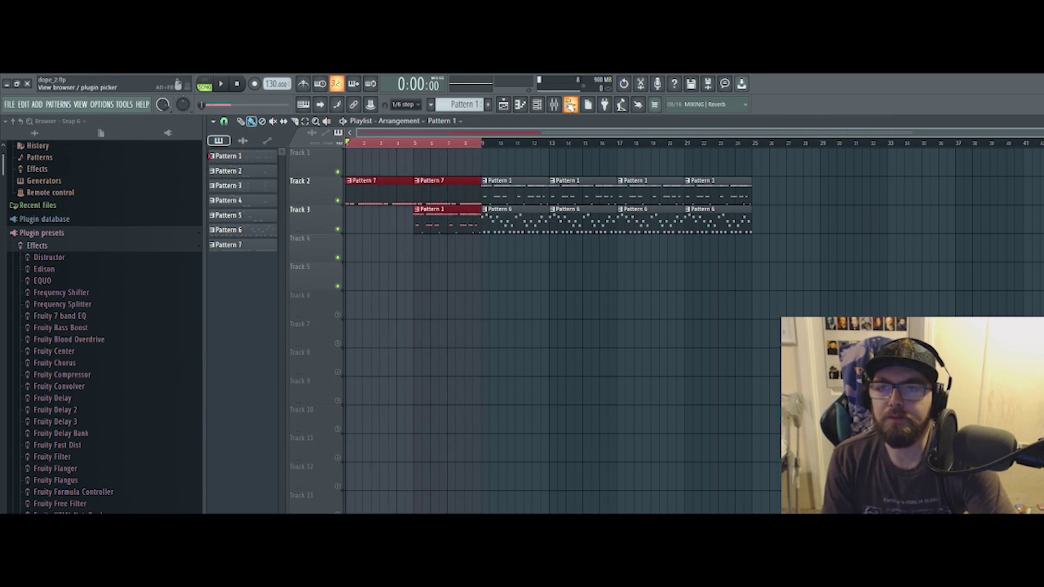
Identify the intro's mixer insert during playback and create an automation clip for insert 3's volume over the selected bars.
{"action": "left_click", "coordinate": [571, 104]}
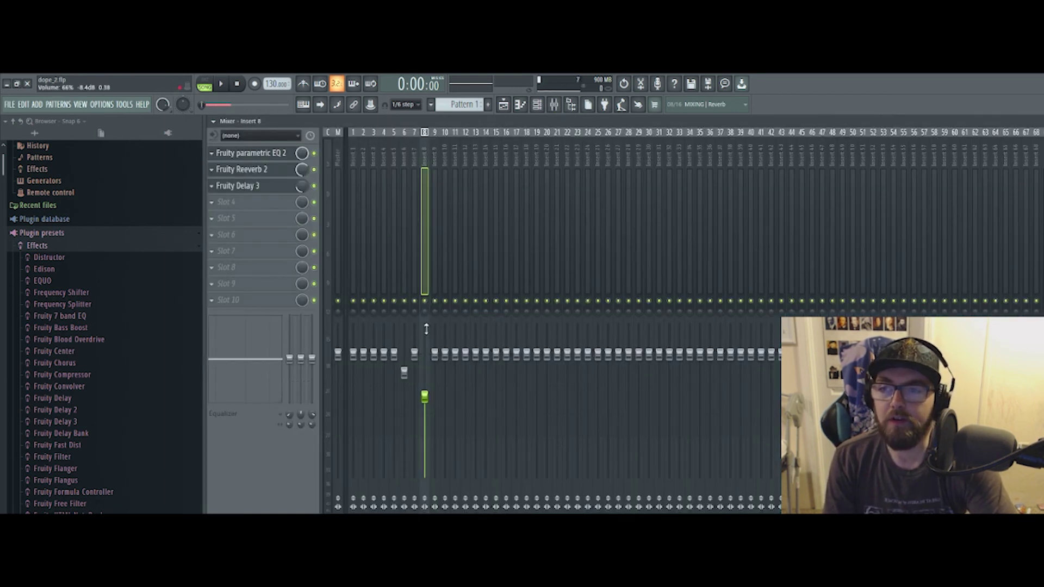
{"action": "key", "text": "space"}
{"action": "left_click", "coordinate": [374, 301]}
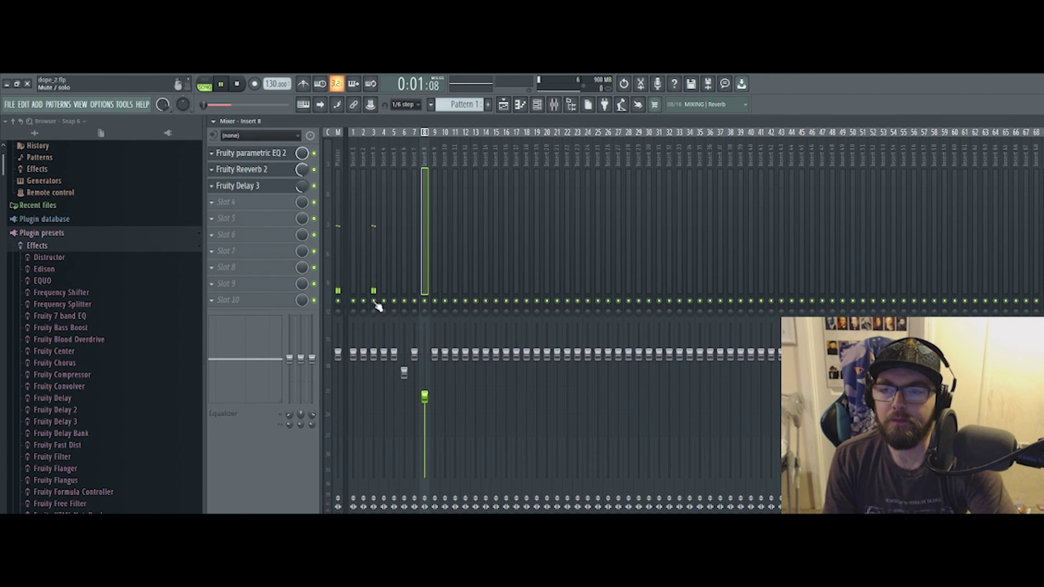
{"action": "left_click", "coordinate": [372, 153]}
{"action": "key", "text": "space"}
{"action": "right_click", "coordinate": [373, 354]}
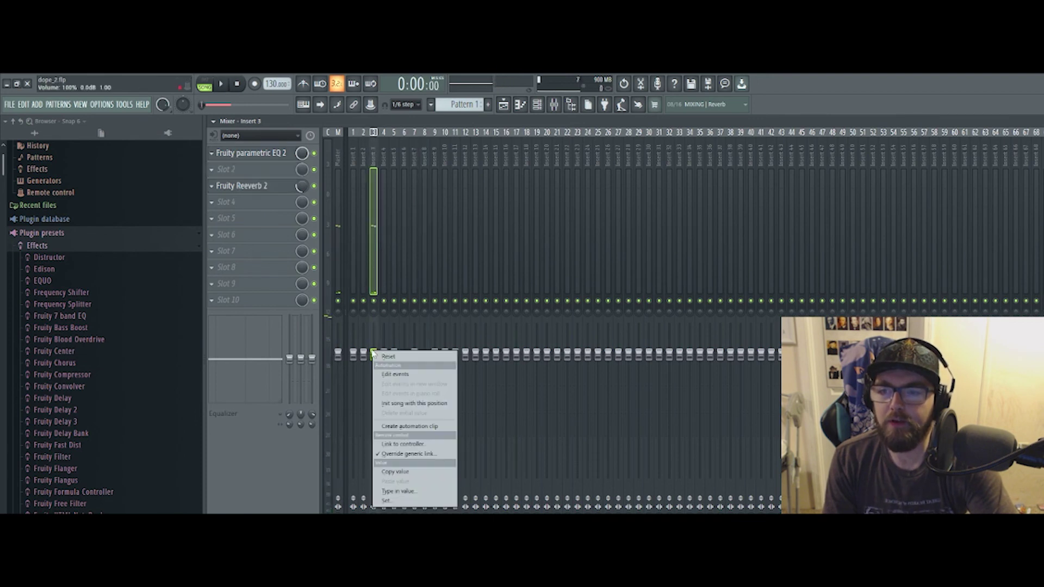
{"action": "left_click", "coordinate": [413, 427]}
{"action": "key", "text": "Escape"}
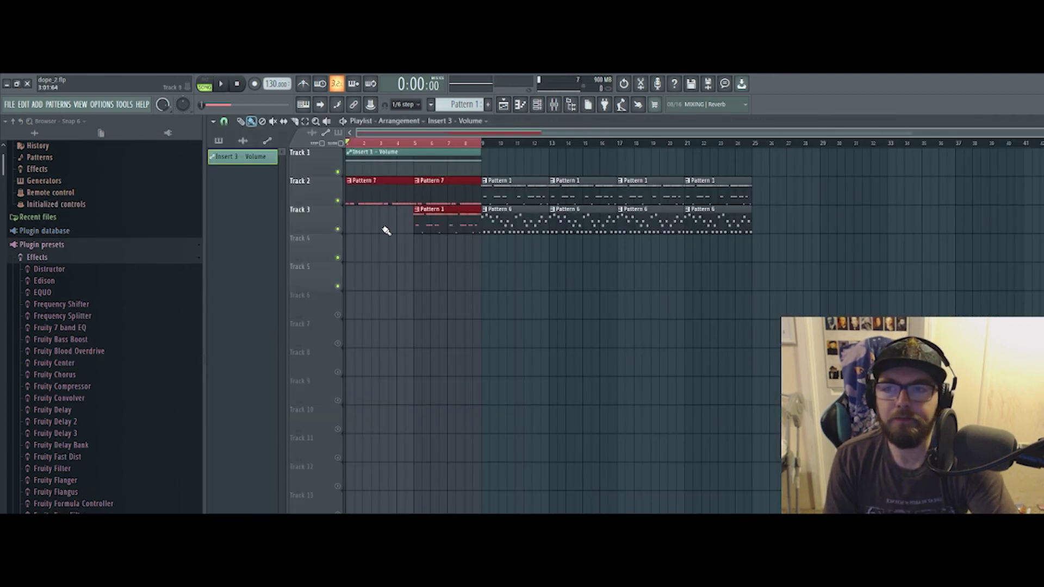
Lower the start point of the insert 3 volume automation to fade in from bar 1 to bar 9, and play it back.
{"action": "left_click_drag", "start_coordinate": [347, 160], "coordinate": [344, 202]}
{"action": "key", "text": "space"}
{"action": "key", "text": "space"}
{"action": "key", "text": "space"}
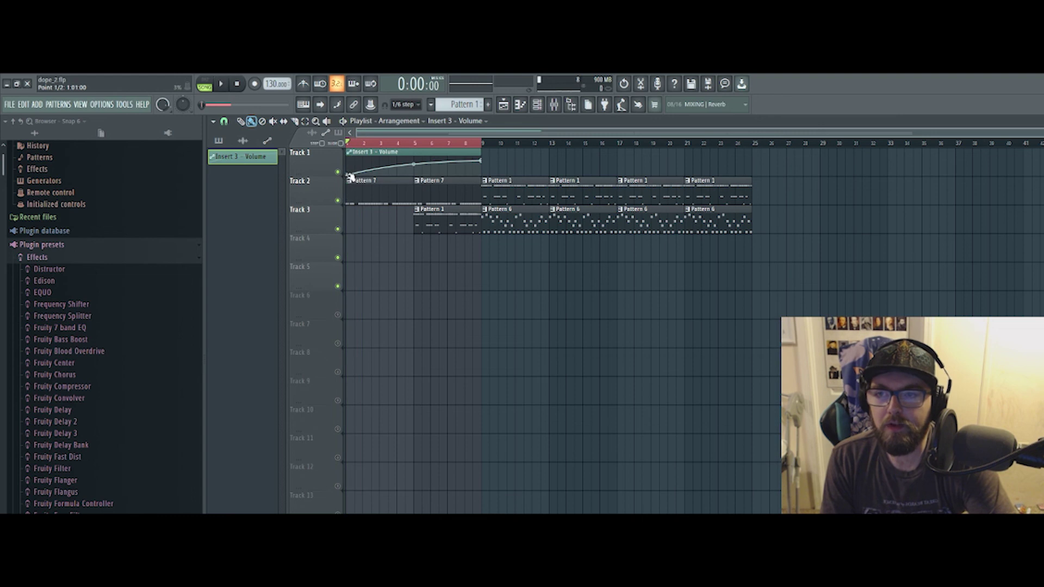
{"action": "left_click", "coordinate": [8, 104]}
{"action": "key", "text": "Escape"}
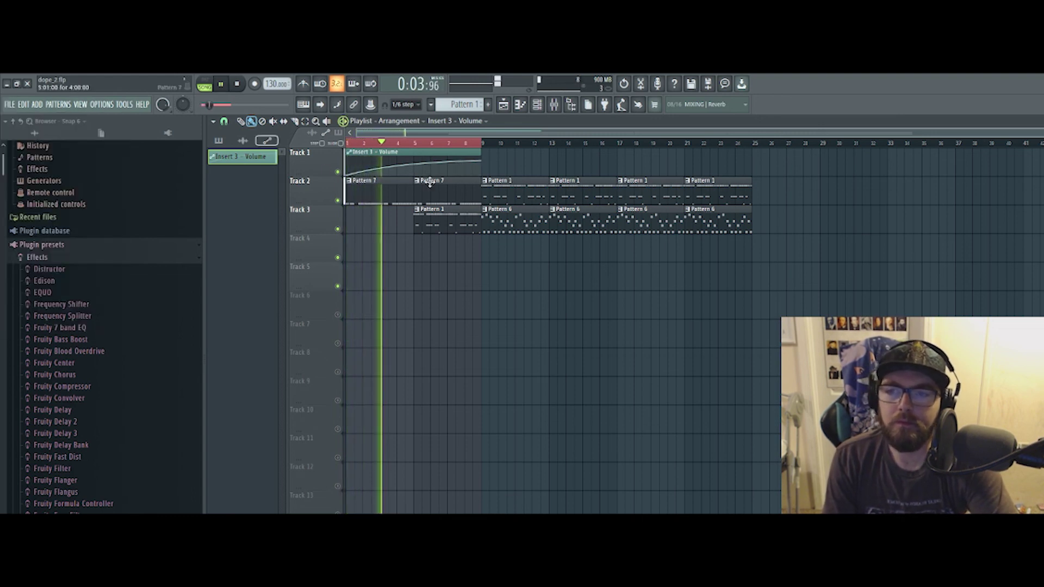
{"action": "left_click", "coordinate": [10, 105]}
{"action": "left_click", "coordinate": [15, 151]}
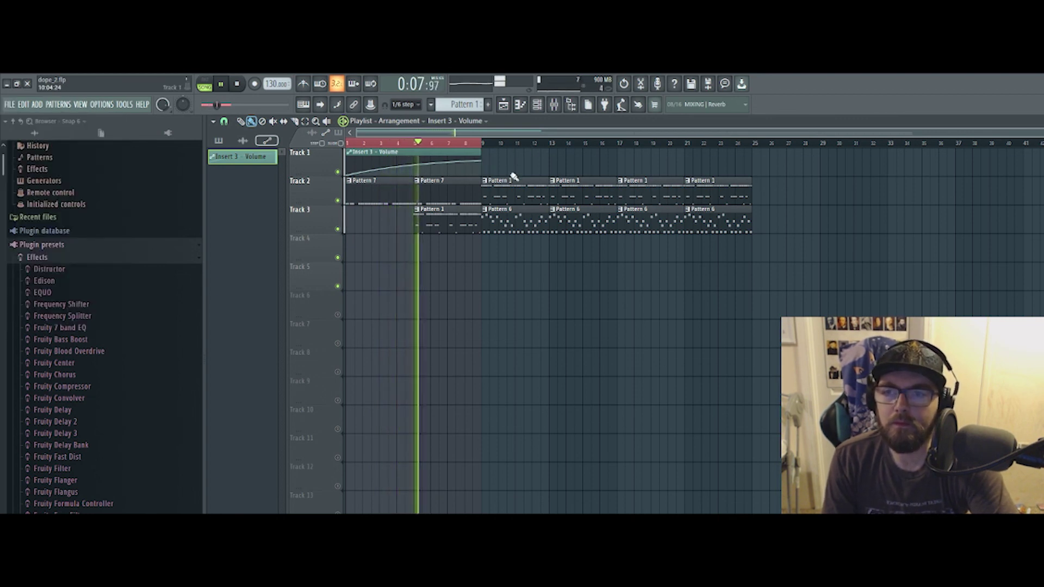
{"action": "left_click", "coordinate": [9, 104]}
{"action": "left_click", "coordinate": [121, 175]}
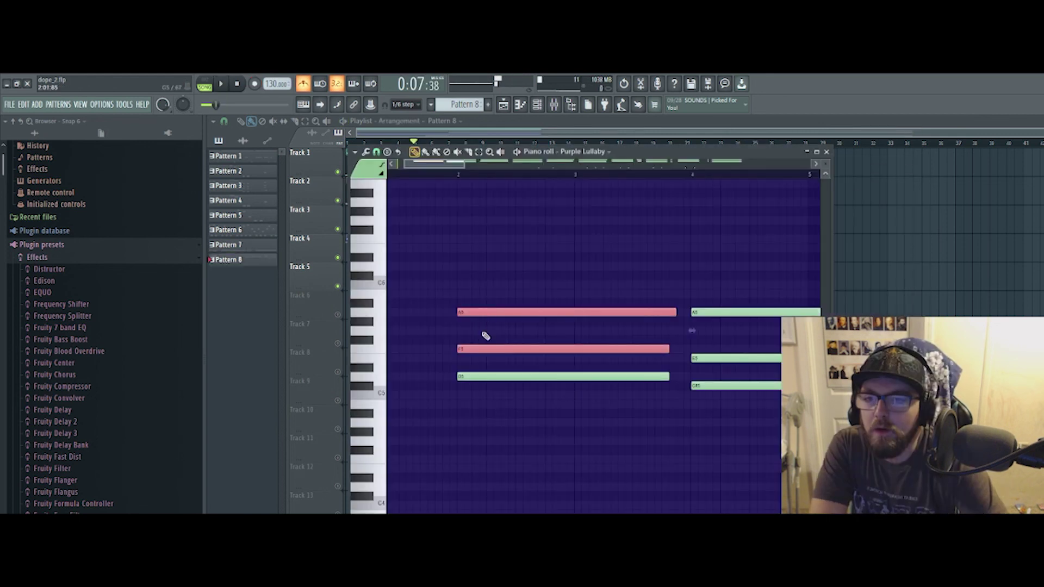
Stagger the bar 2 chord in Pattern 8 by starting F5 slightly after D5 and A5 slightly after F5, and play the song.
{"action": "left_click", "coordinate": [483, 311]}
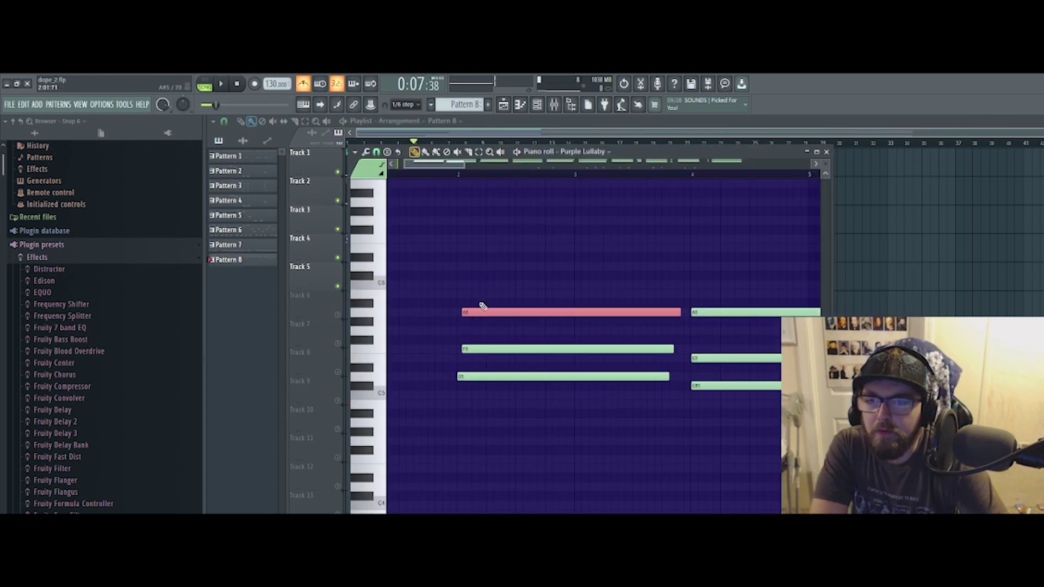
{"action": "key", "text": "space"}
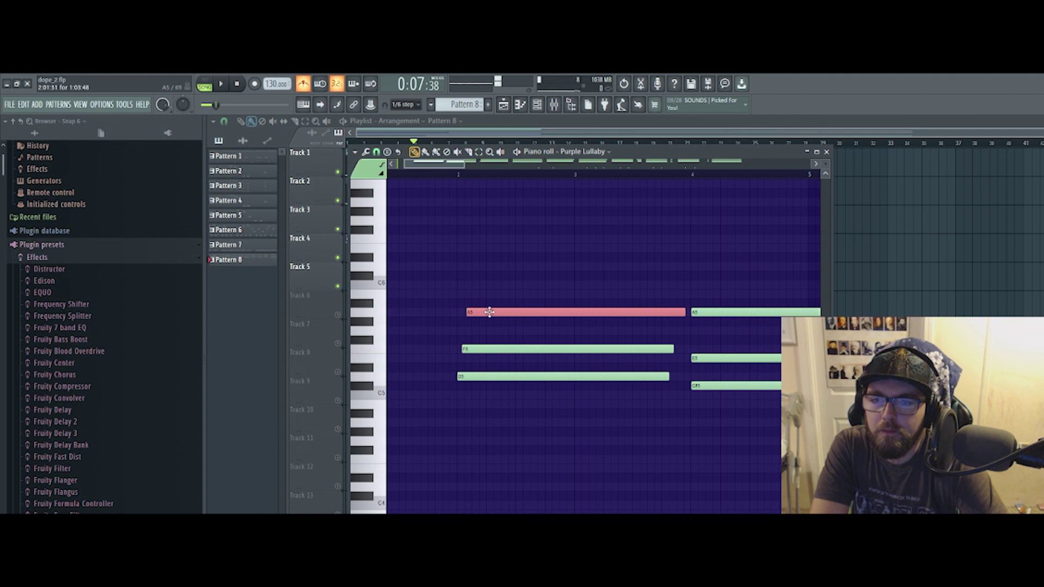
{"action": "scroll", "coordinate": [690, 326], "scroll_direction": "down", "scroll_amount": 2}
{"action": "mouse_move", "coordinate": [496, 177]}
{"action": "left_mouse_down"}
{"action": "mouse_move", "coordinate": [478, 172]}
{"action": "mouse_move", "coordinate": [501, 185]}
{"action": "left_mouse_up"}
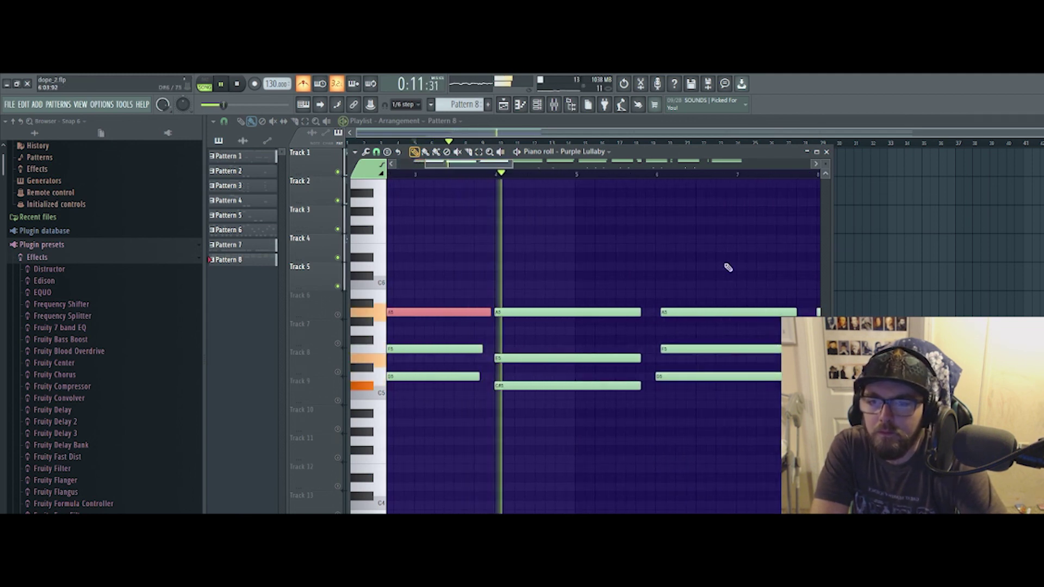
Stagger the chords at bars 6 and 10 during playback, starting their upper notes slightly after D5 with A5 last.
{"action": "scroll", "coordinate": [598, 337], "scroll_direction": "right", "scroll_amount": 3}
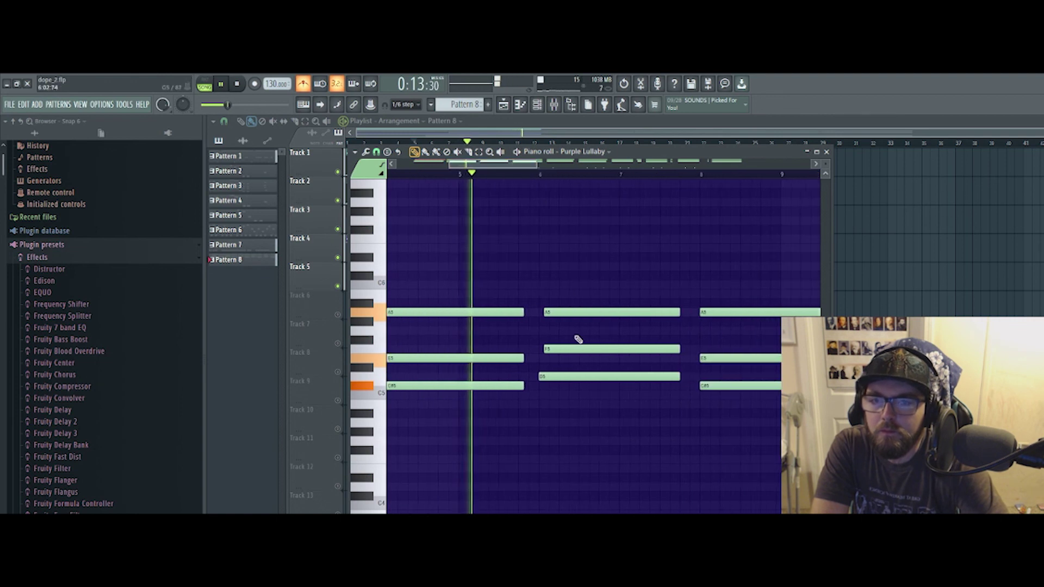
{"action": "left_click_drag", "start_coordinate": [568, 312], "coordinate": [570, 311]}
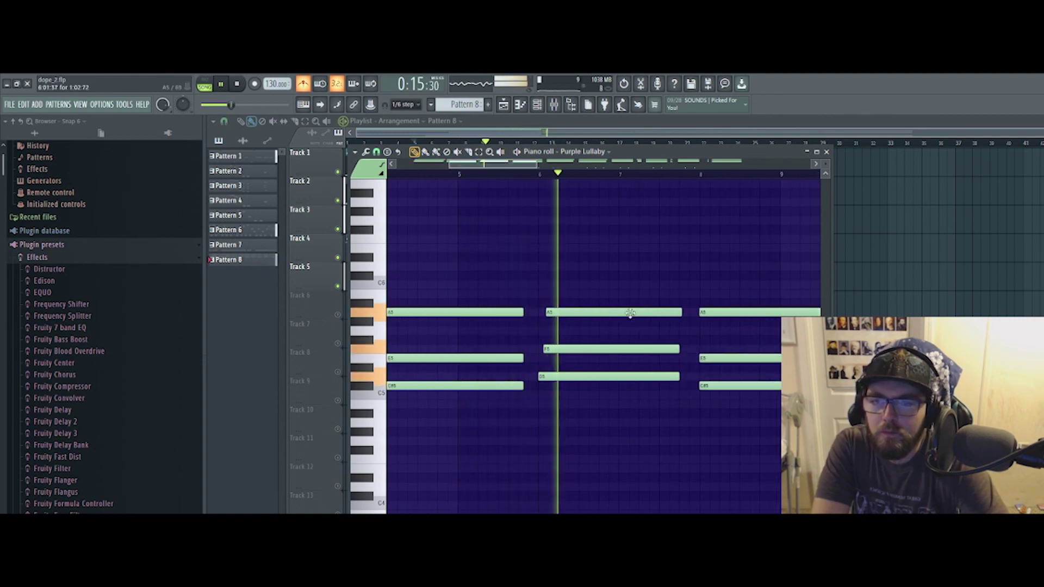
{"action": "left_click_drag", "start_coordinate": [497, 164], "coordinate": [546, 172]}
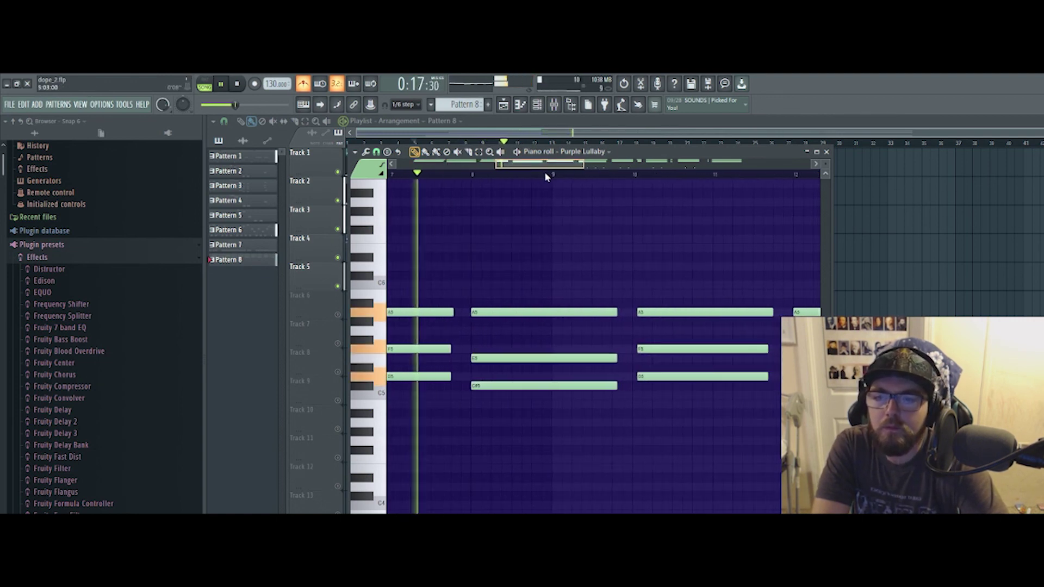
{"action": "left_click_drag", "start_coordinate": [664, 366], "coordinate": [680, 314]}
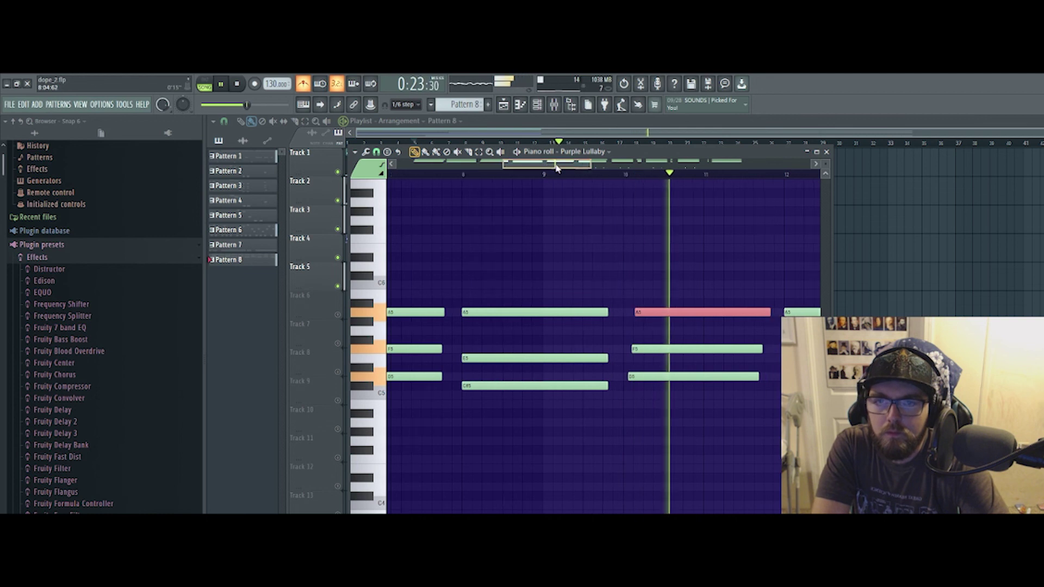
{"action": "left_click_drag", "start_coordinate": [555, 168], "coordinate": [583, 175]}
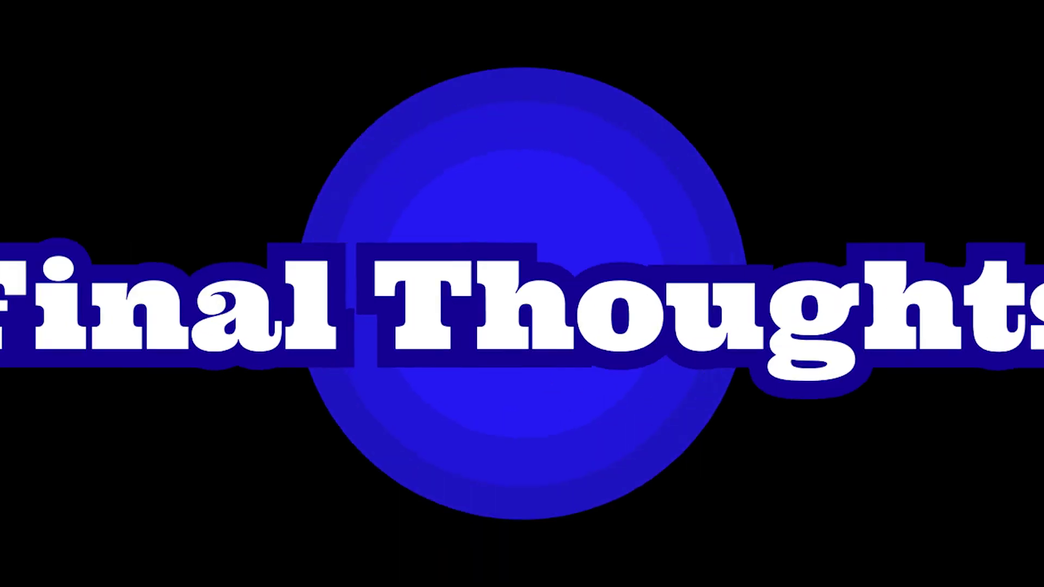